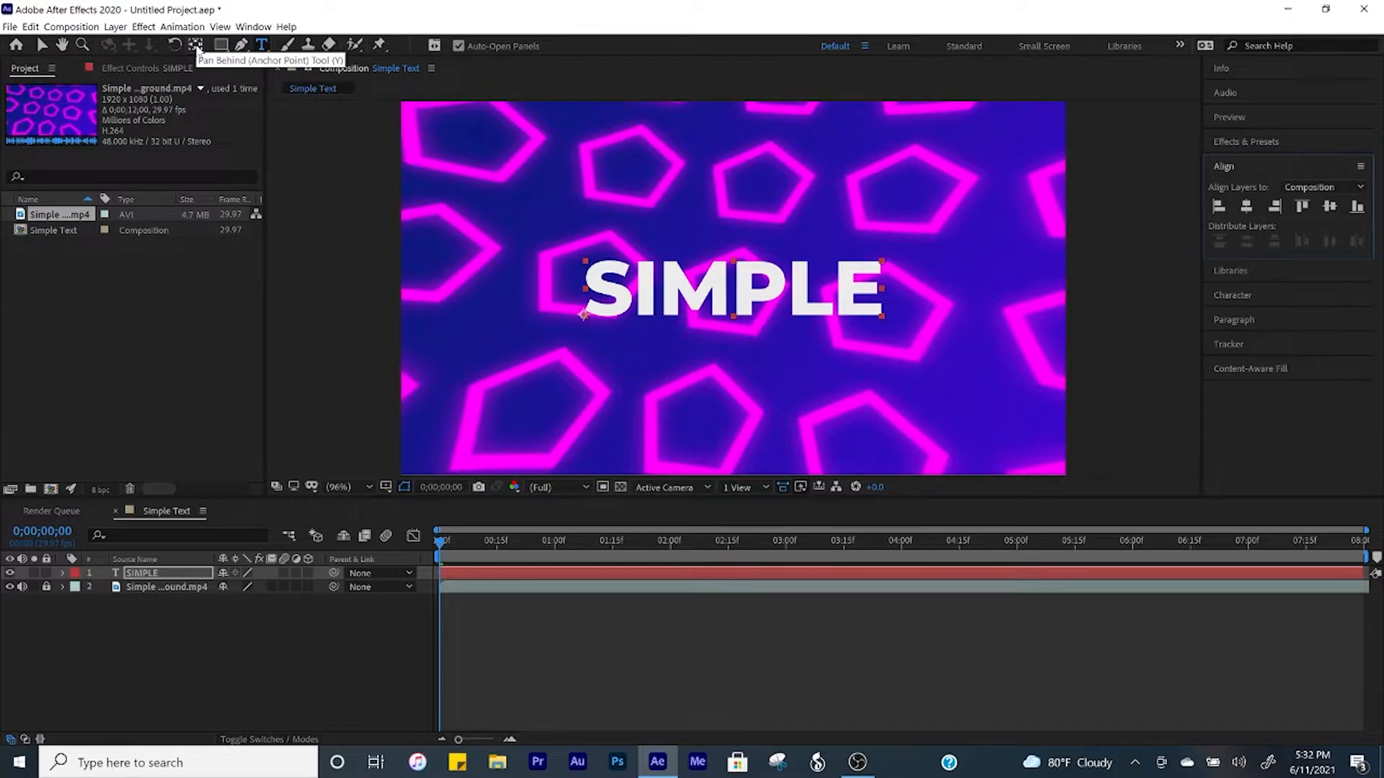
# - Centre the anchor point of the SIMPLE text layer and apply the Drop Shadow effect to it
pyautogui.click(196, 45)
pyautogui.hotkey('ctrl', 'alt', 'Home')
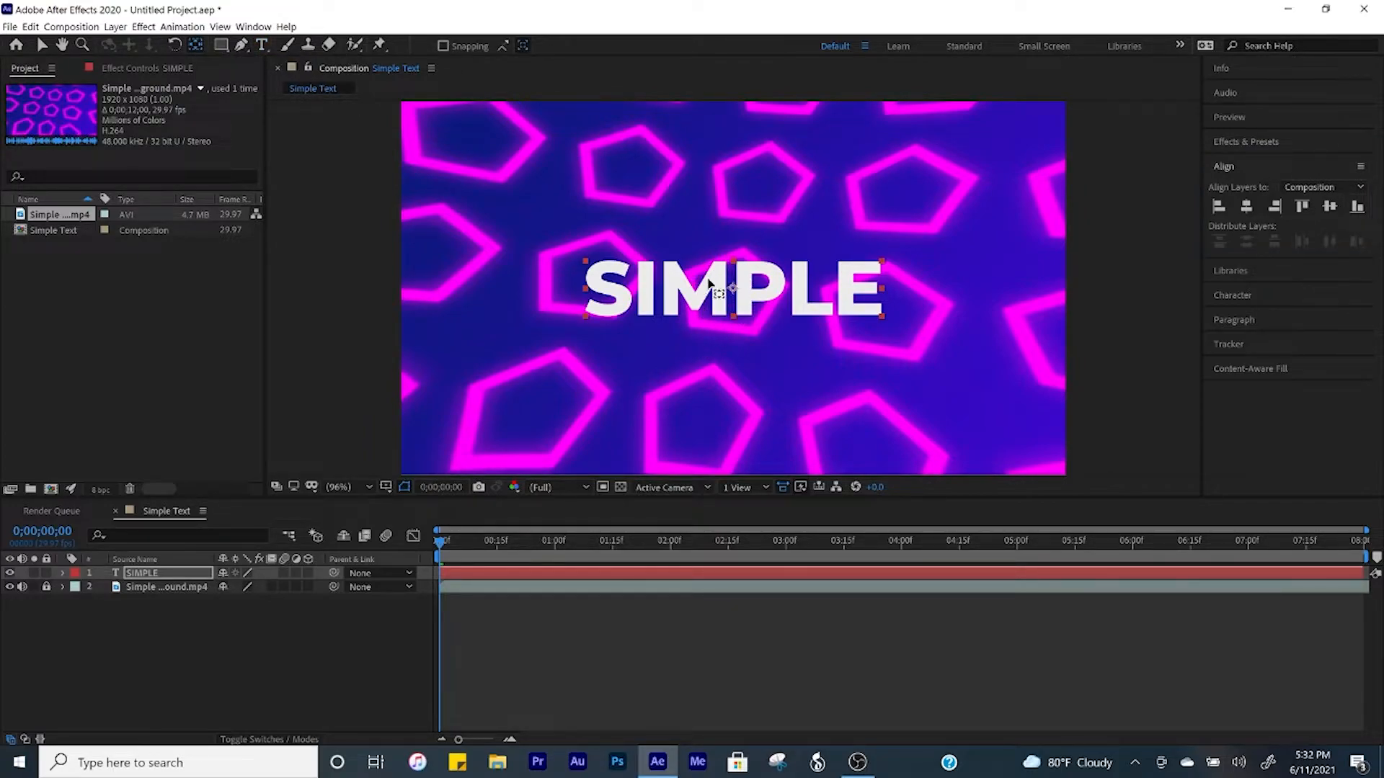
pyautogui.click(1263, 142)
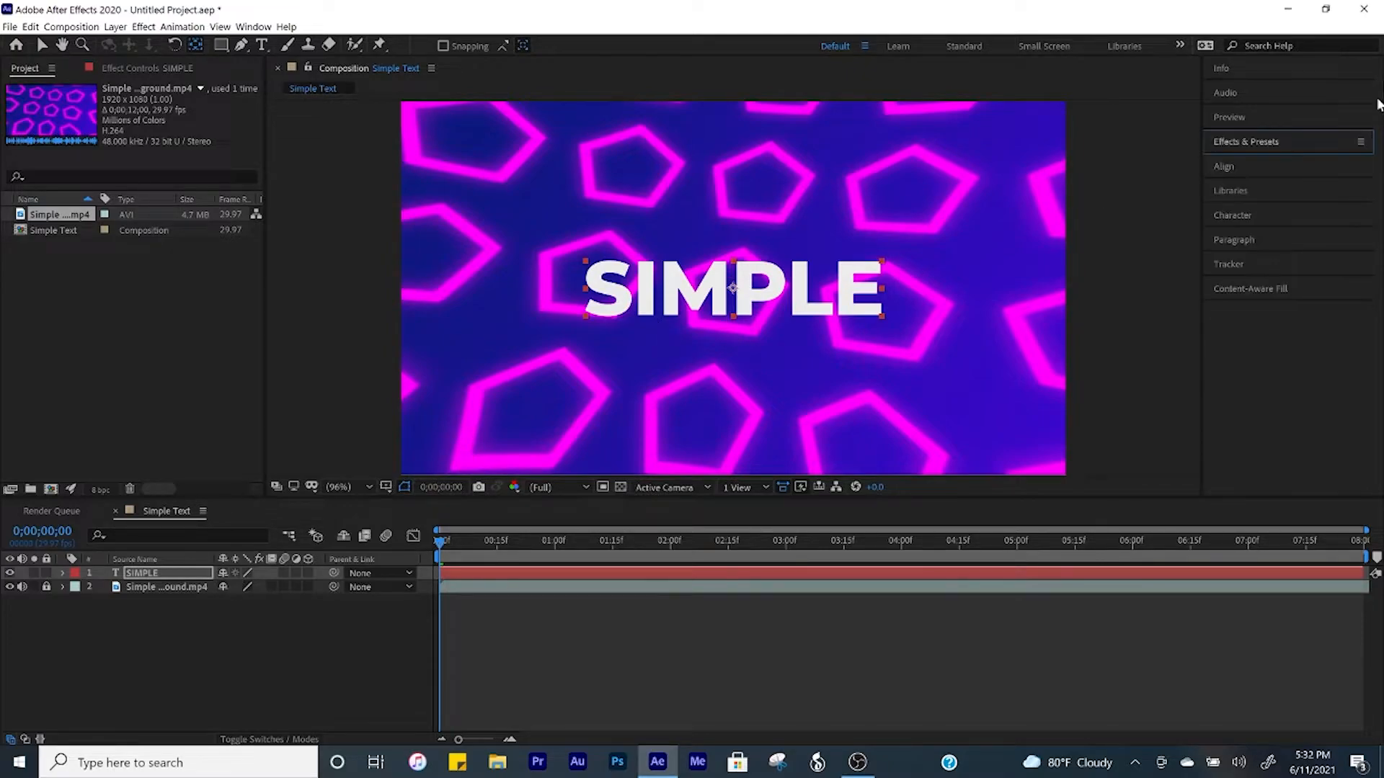
pyautogui.click(1274, 139)
pyautogui.click(1264, 161)
pyautogui.write('drop shado')
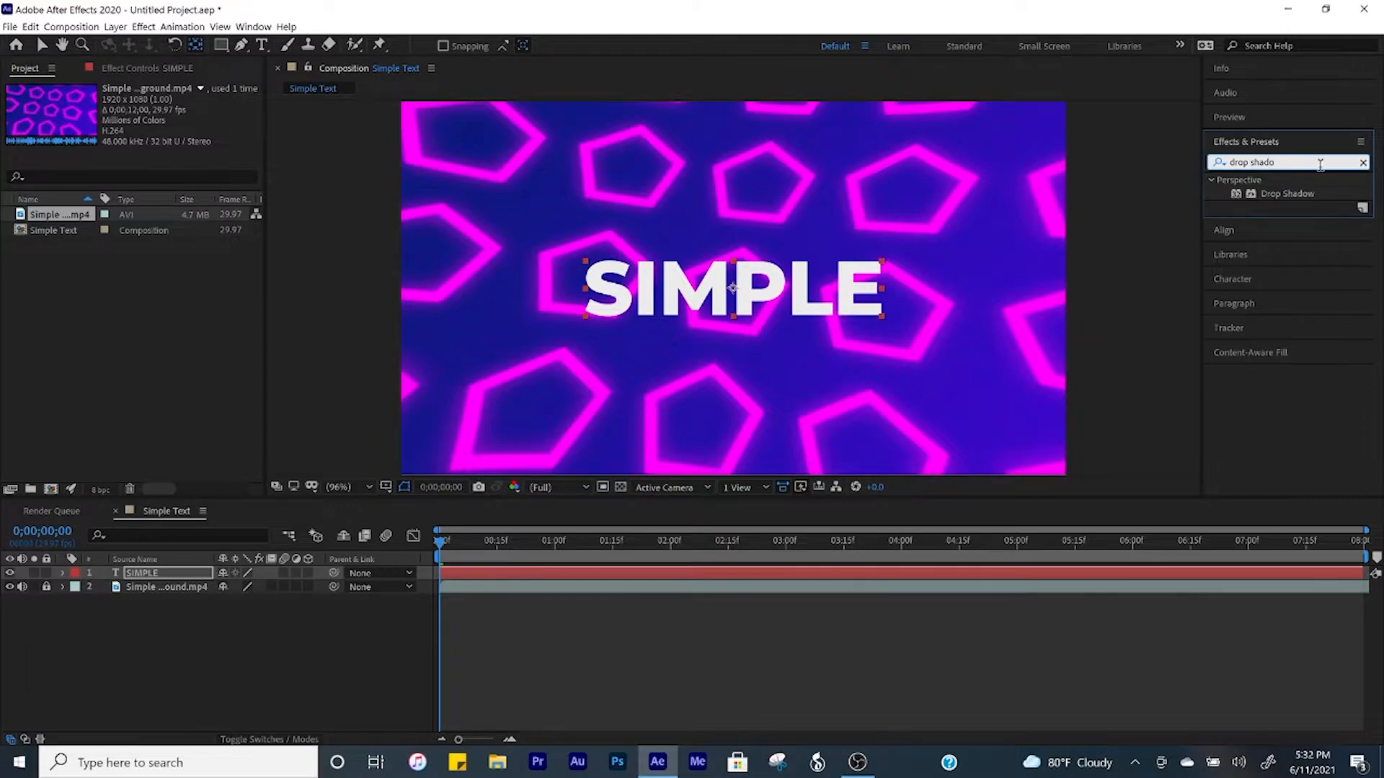
pyautogui.doubleClick(1304, 193)
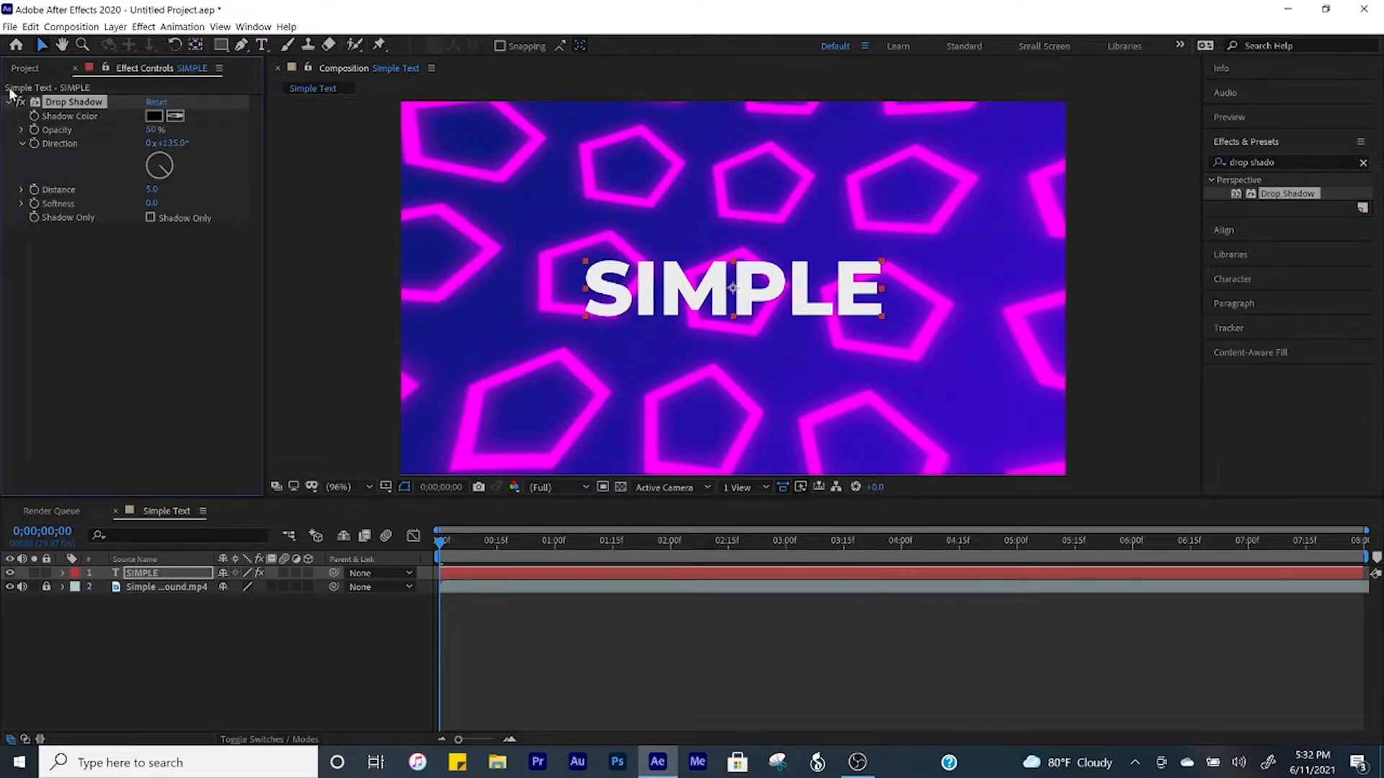
# - Set the Drop Shadow opacity to 90%, distance to 10 and softness to 25
pyautogui.click(153, 130)
pyautogui.write('90')
pyautogui.press('Return')
pyautogui.click(152, 188)
pyautogui.write('10')
pyautogui.press('Return')
pyautogui.click(153, 202)
pyautogui.write('25')
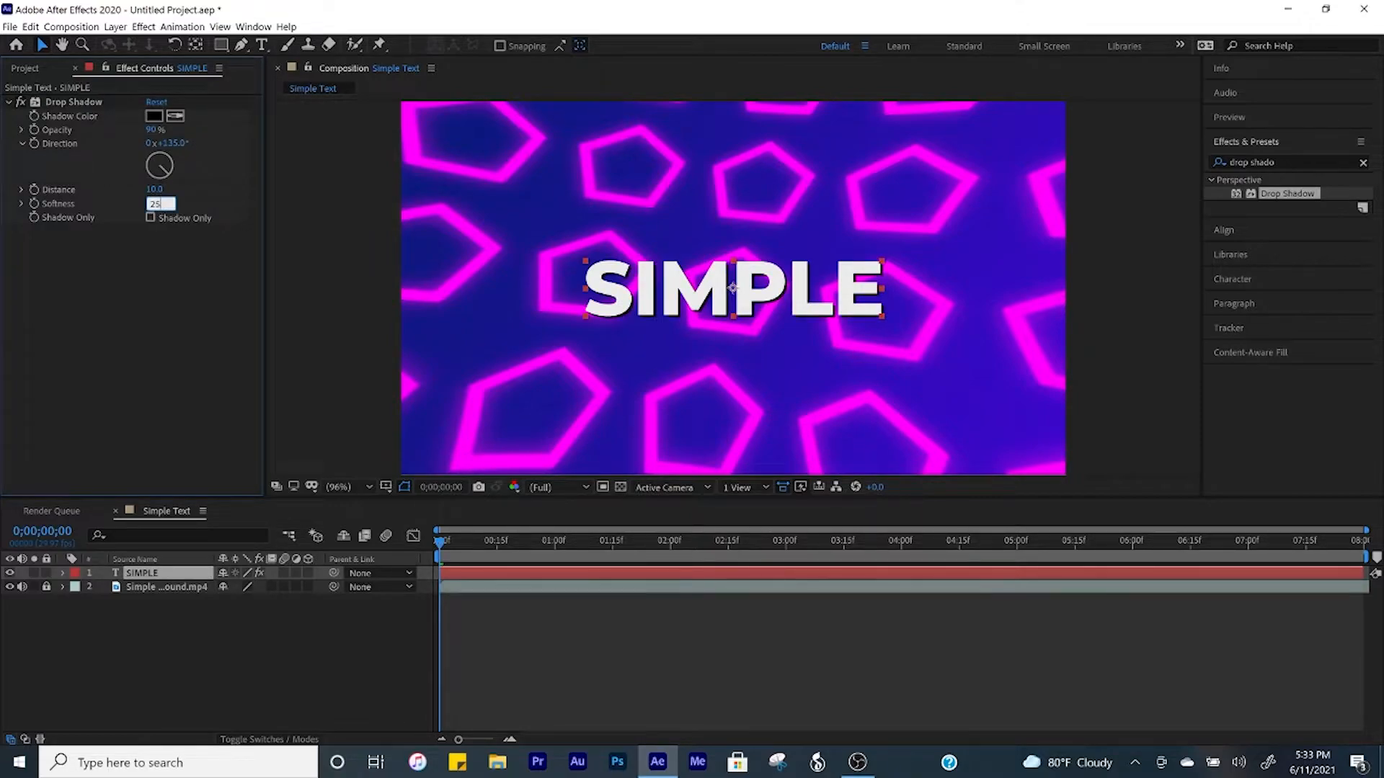
pyautogui.press('Return')
pyautogui.click(101, 604)
# - Add a text animator with Opacity and Position properties to the SIMPLE layer
pyautogui.click(63, 572)
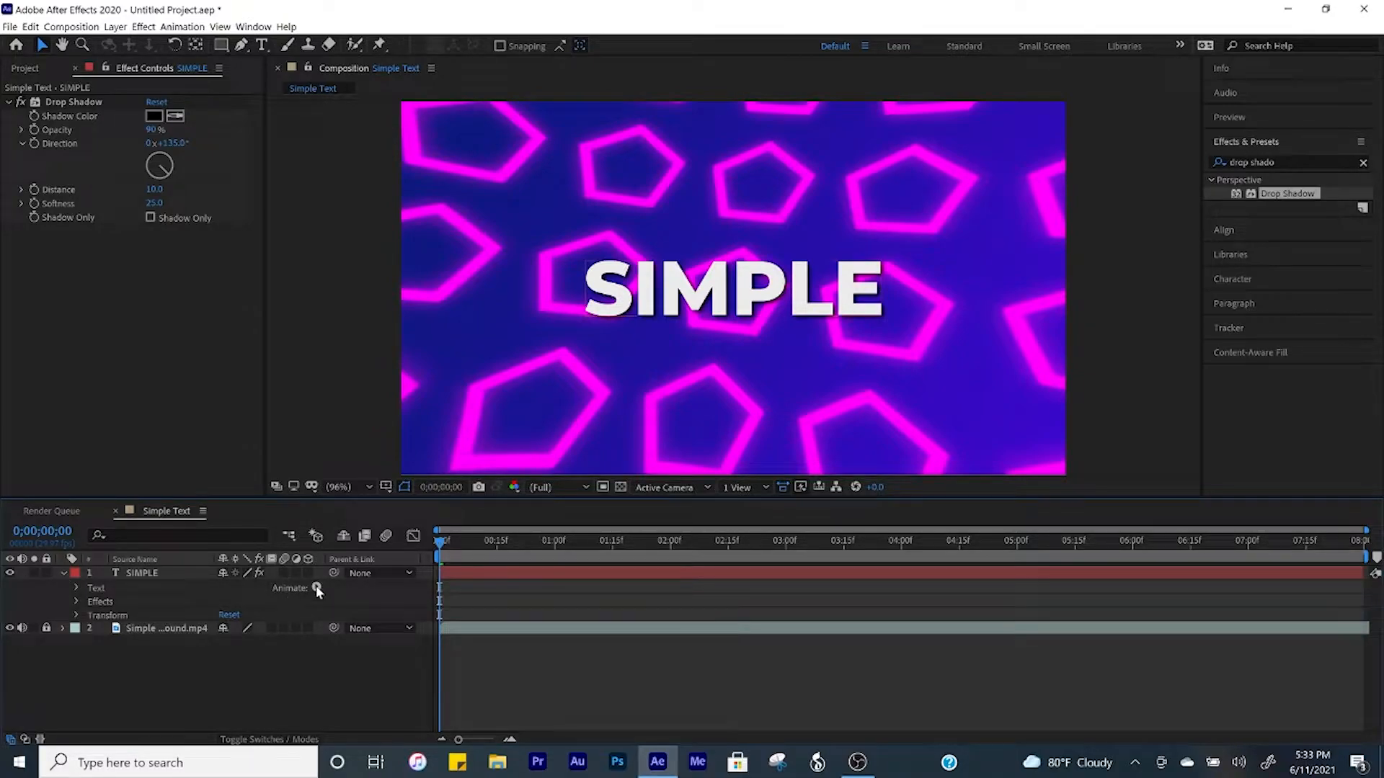
pyautogui.click(316, 587)
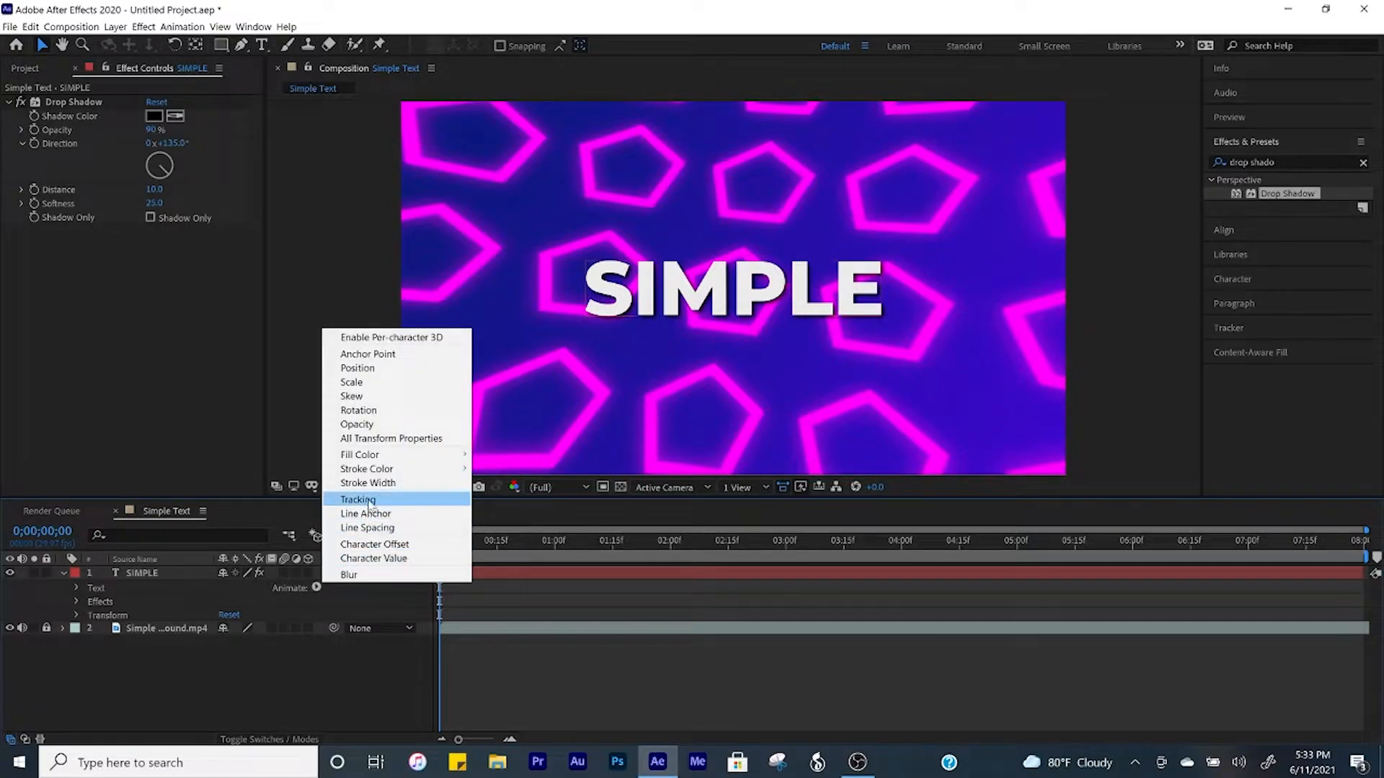
pyautogui.click(374, 425)
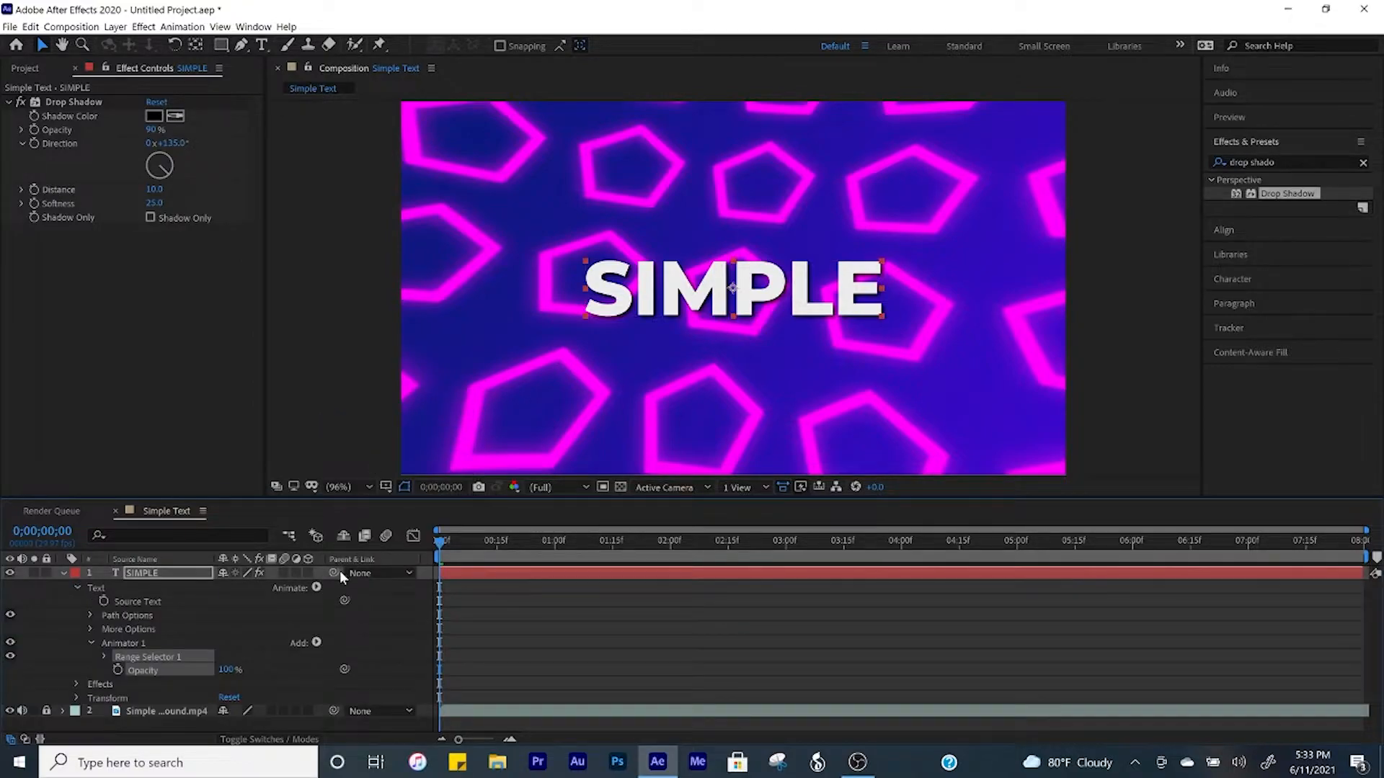
pyautogui.click(316, 588)
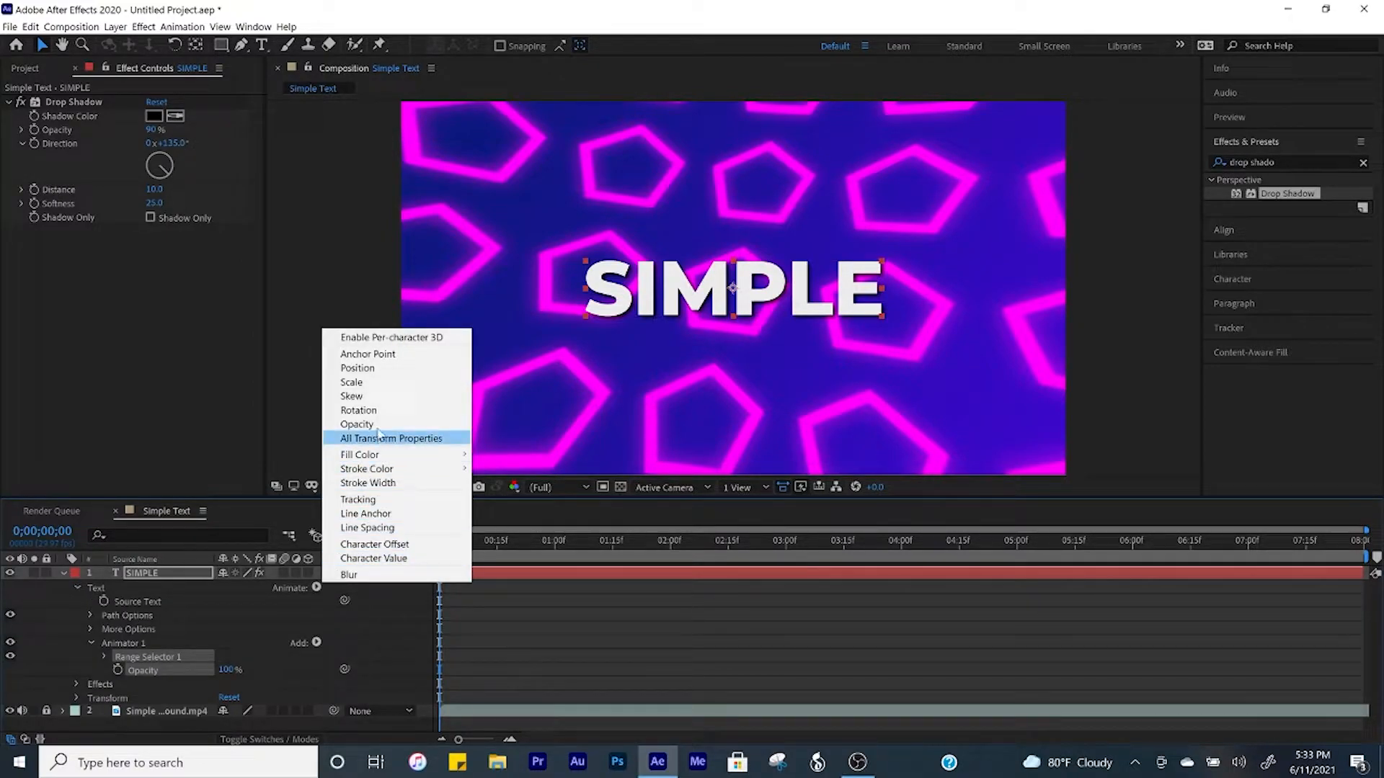
pyautogui.click(379, 368)
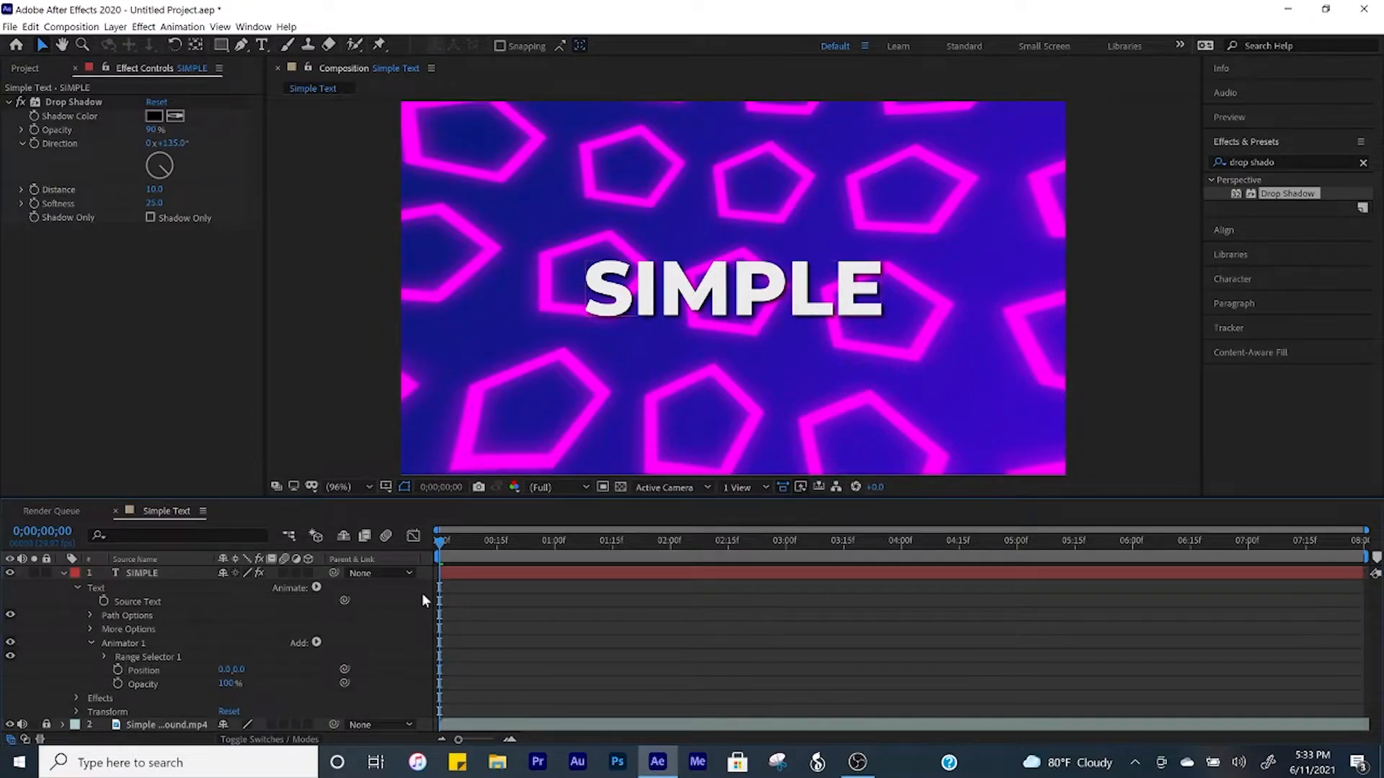
# - Set the animator's Opacity to 0% with a keyframe at the start, and its Position to 0,120
pyautogui.click(227, 684)
pyautogui.write('0')
pyautogui.press('Return')
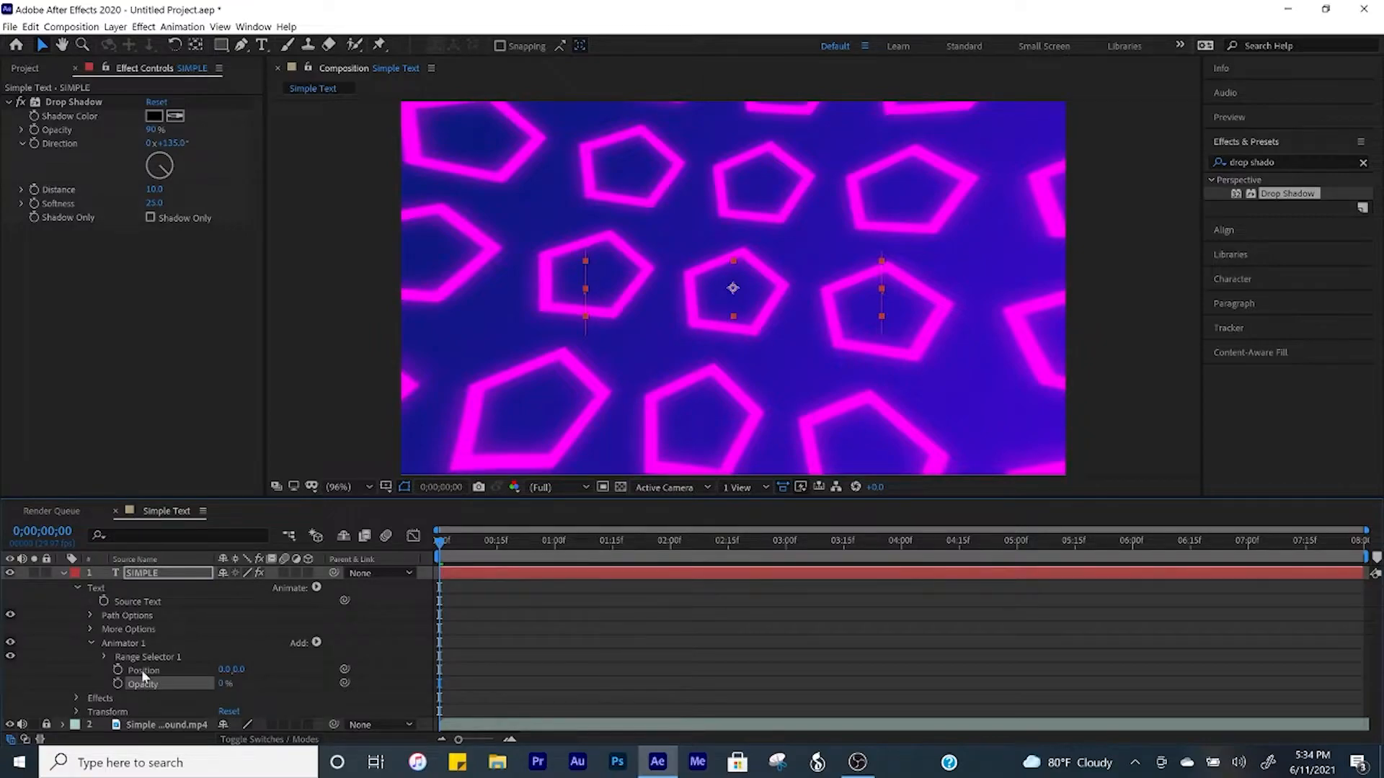
pyautogui.click(117, 683)
pyautogui.moveTo(241, 674); pyautogui.dragTo(330, 674)
pyautogui.click(90, 670)
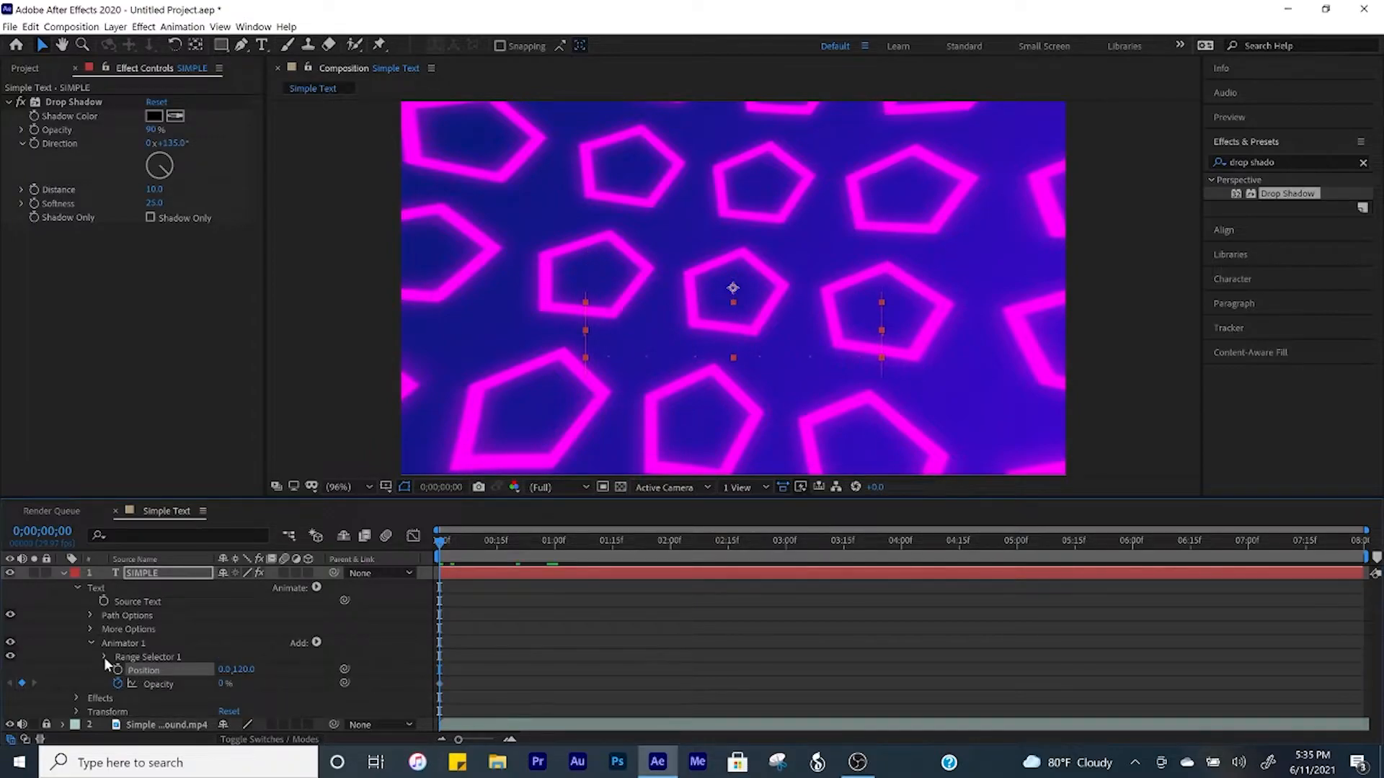
# - Keyframe the first animator's Range Selector Offset at 100% at the 1-second mark
pyautogui.click(104, 657)
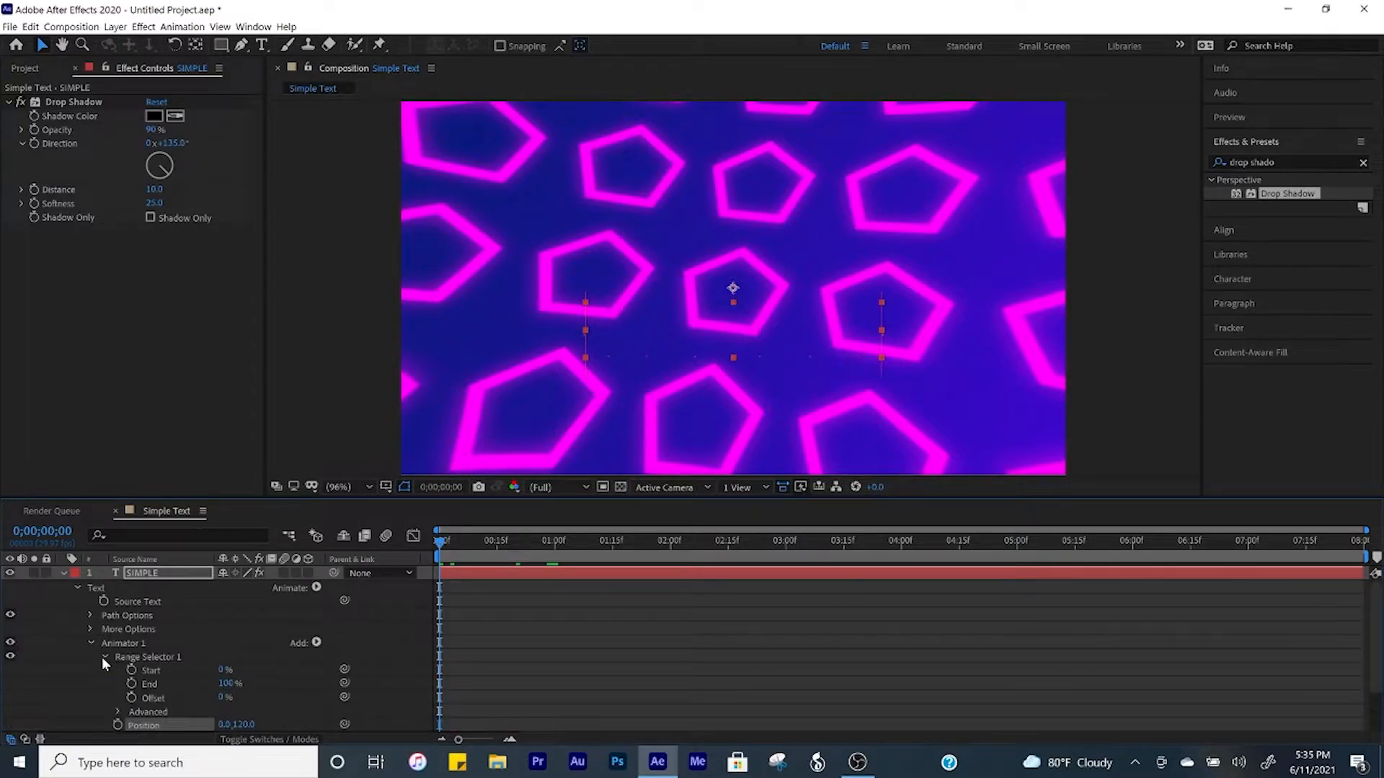
pyautogui.click(555, 542)
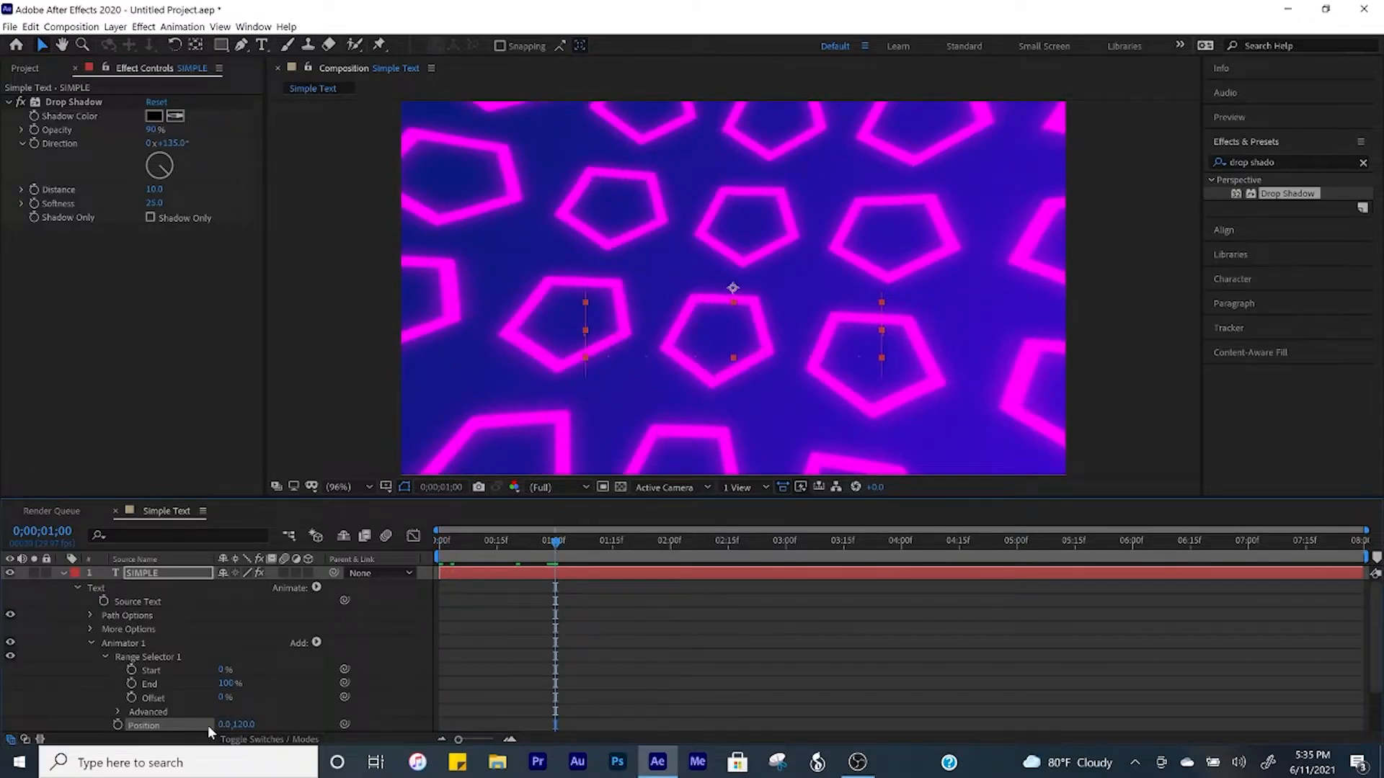
pyautogui.click(223, 698)
pyautogui.write('100')
pyautogui.press('Return')
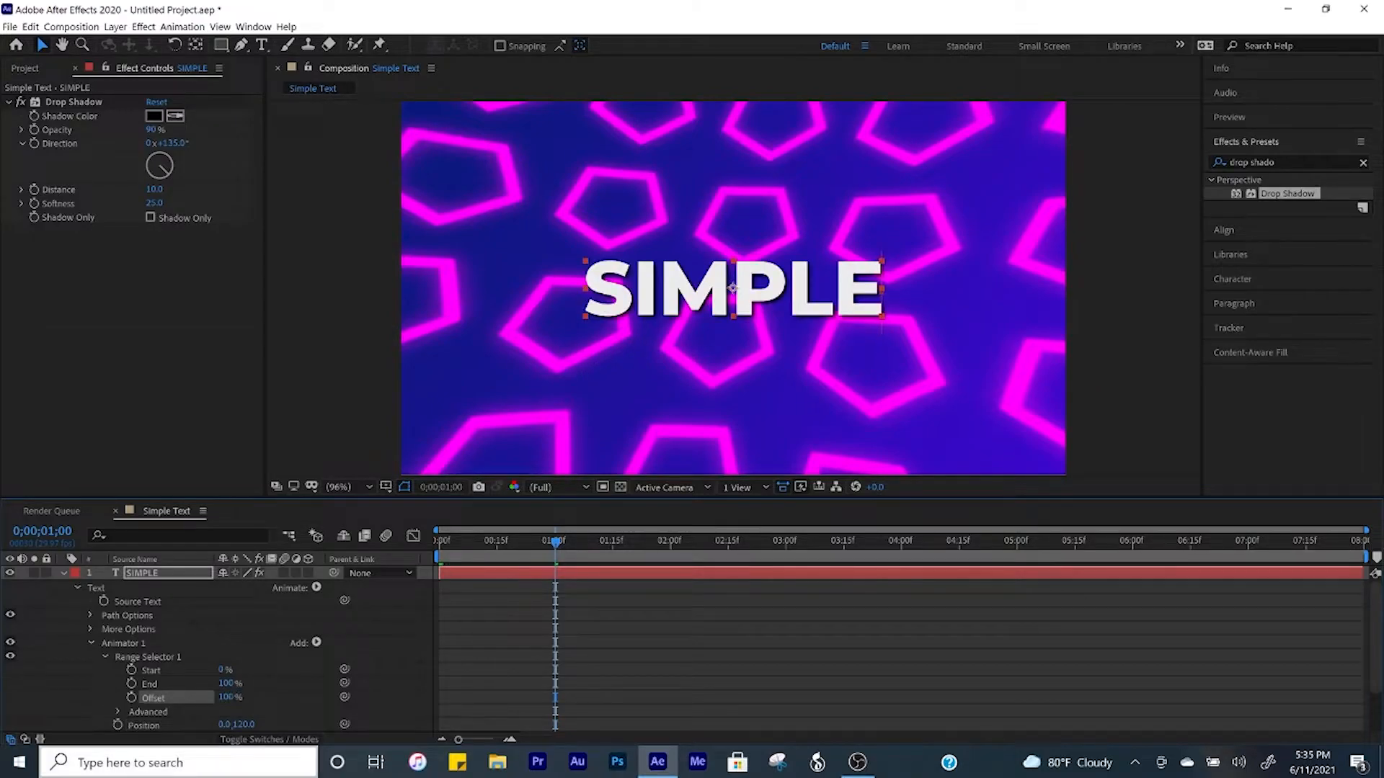
pyautogui.click(131, 697)
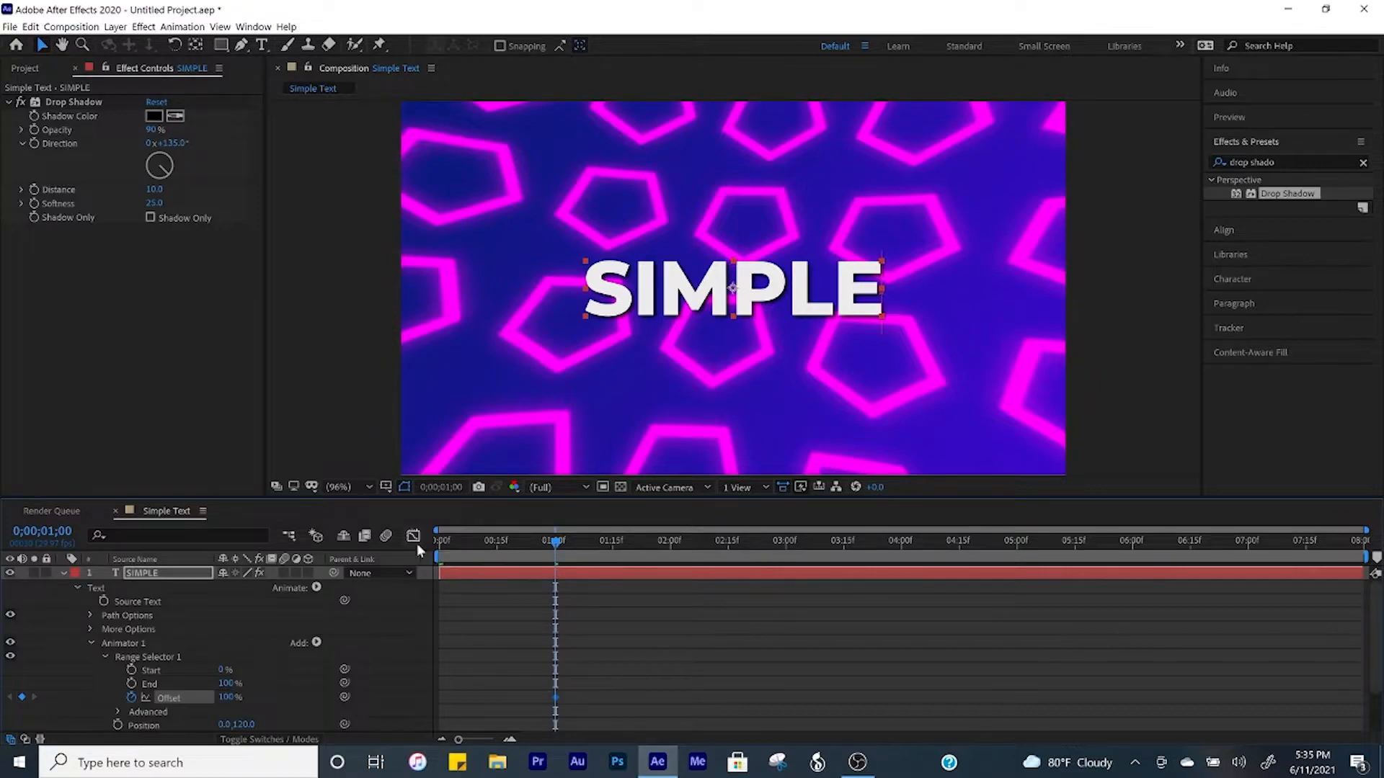
# - Set the first animator's Range Selector Offset to -100% at the start of the composition
pyautogui.press('Home')
pyautogui.click(229, 697)
pyautogui.write('-100')
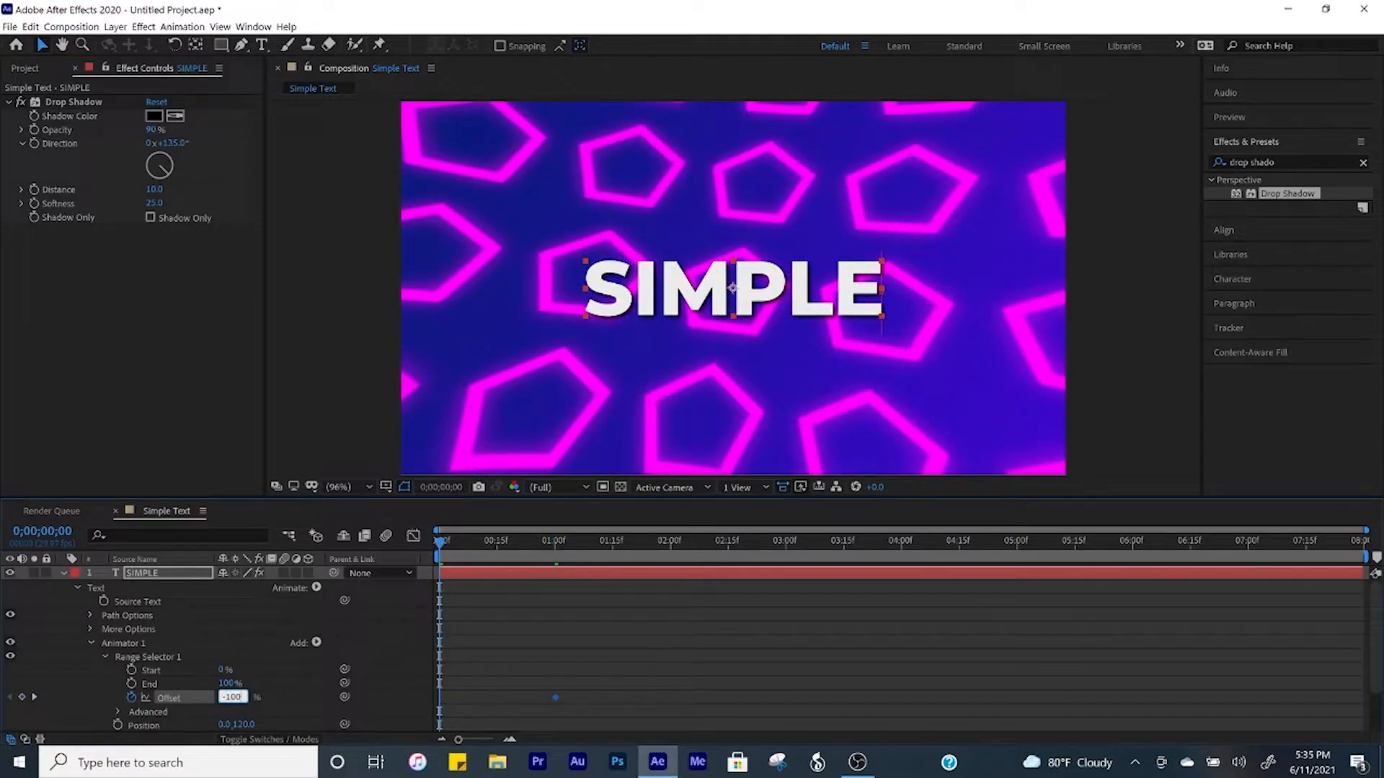
pyautogui.press('Return')
# - Set the first Range Selector's advanced Shape to Ramp Up and its Ease Low to 100%
pyautogui.click(118, 712)
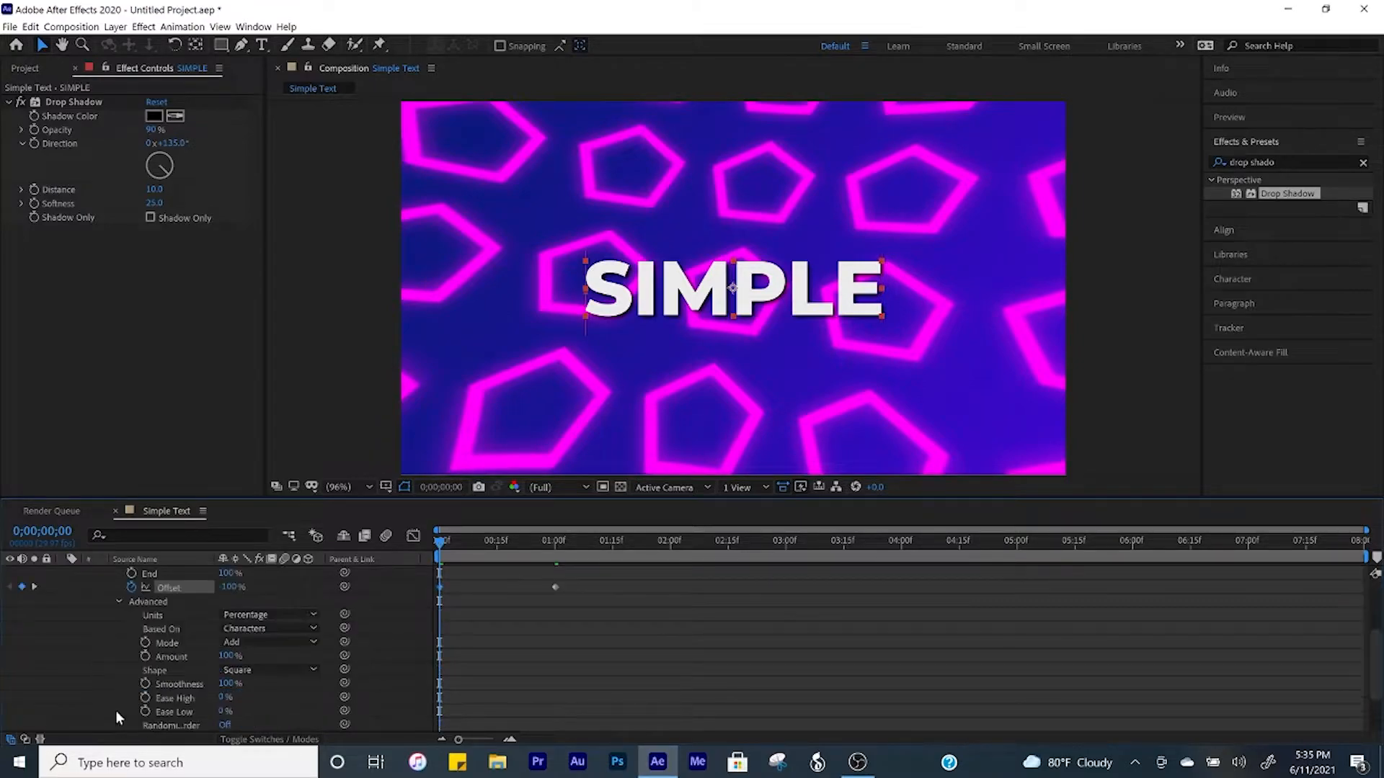
pyautogui.click(304, 670)
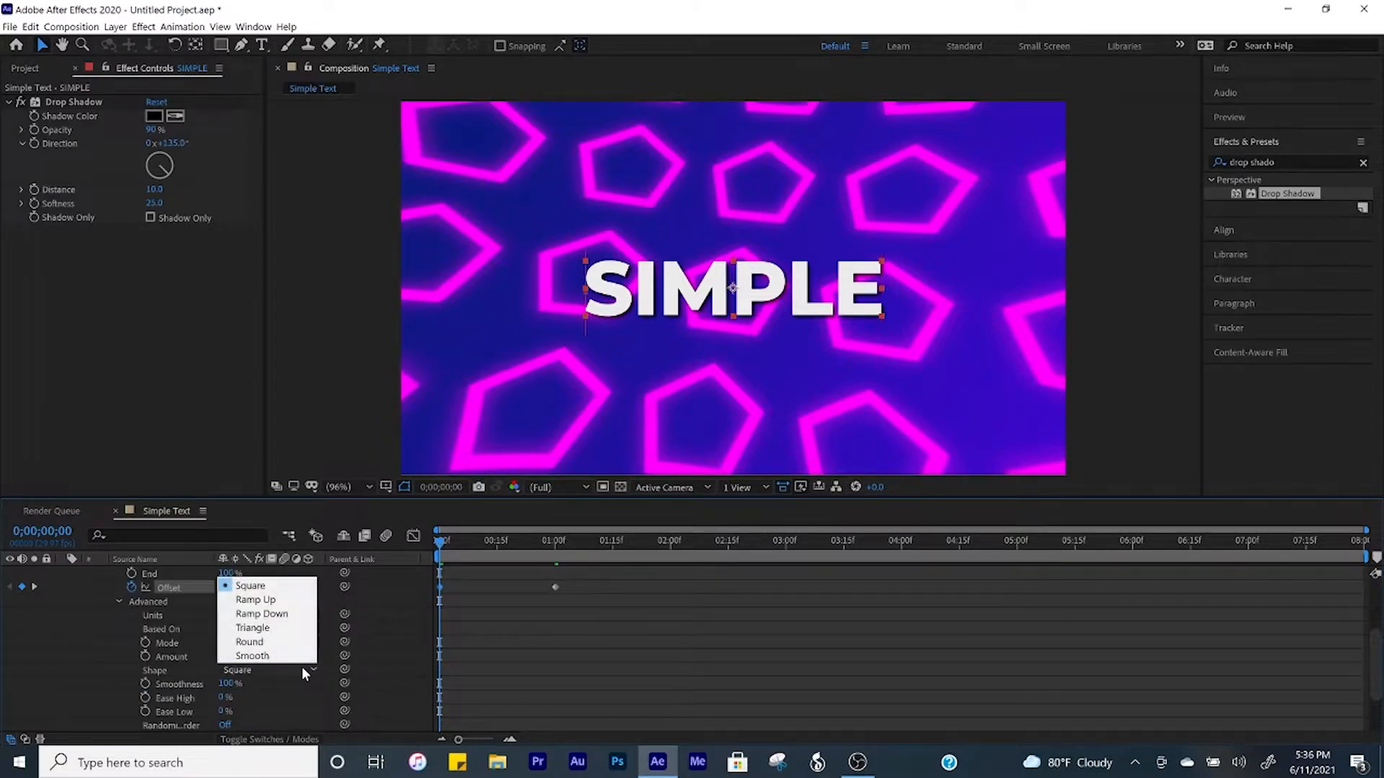
pyautogui.click(292, 603)
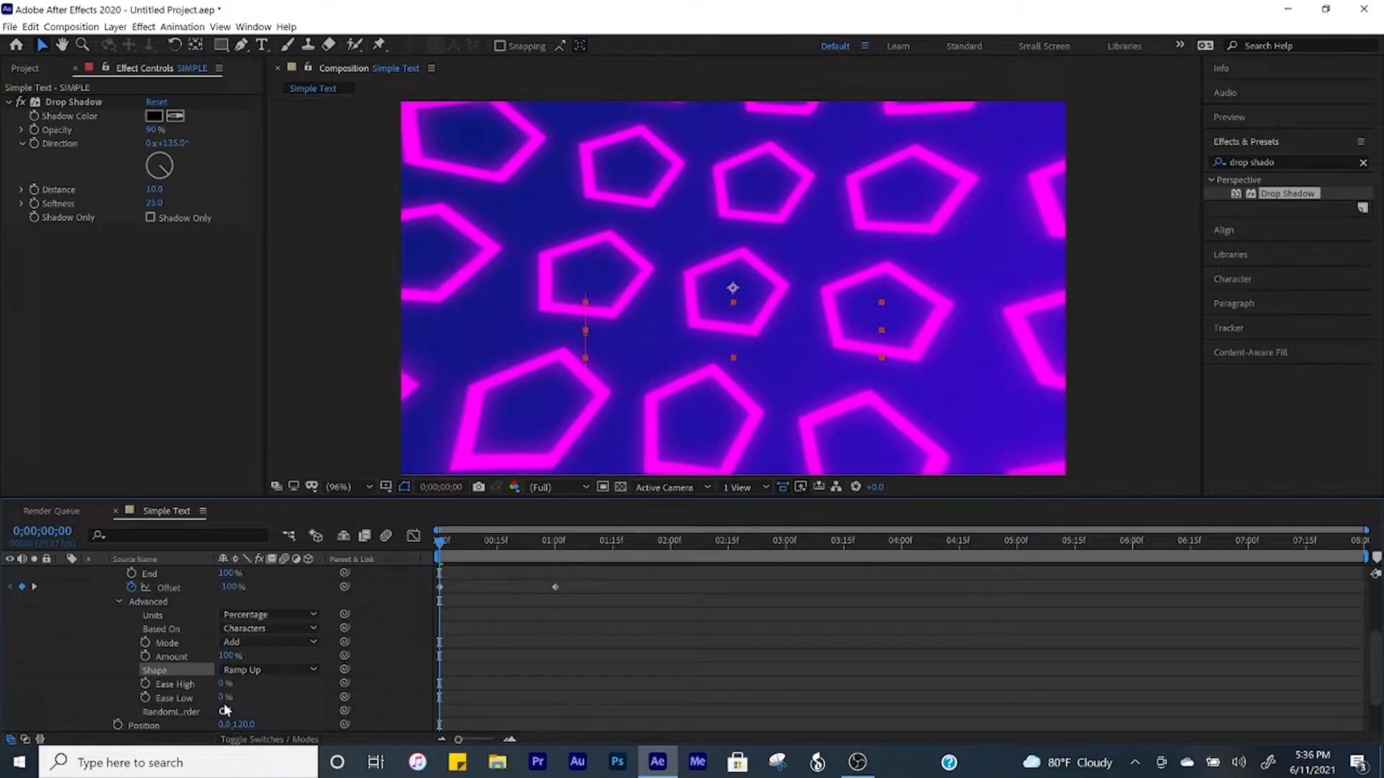
pyautogui.click(224, 698)
pyautogui.write('100')
pyautogui.press('Return')
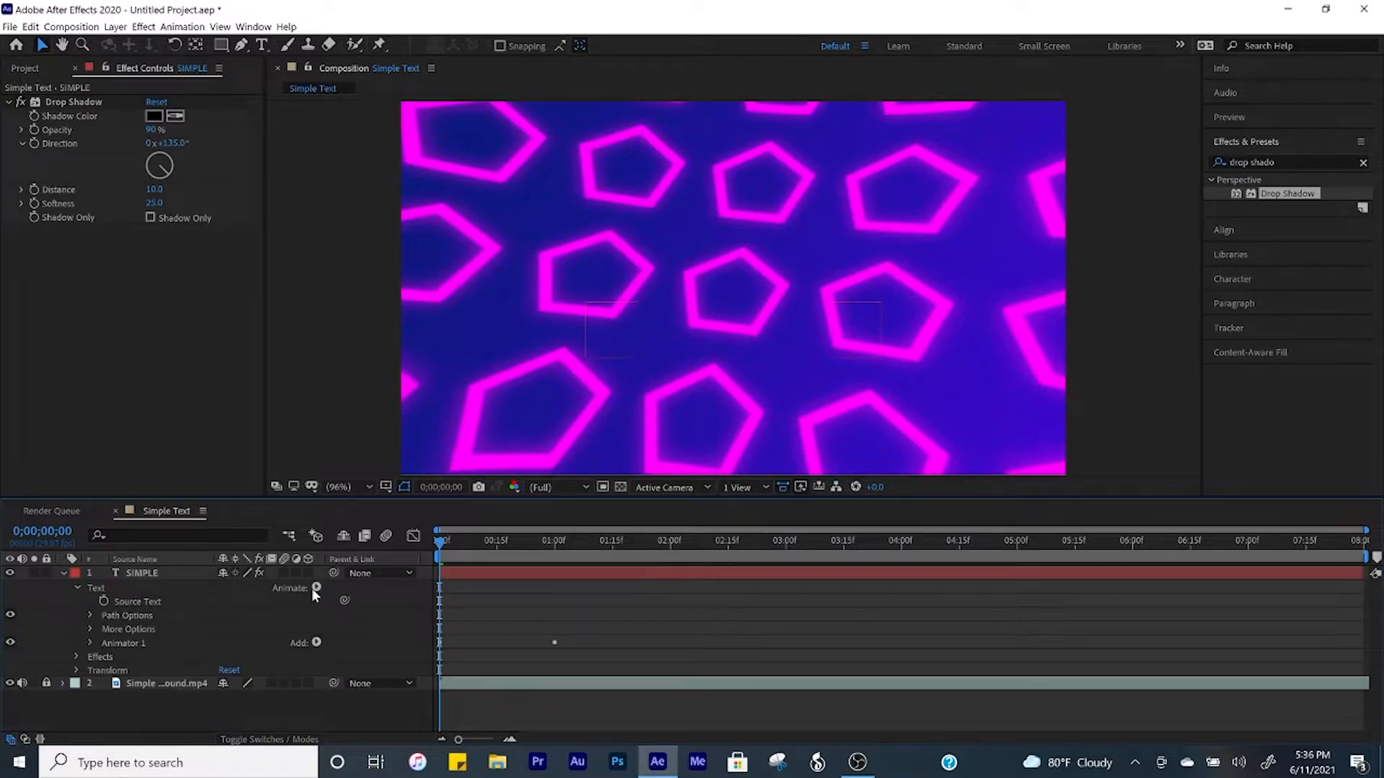
# - Add a second text animator for Position to the SIMPLE layer and set its vertical value to -60
pyautogui.click(315, 589)
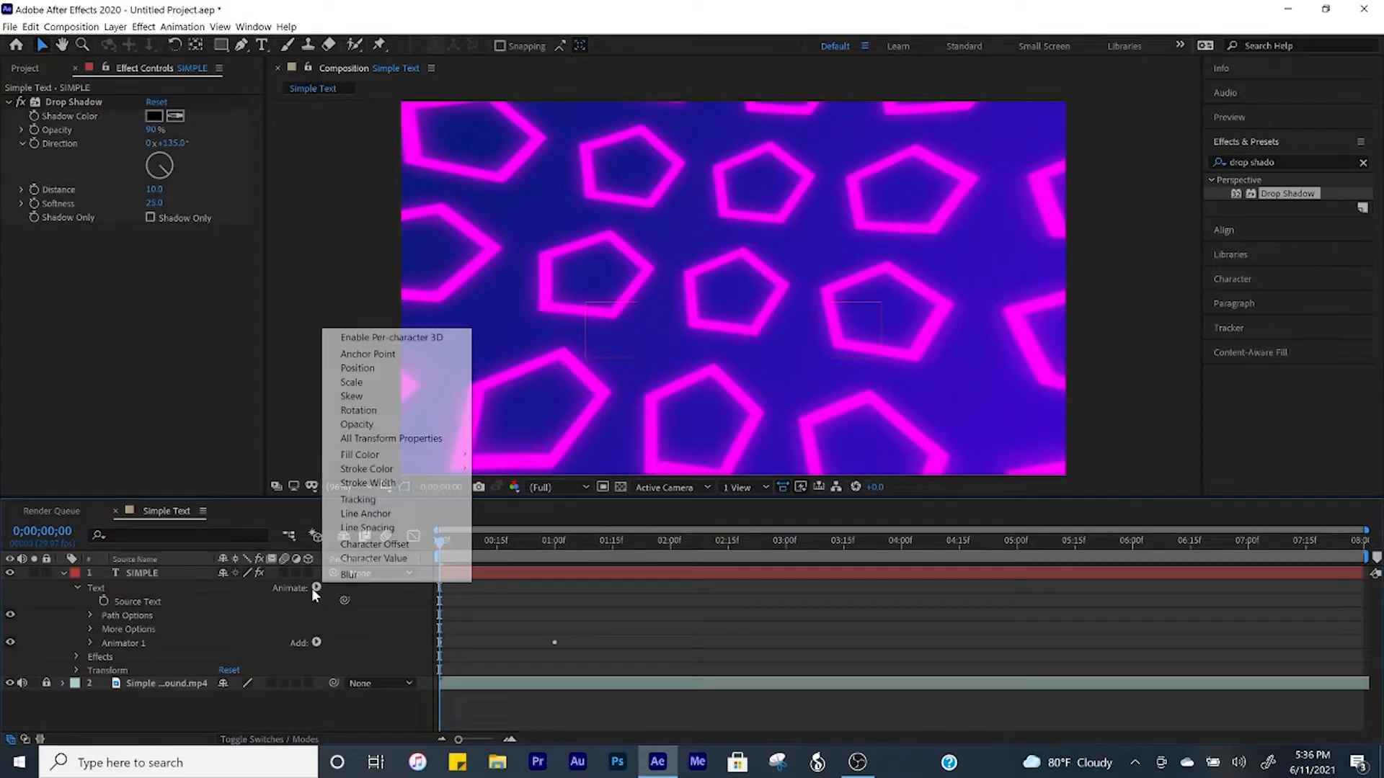
pyautogui.click(364, 369)
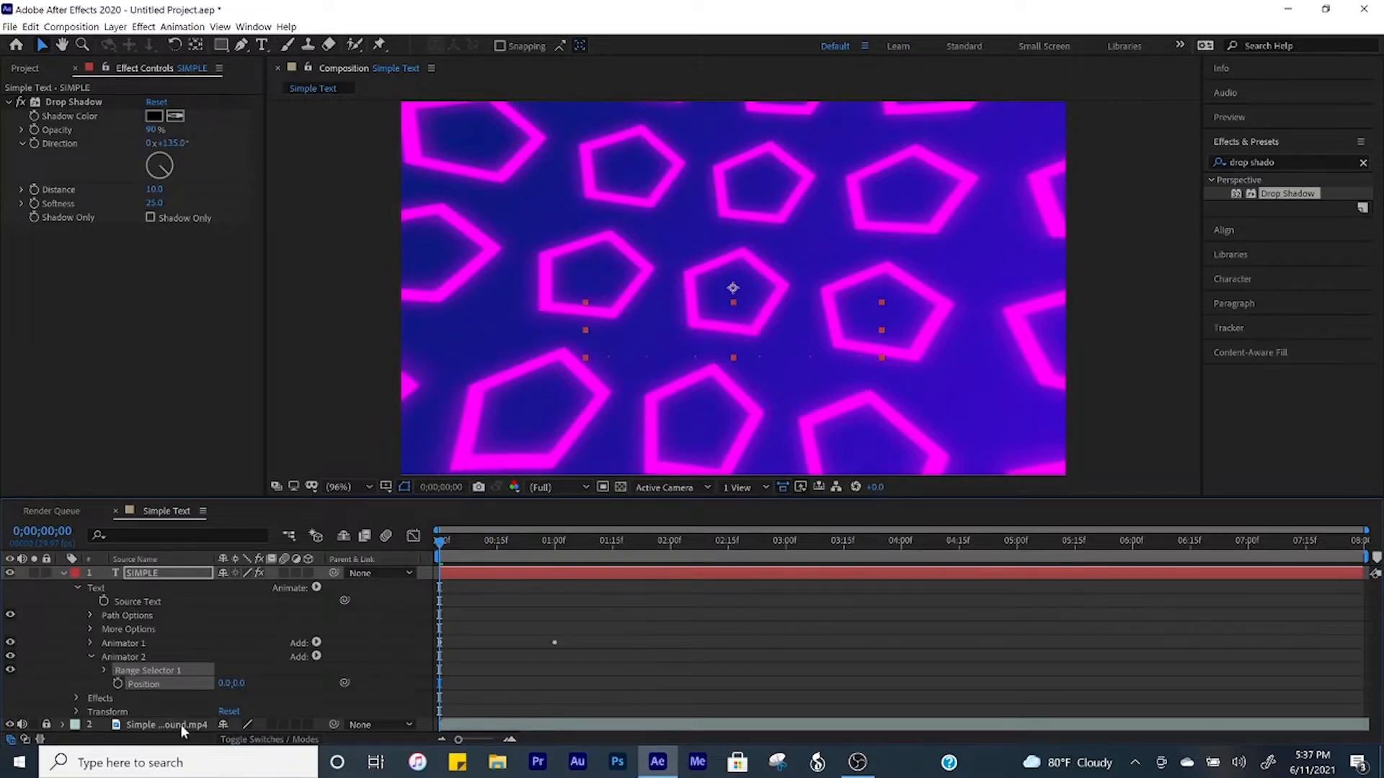
pyautogui.click(238, 684)
pyautogui.write('-60')
pyautogui.press('Return')
# - Keyframe the second animator's Range Selector Offset at -100% five frames after the start
pyautogui.click(106, 669)
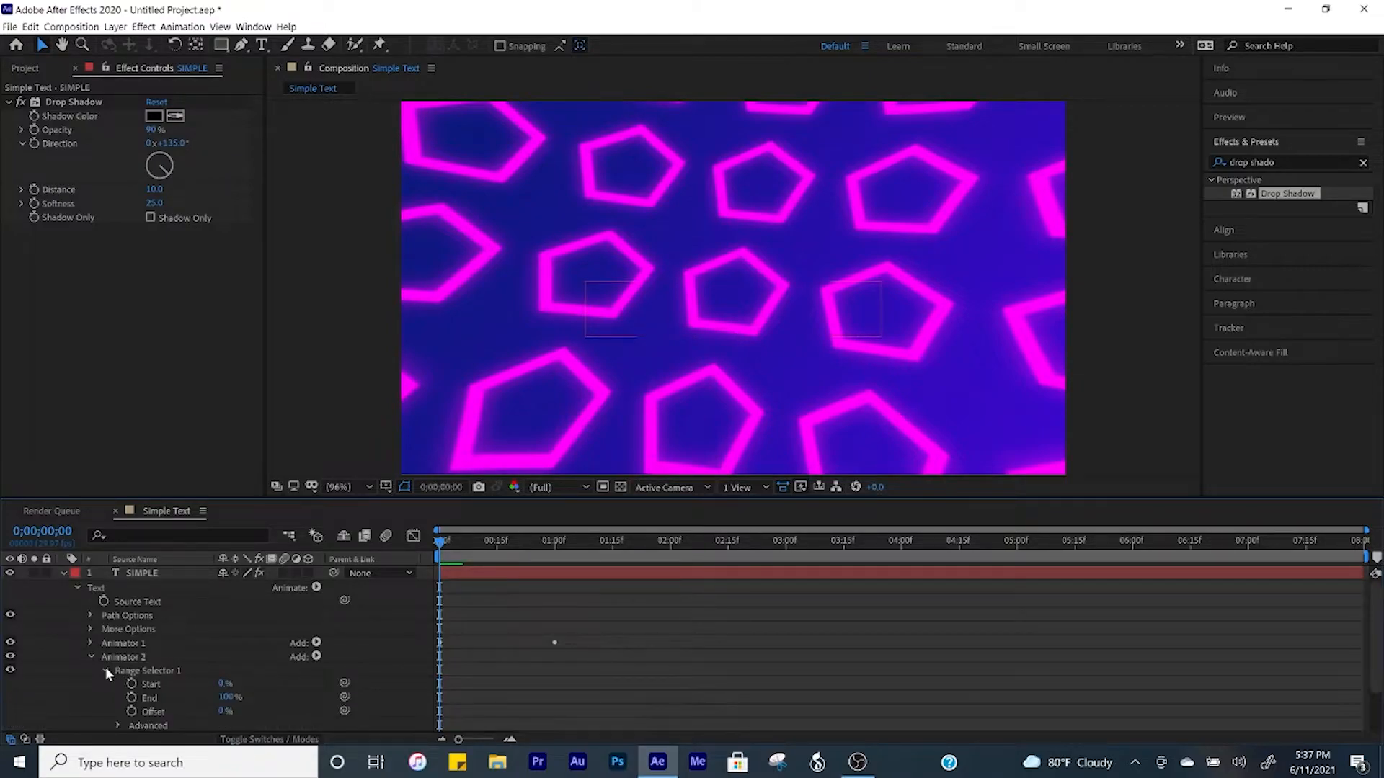
pyautogui.press('pagedown')
pyautogui.press('pagedown')
pyautogui.press('pagedown')
pyautogui.press('pagedown')
pyautogui.press('pagedown')
pyautogui.click(229, 712)
pyautogui.write('-100')
pyautogui.press('Return')
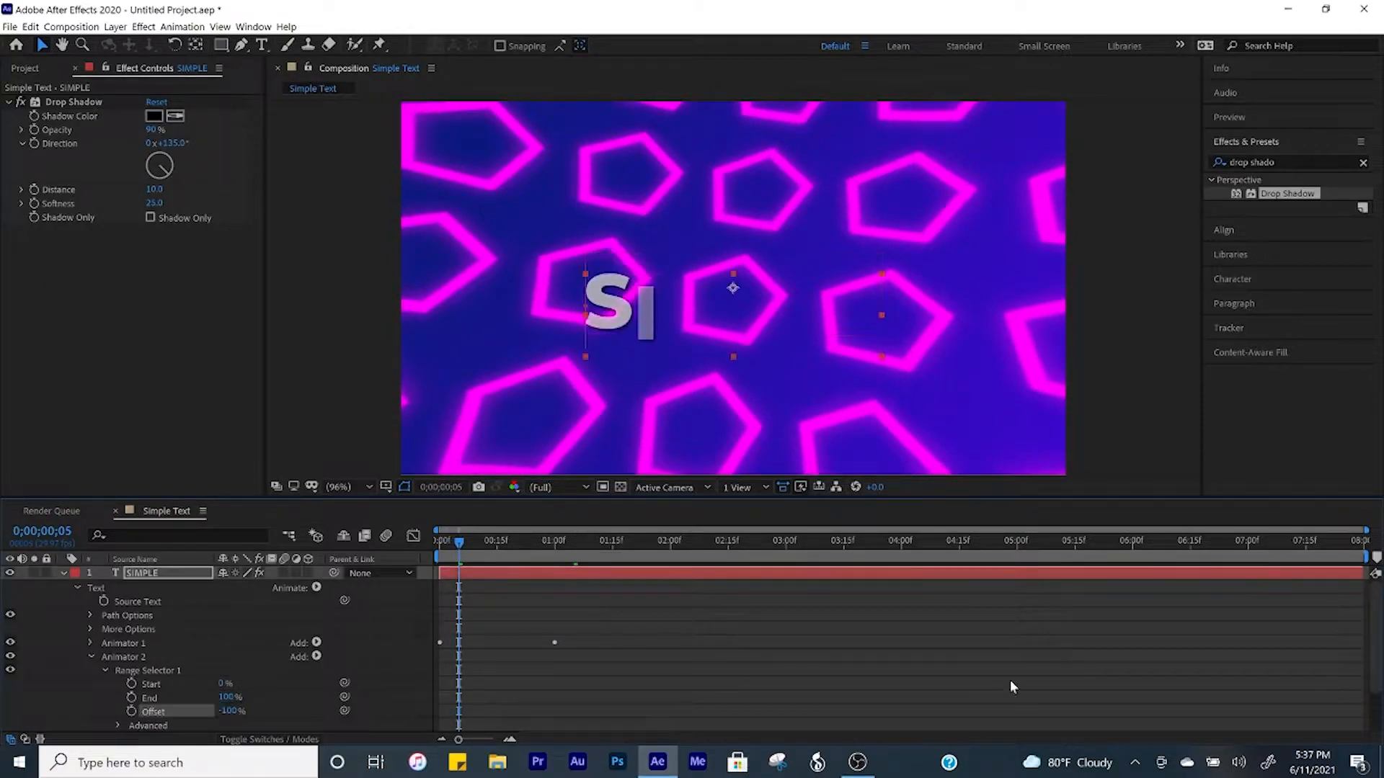
pyautogui.click(129, 712)
# - Set the second animator's Range Selector Offset to 100% at 0;00;01;05
pyautogui.click(576, 543)
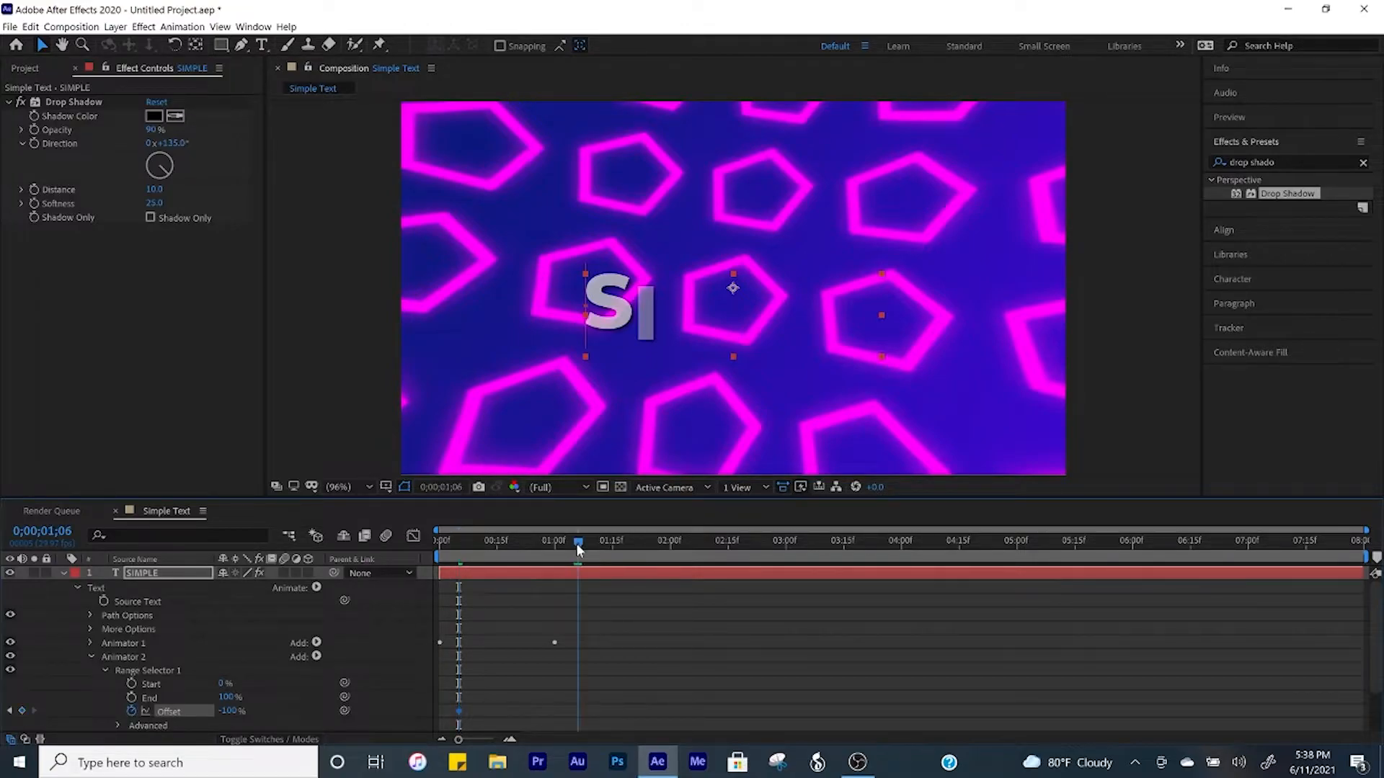
pyautogui.moveTo(577, 544); pyautogui.dragTo(575, 544)
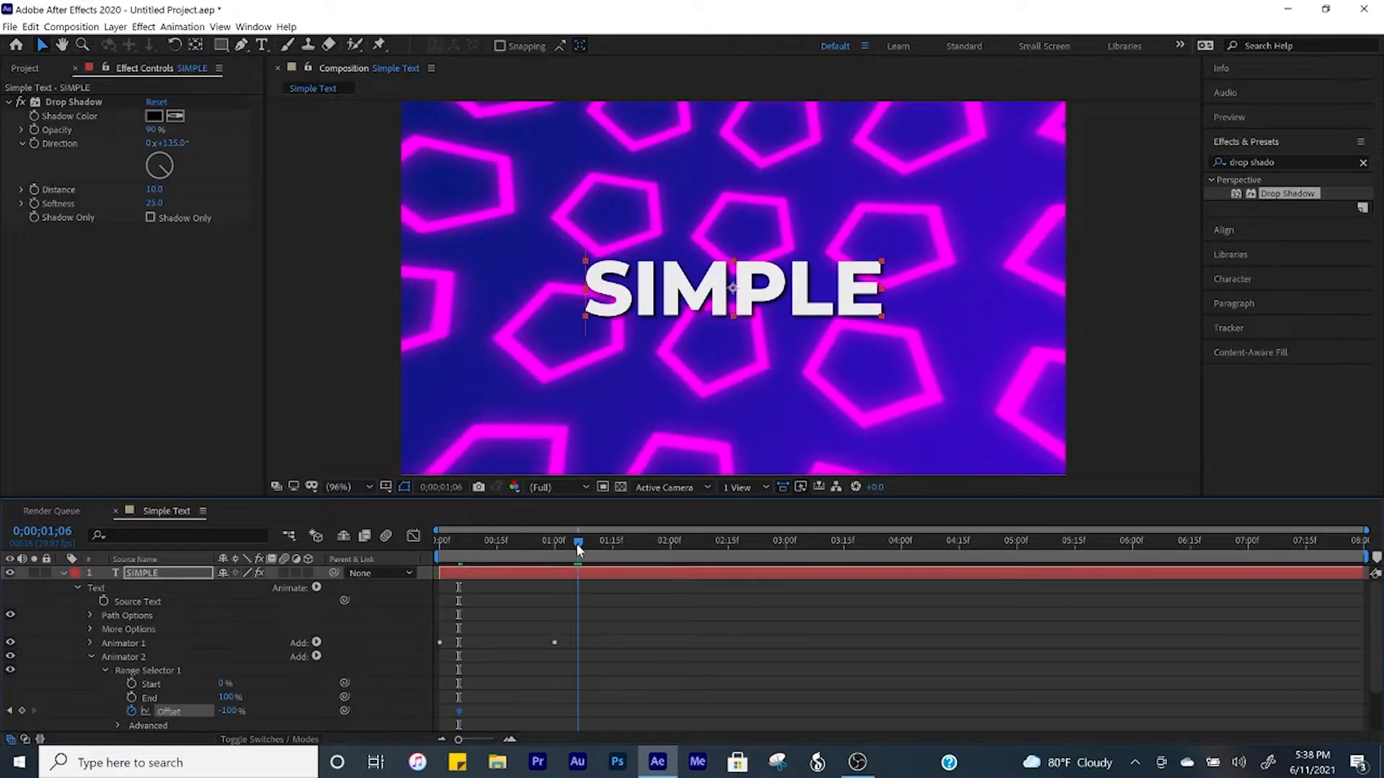
pyautogui.click(231, 711)
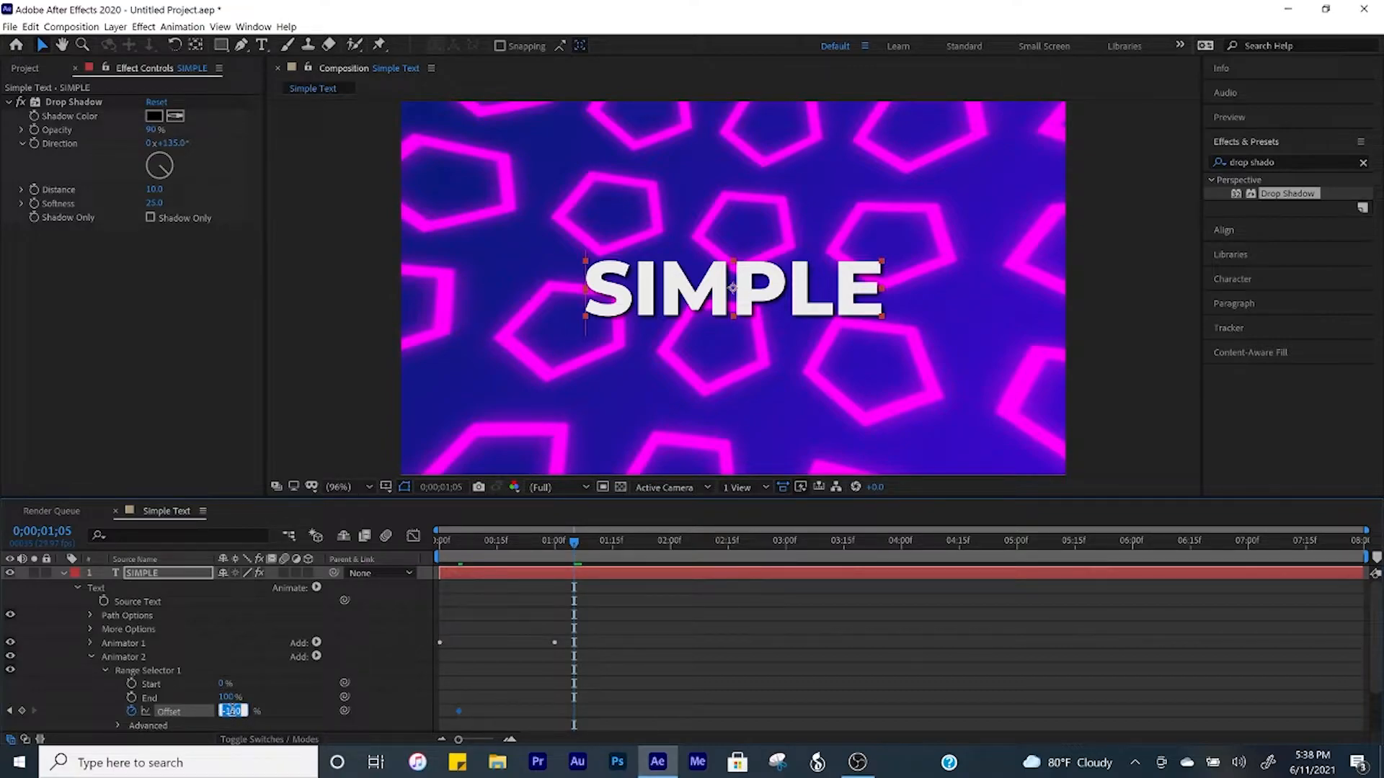
pyautogui.write('100')
pyautogui.press('Return')
# - Set the second Range Selector's advanced Shape to Ramp Up and its Ease High to 50%
pyautogui.click(118, 725)
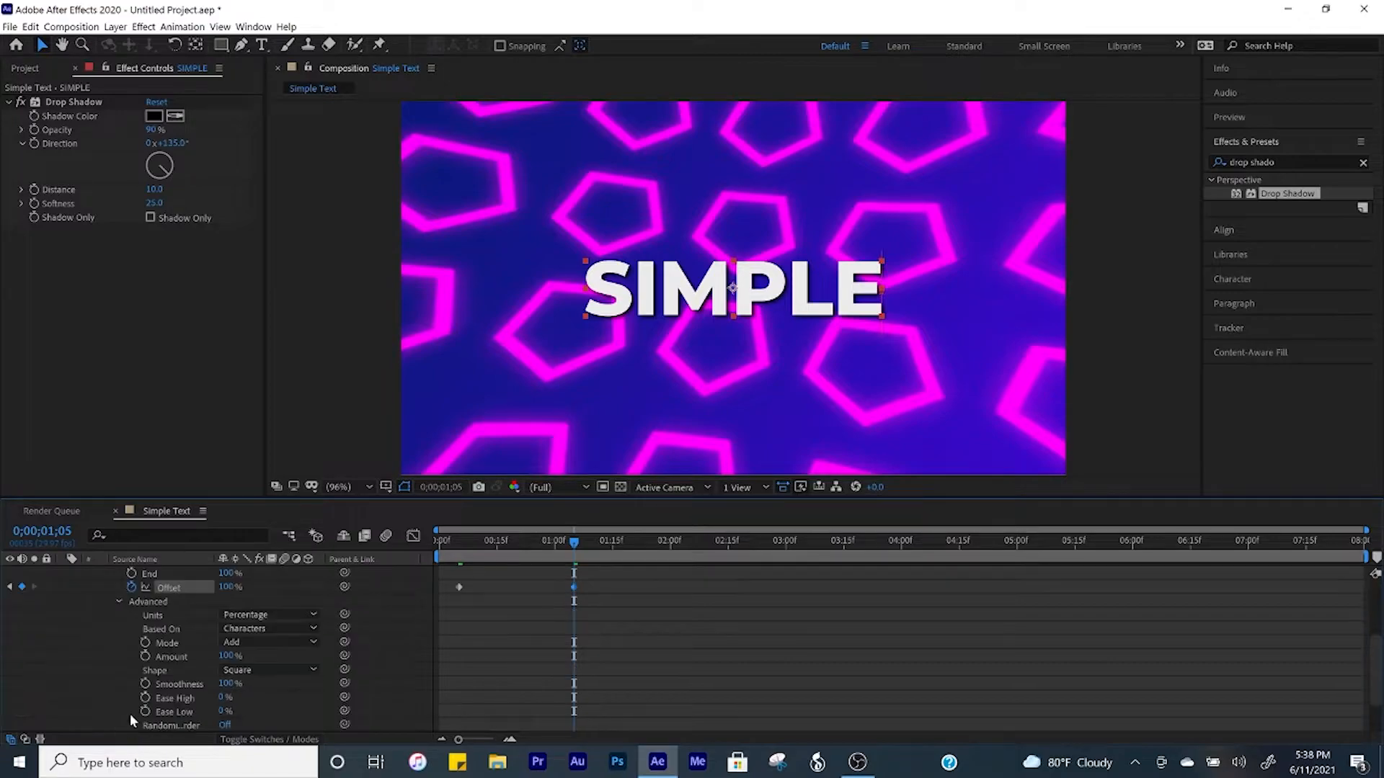
pyautogui.click(289, 670)
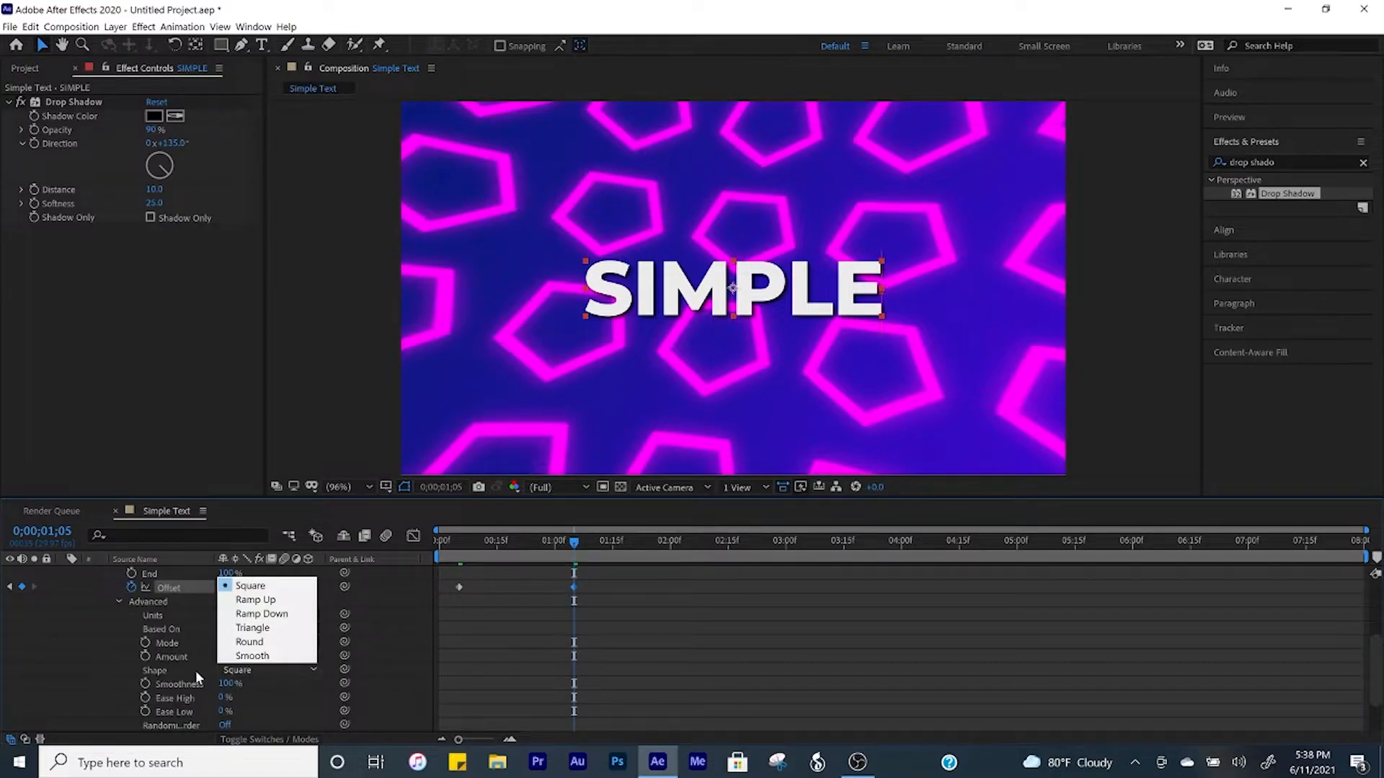
pyautogui.click(266, 602)
pyautogui.click(221, 684)
pyautogui.write('50')
pyautogui.press('Return')
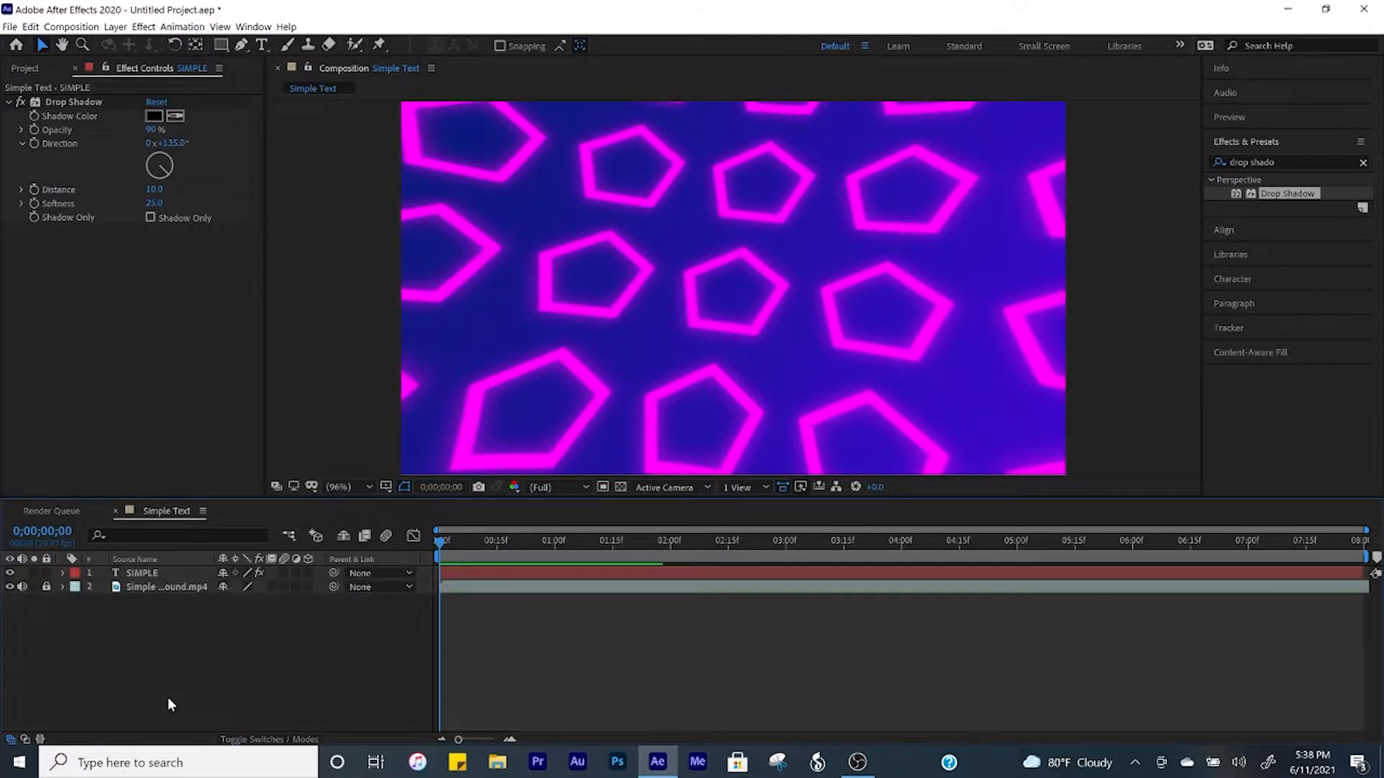
# - Preview the SIMPLE text animation from the start and move the playhead to 0;00;01;15
pyautogui.press('space')
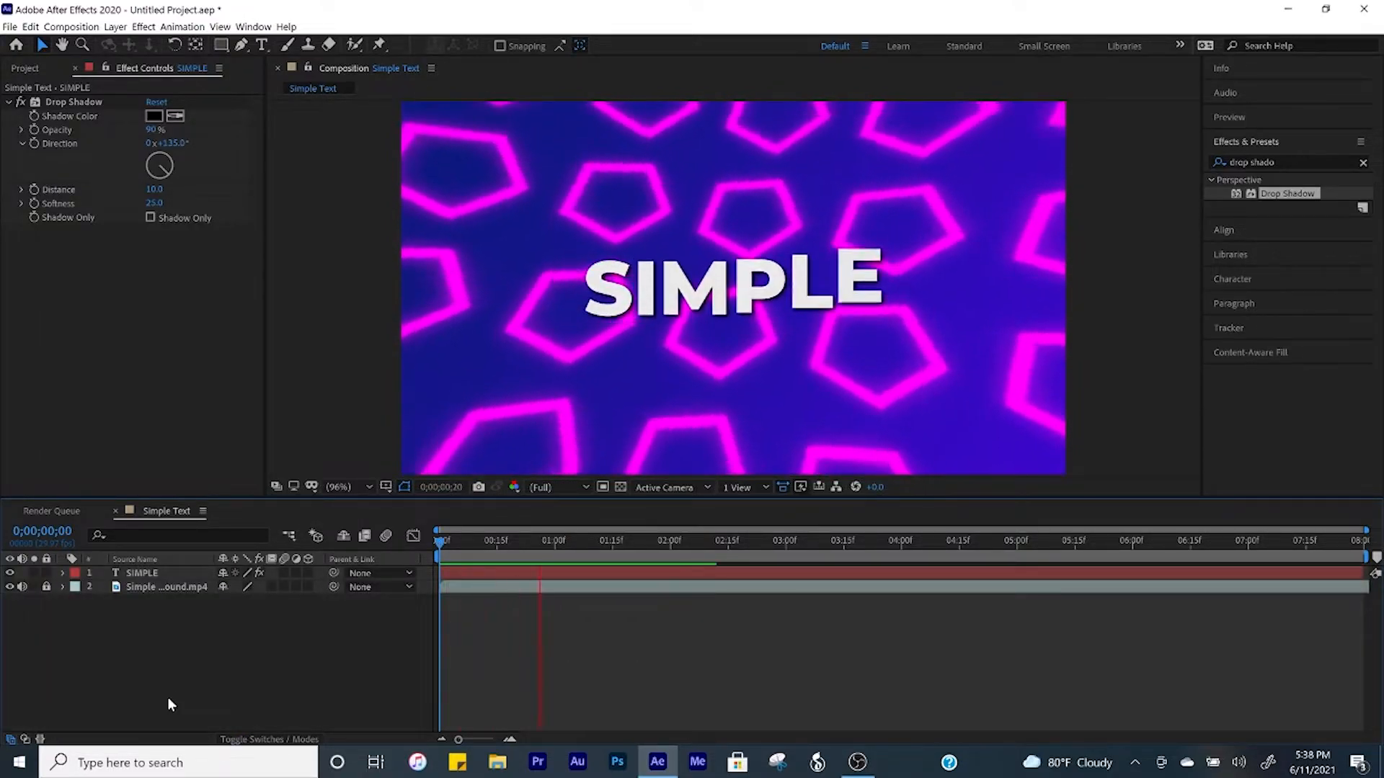
pyautogui.press('space')
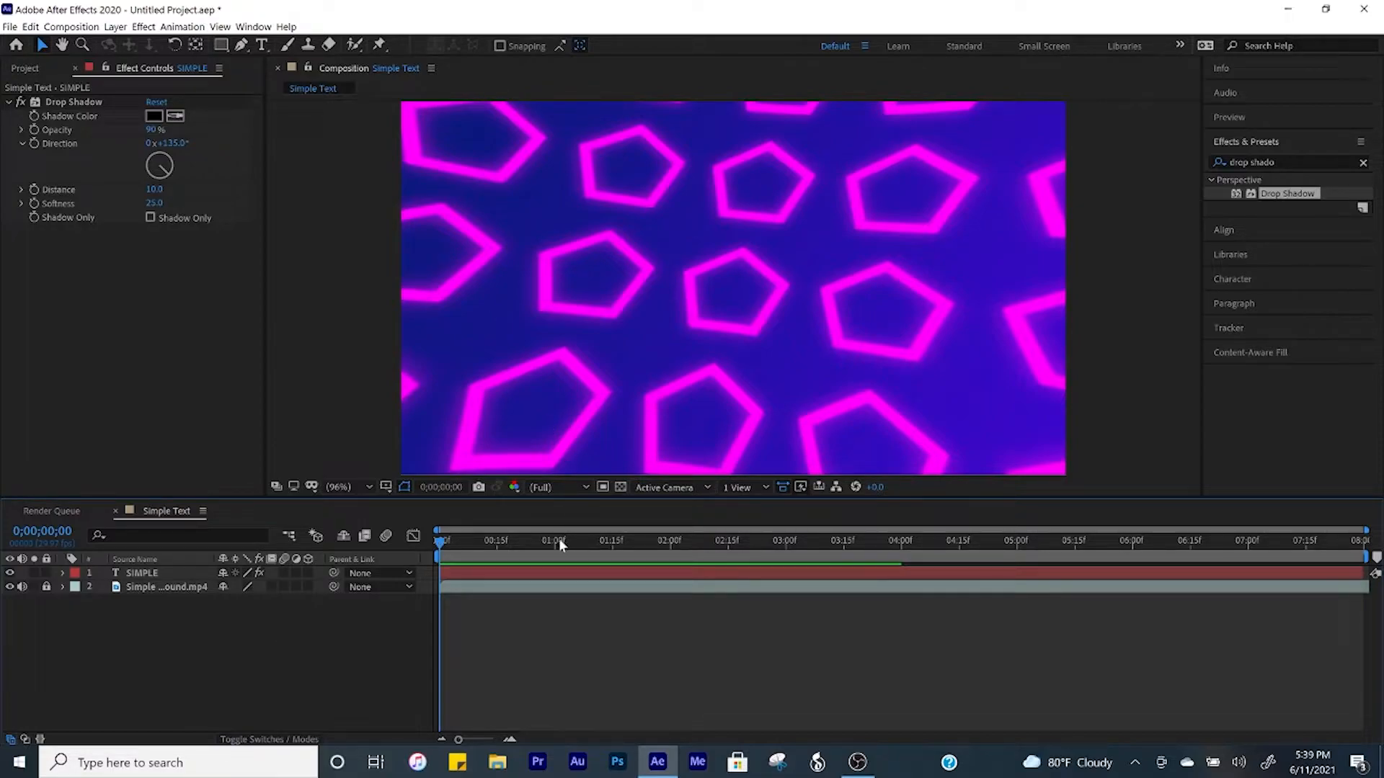
pyautogui.press('space')
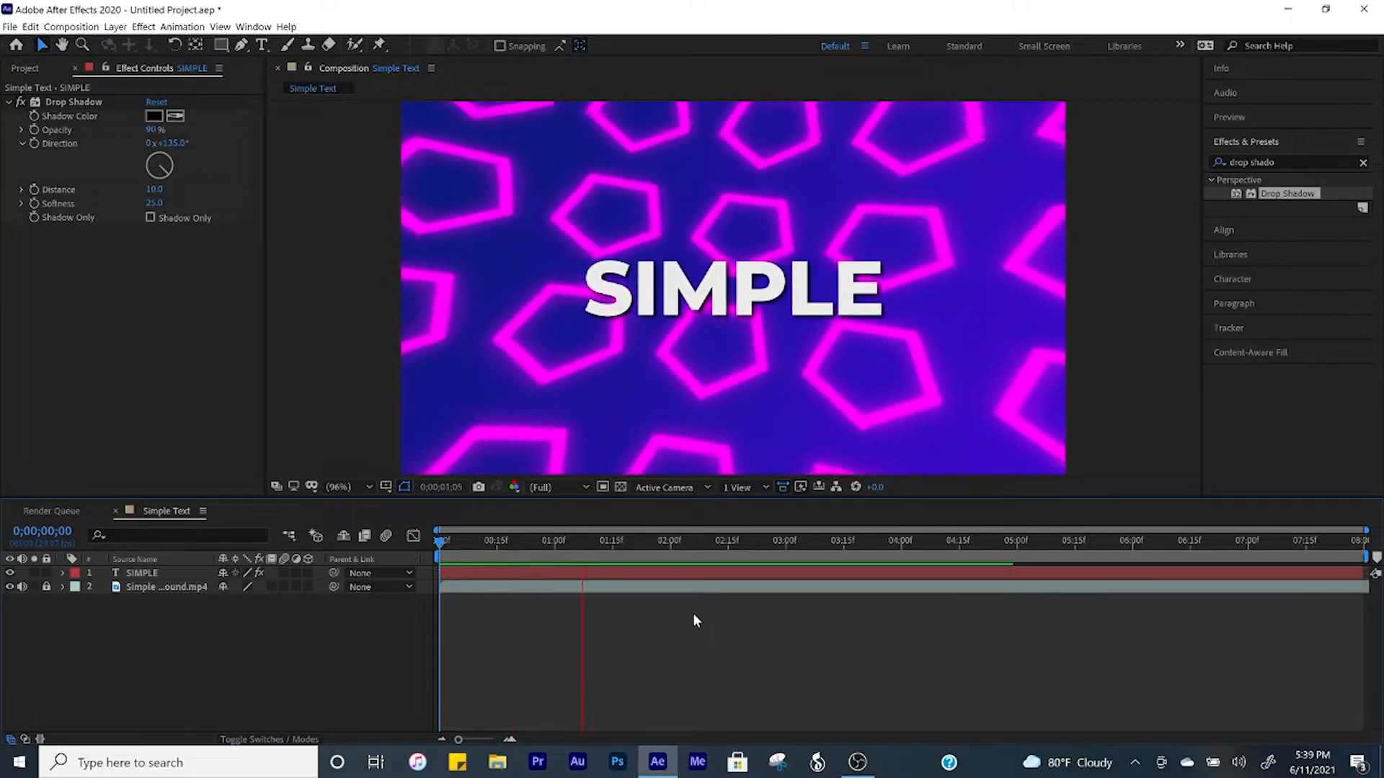
pyautogui.moveTo(623, 543); pyautogui.dragTo(615, 543)
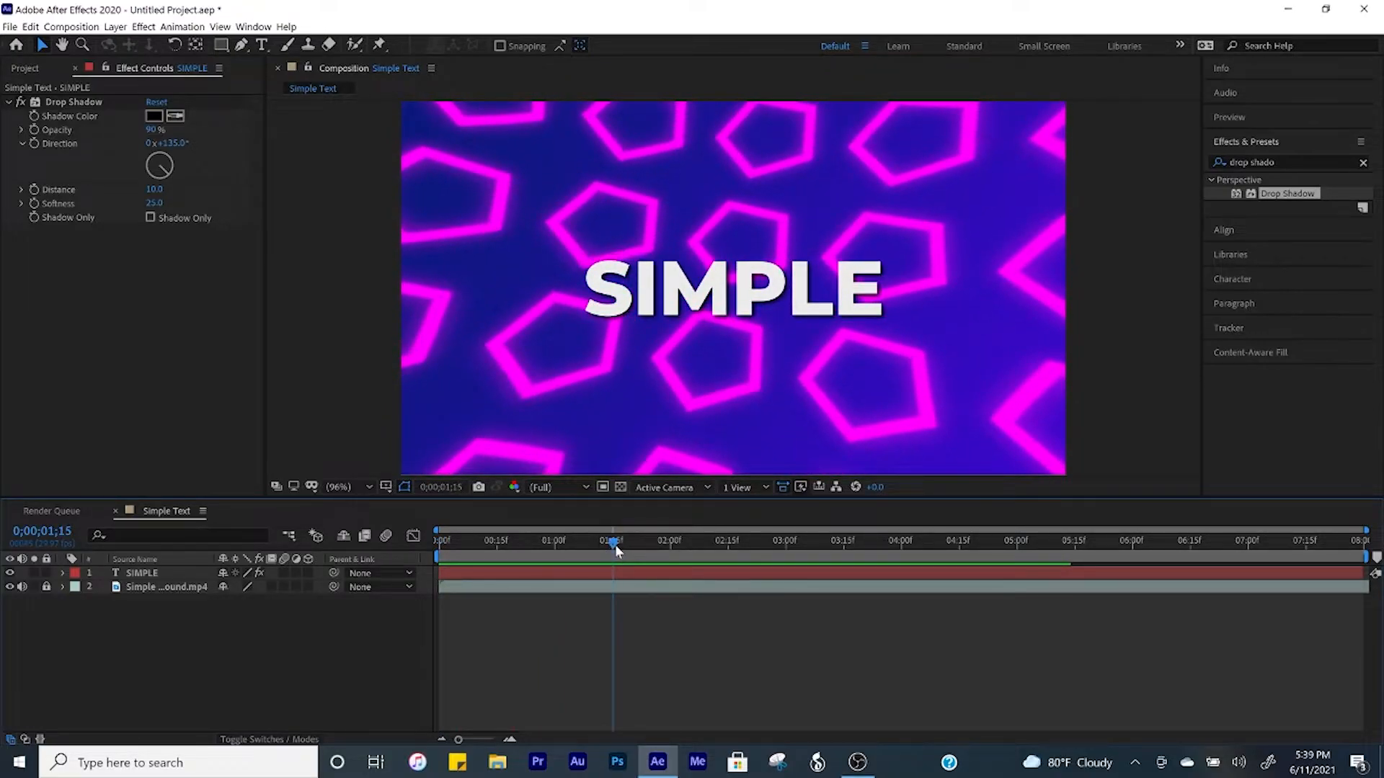
# - Trim the SIMPLE layer to end at 0;00;01;15 and place a duplicate of it directly after that point
pyautogui.click(635, 573)
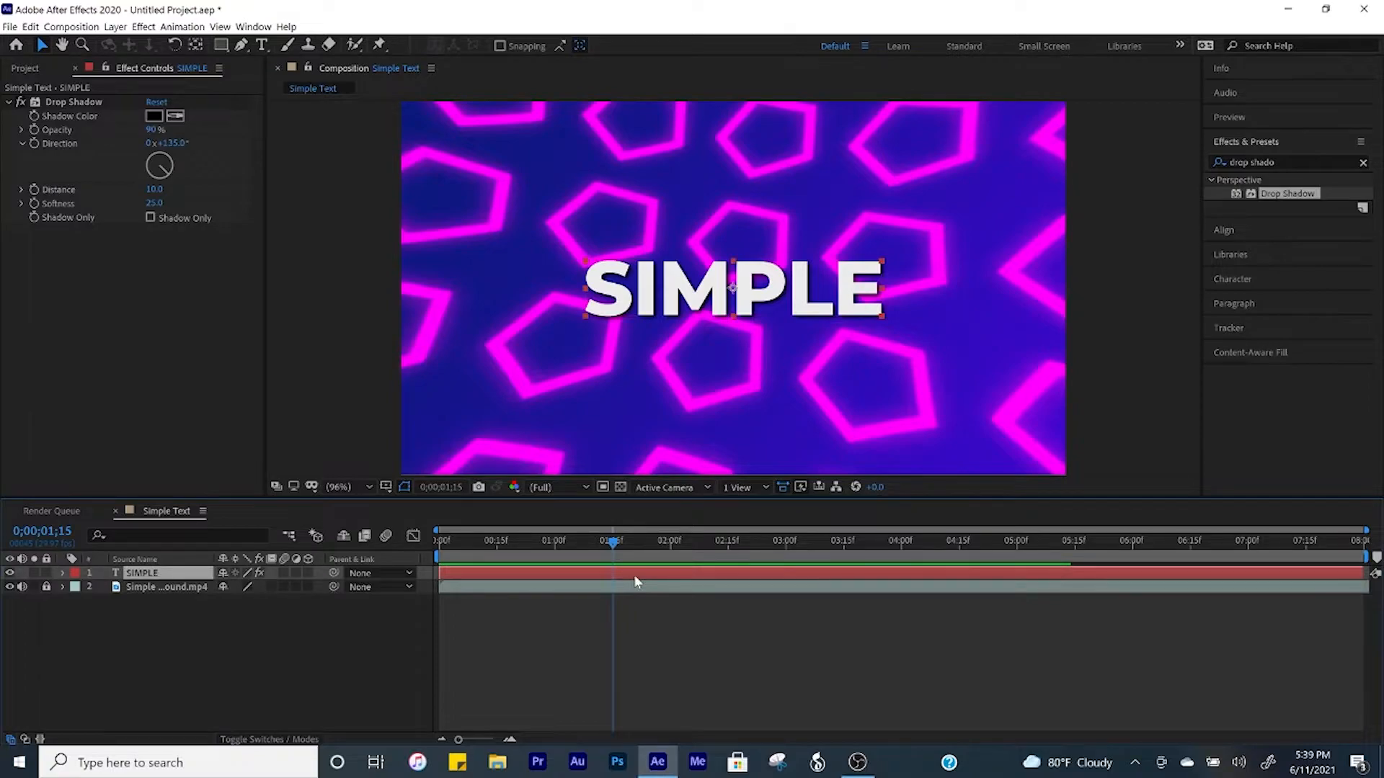
pyautogui.hotkey('alt', ']')
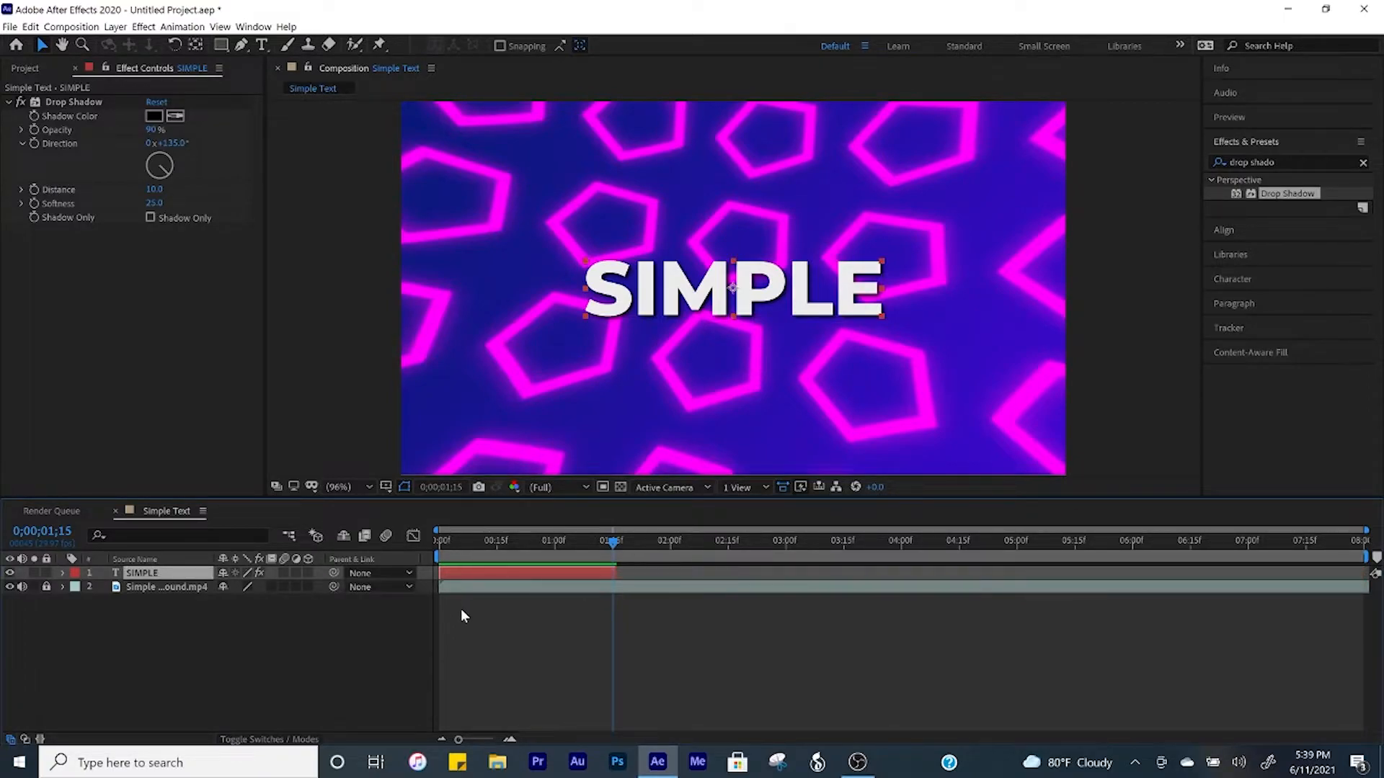
pyautogui.hotkey('ctrl', 'd')
pyautogui.moveTo(461, 573); pyautogui.dragTo(633, 575)
# - Time-reverse the duplicated SIMPLE 2 layer so its text animation runs backwards
pyautogui.rightClick(684, 577)
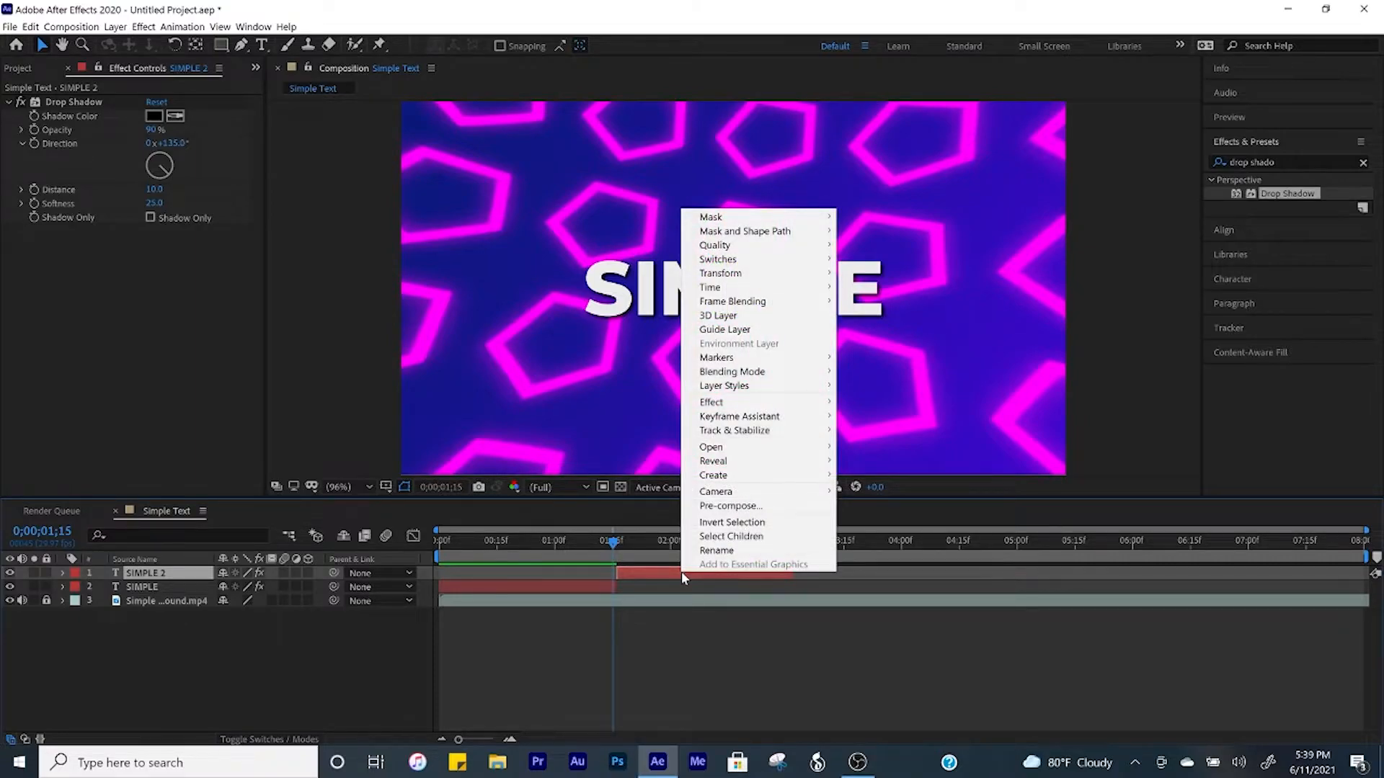
pyautogui.moveTo(742, 291)
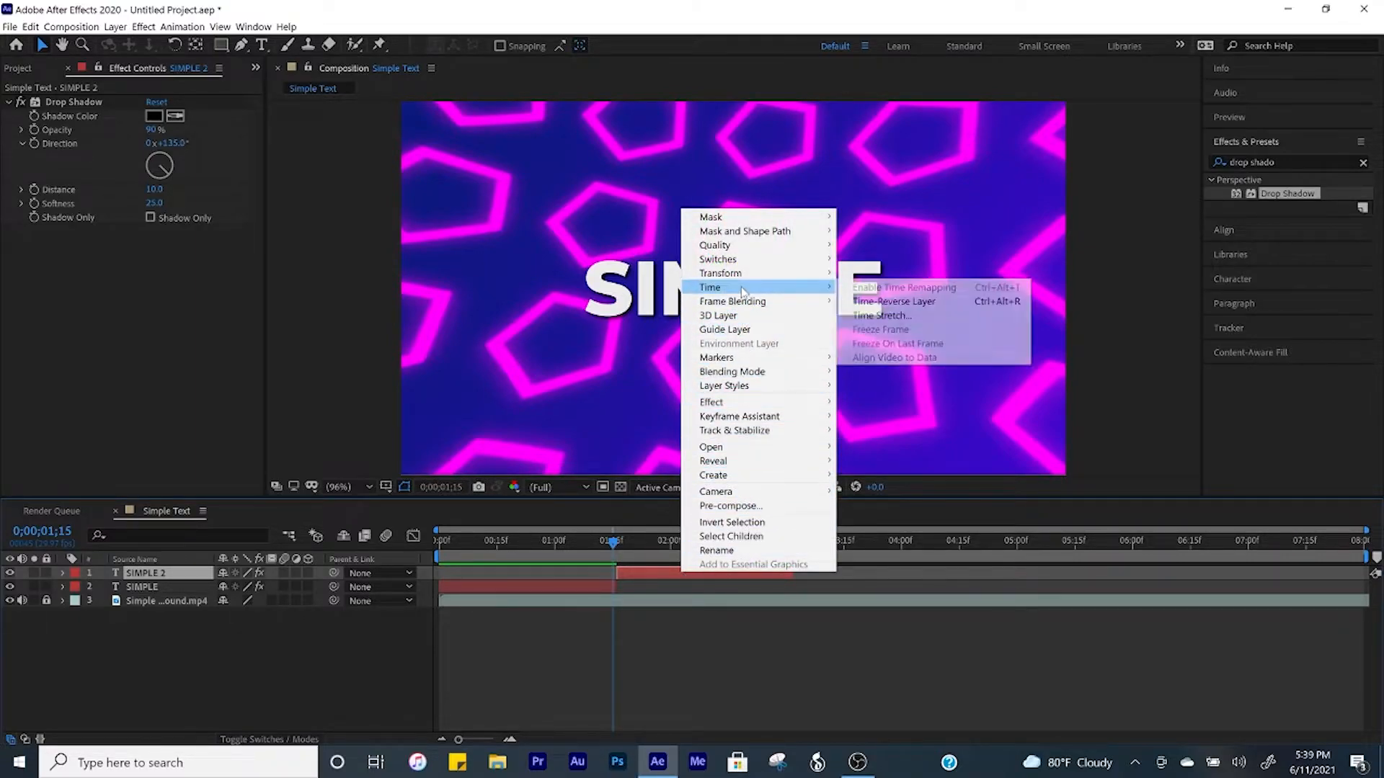
pyautogui.click(901, 301)
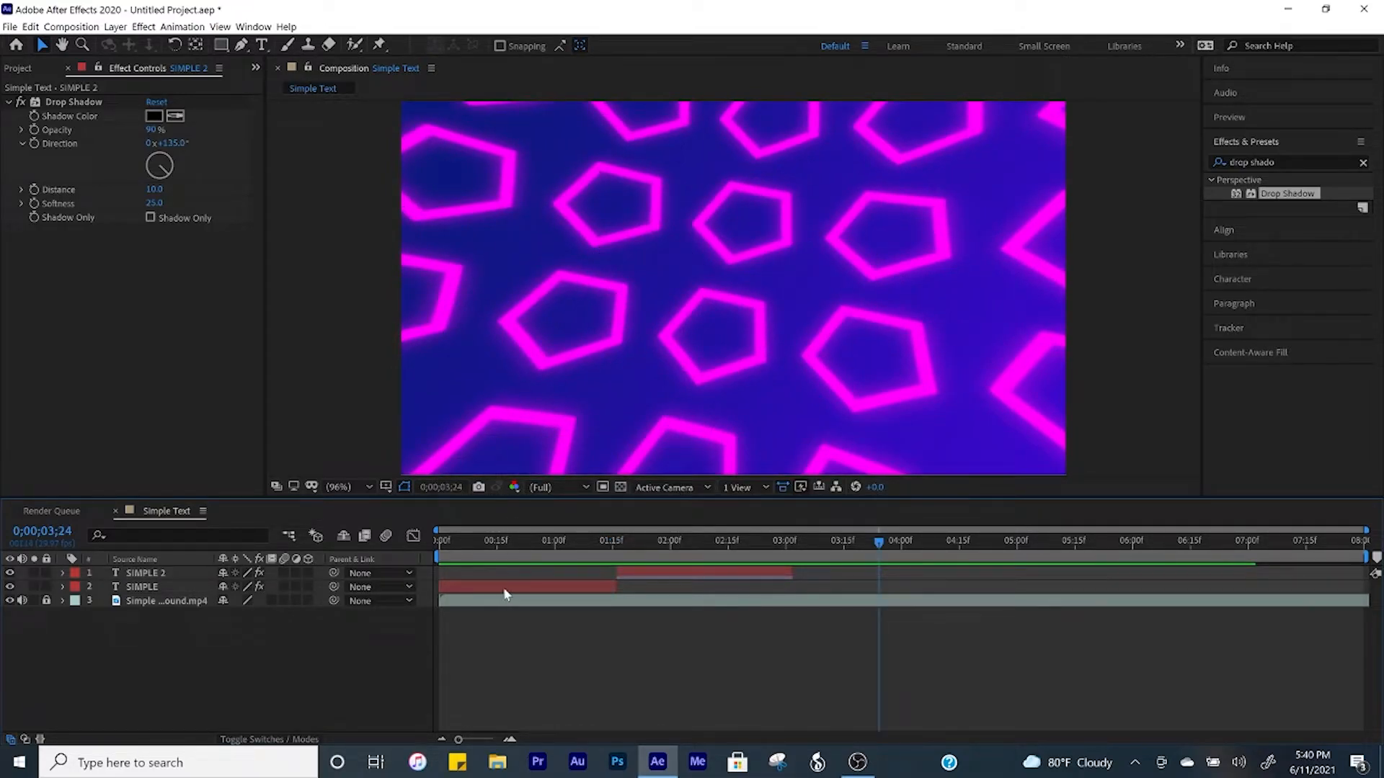
# - Pre-compose both SIMPLE text layers into a new composition named Simple, moving all attributes into it
pyautogui.click(503, 588)
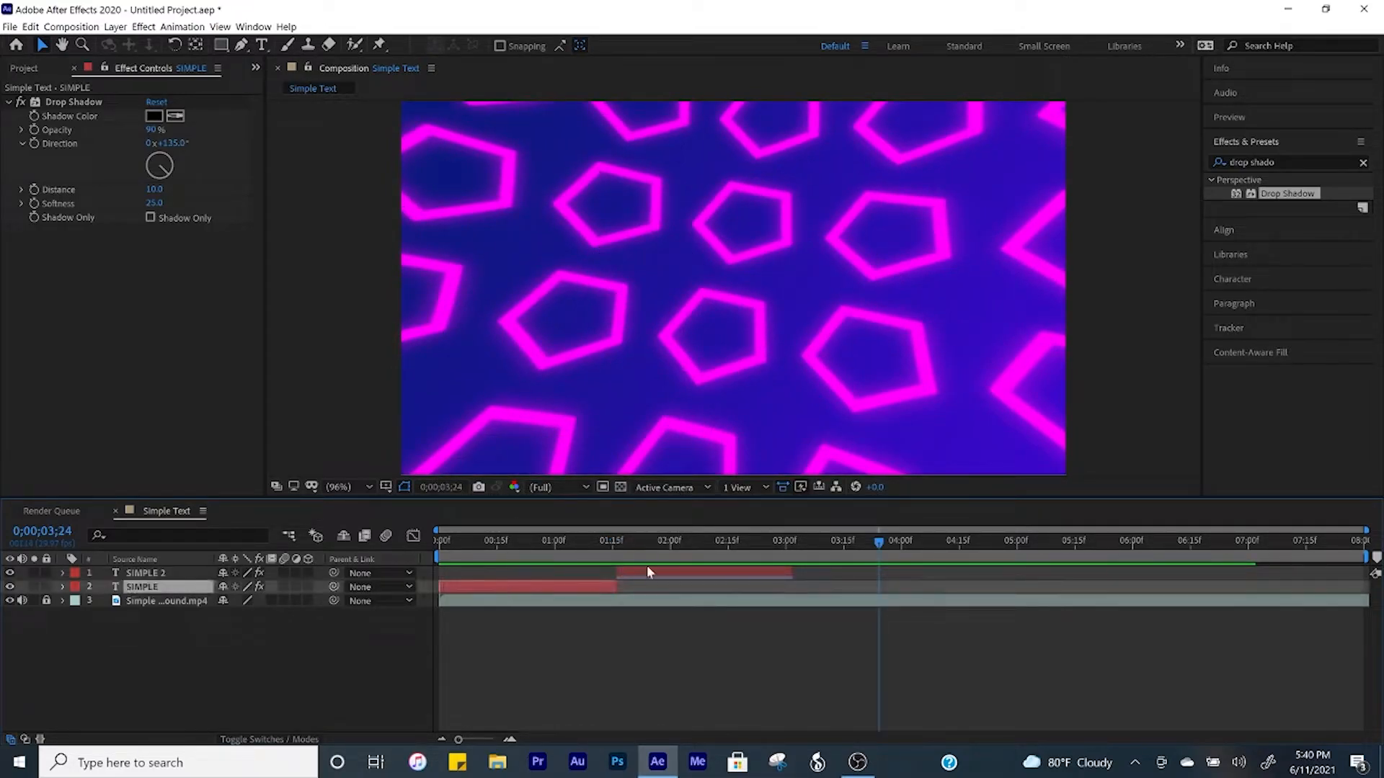
pyautogui.keyDown('shift'); pyautogui.click(647, 573); pyautogui.keyUp('shift')
pyautogui.hotkey('ctrl', 'shift', 'c')
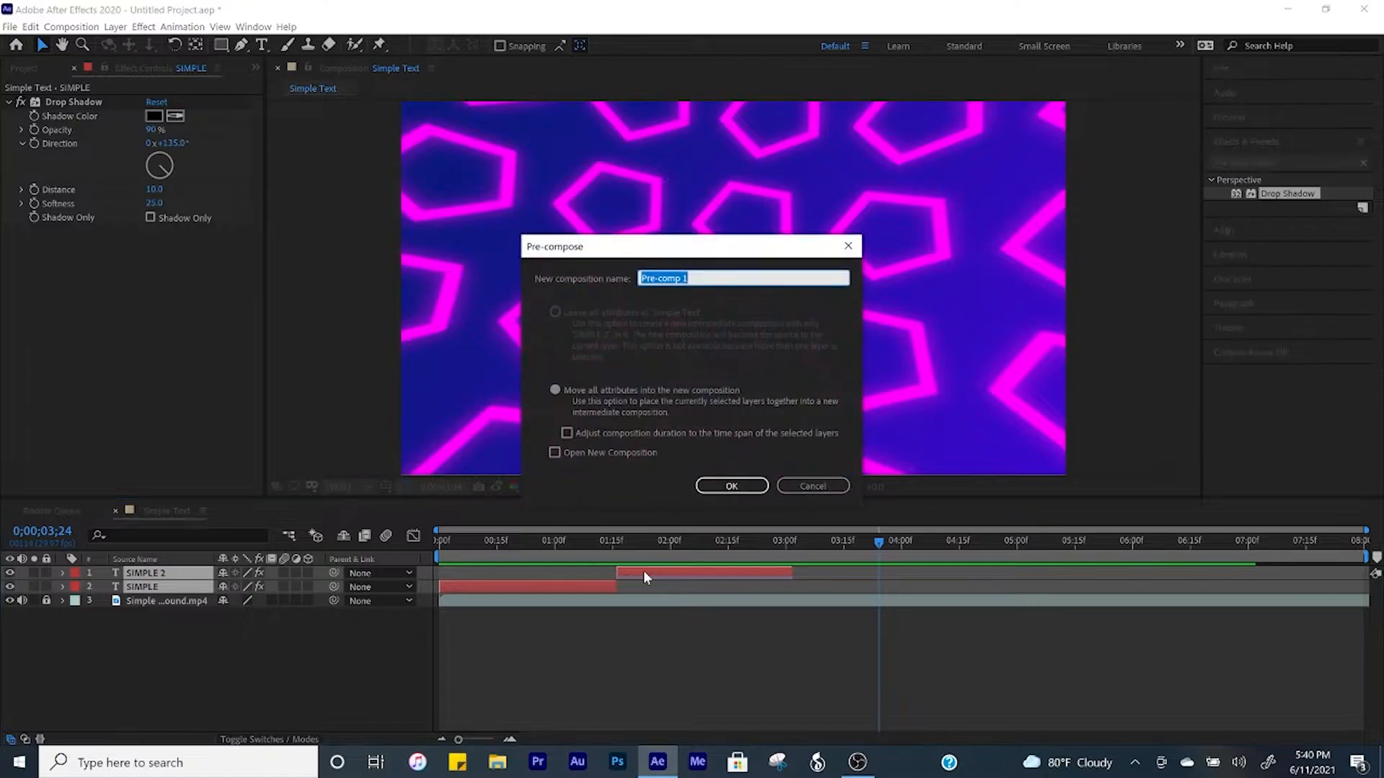
pyautogui.write('Simple')
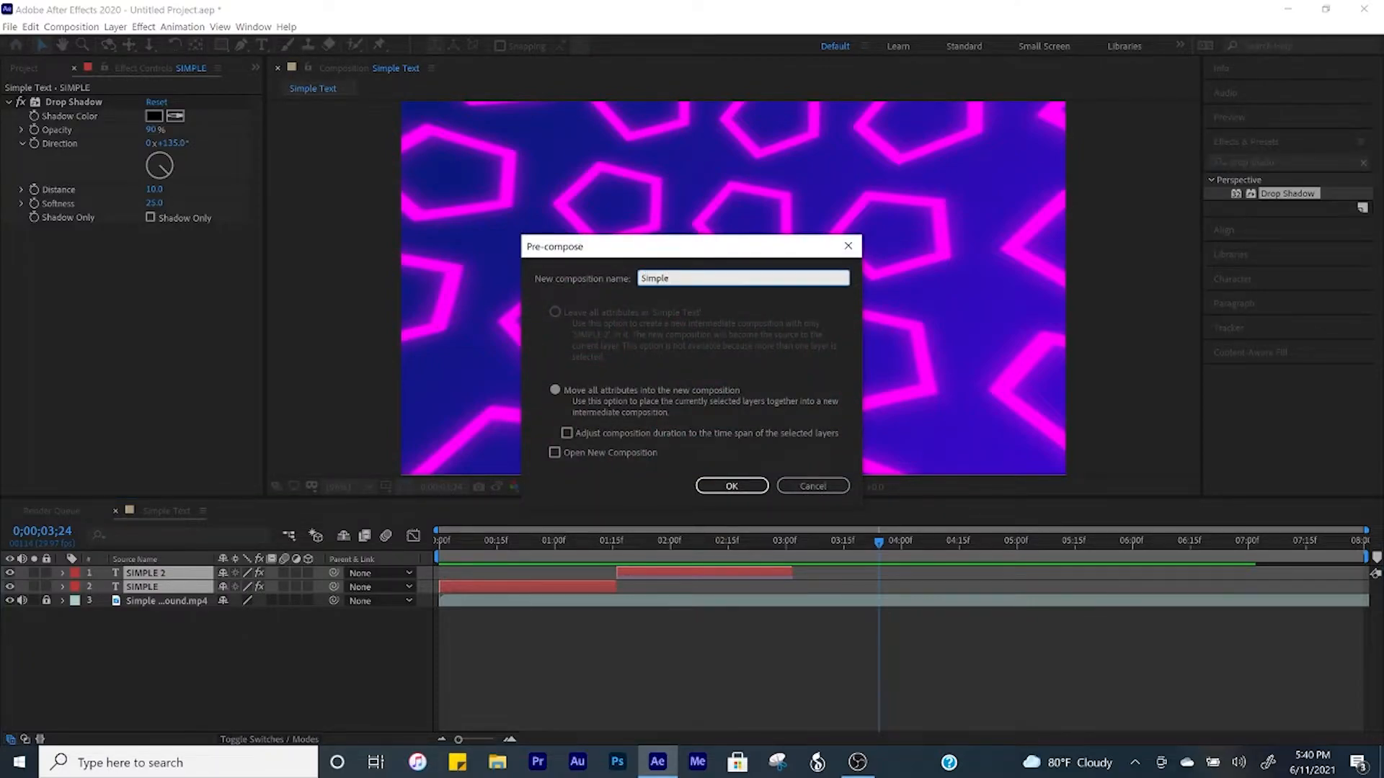
pyautogui.click(715, 486)
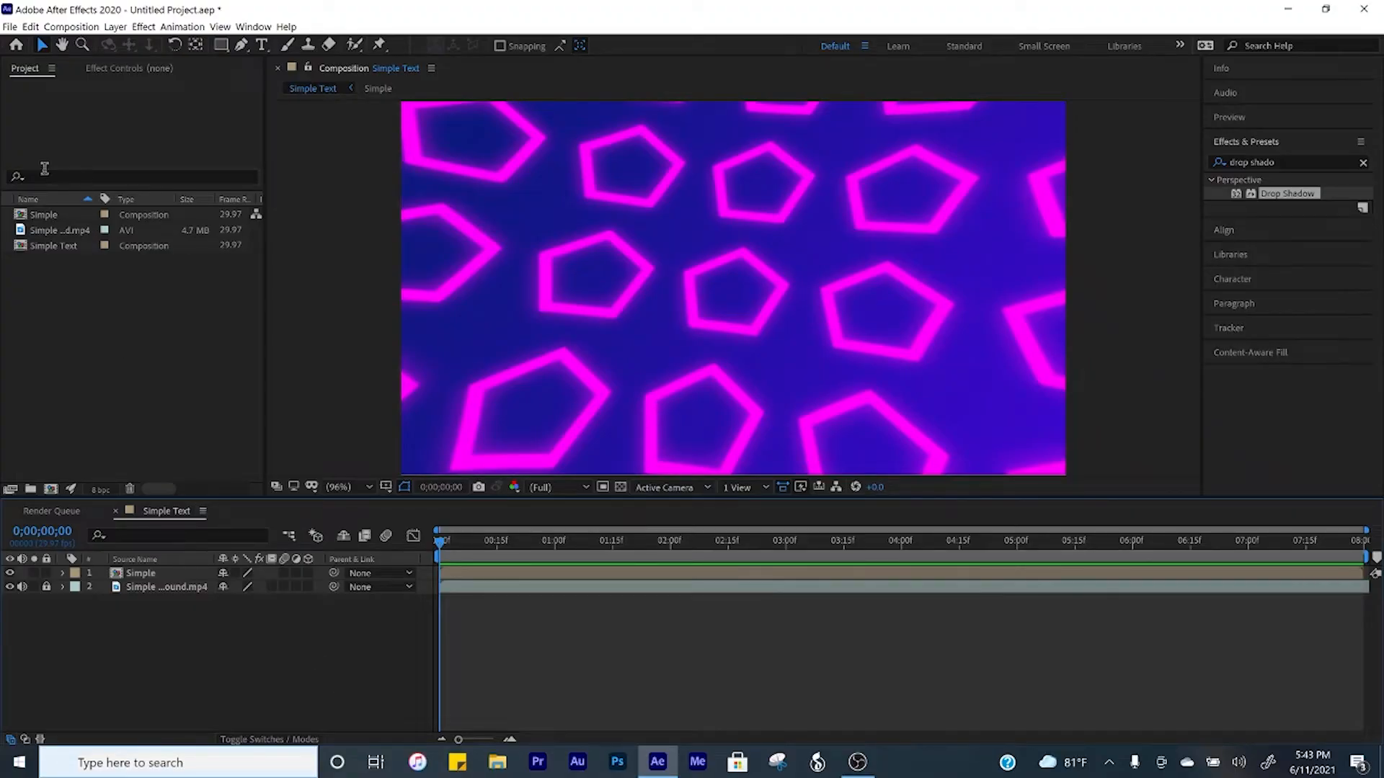
# - Create a new 1920 x 1080, 29.97 fps composition named Text Title with a duration of 0;00;08;00
pyautogui.rightClick(45, 318)
pyautogui.click(79, 327)
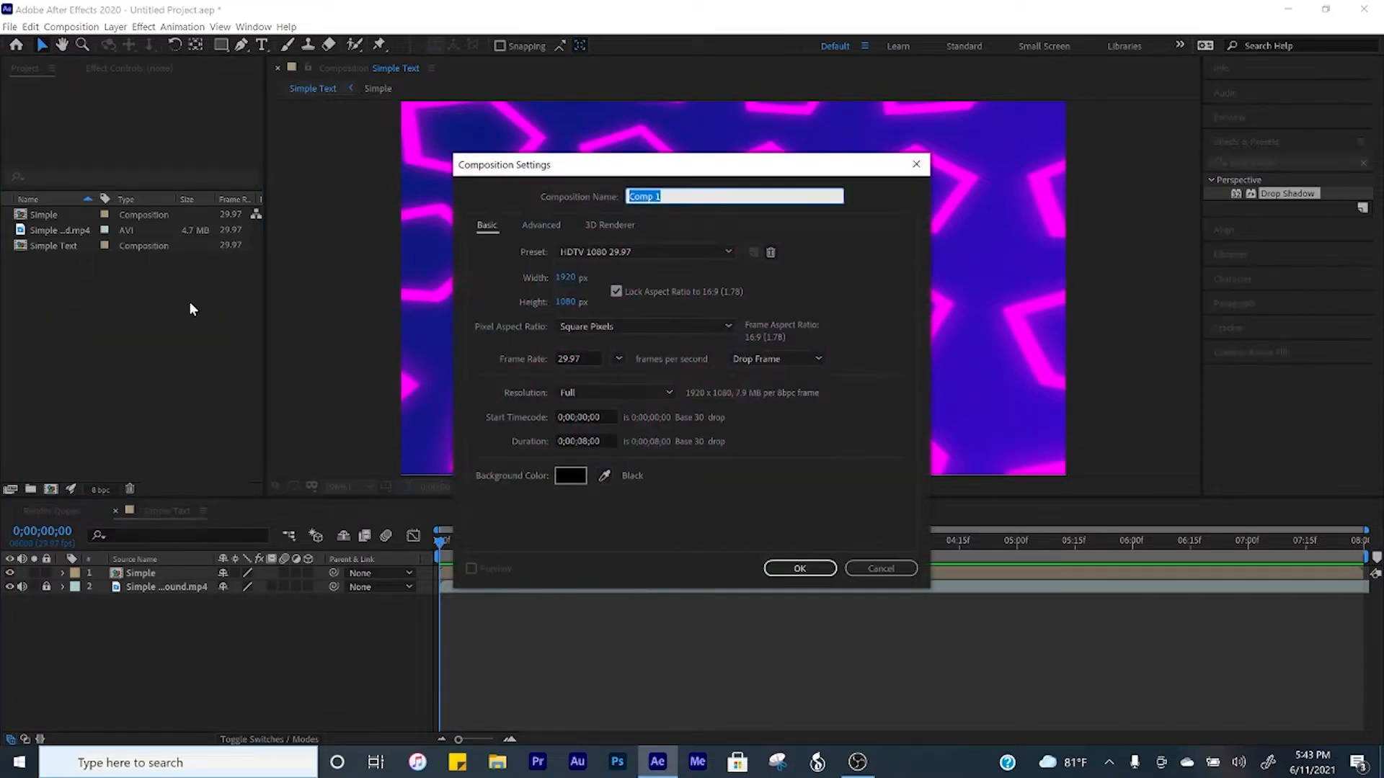
pyautogui.write('Text Title')
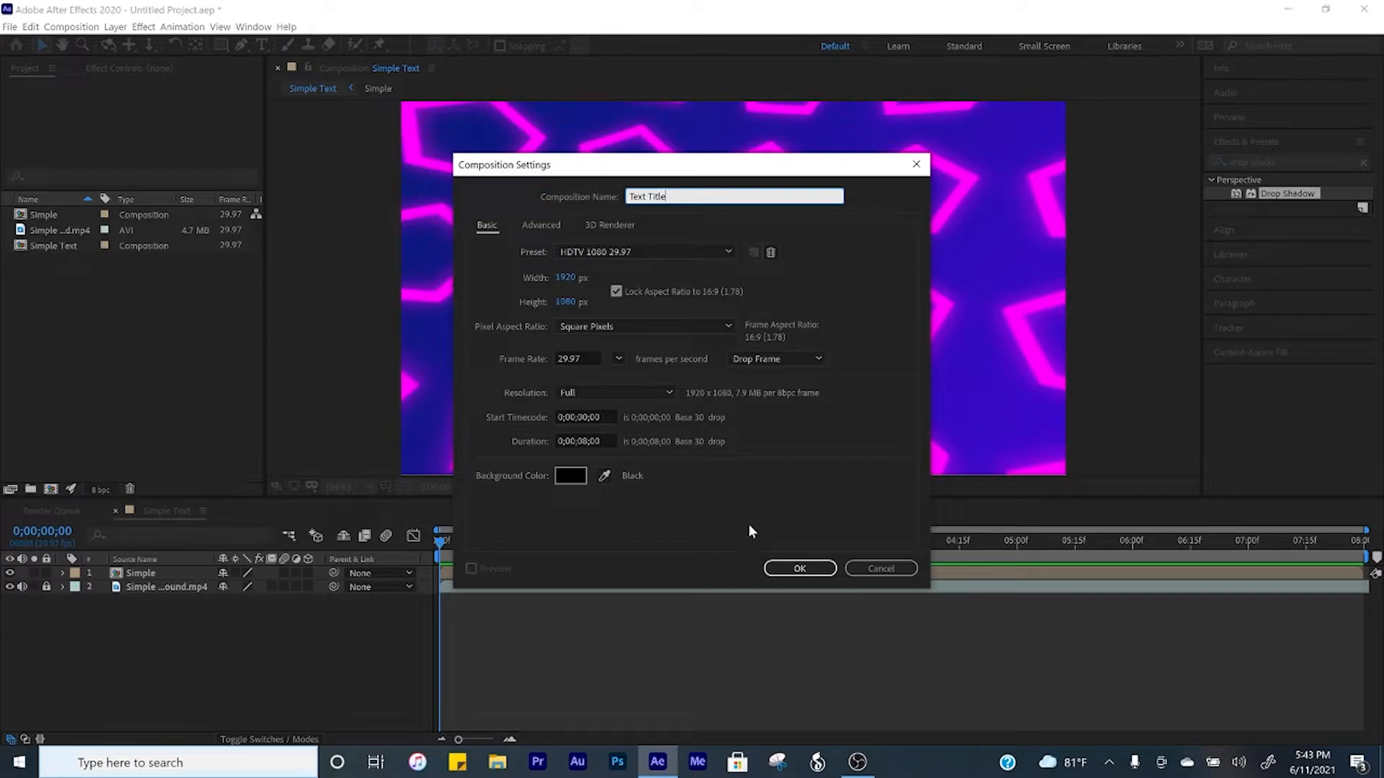
pyautogui.click(822, 566)
# - Import the Text Background video, add it to the Text Title composition and lock its layer
pyautogui.doubleClick(79, 342)
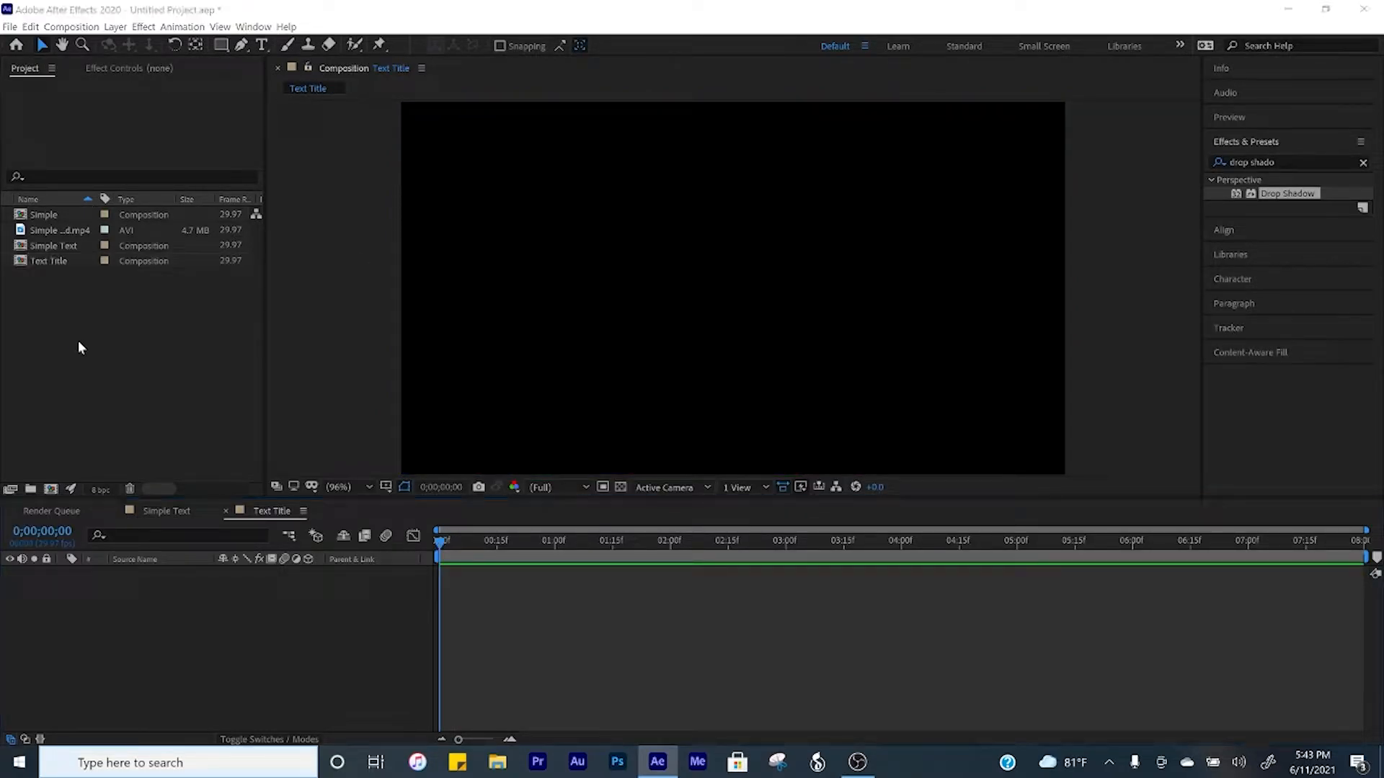
pyautogui.doubleClick(367, 175)
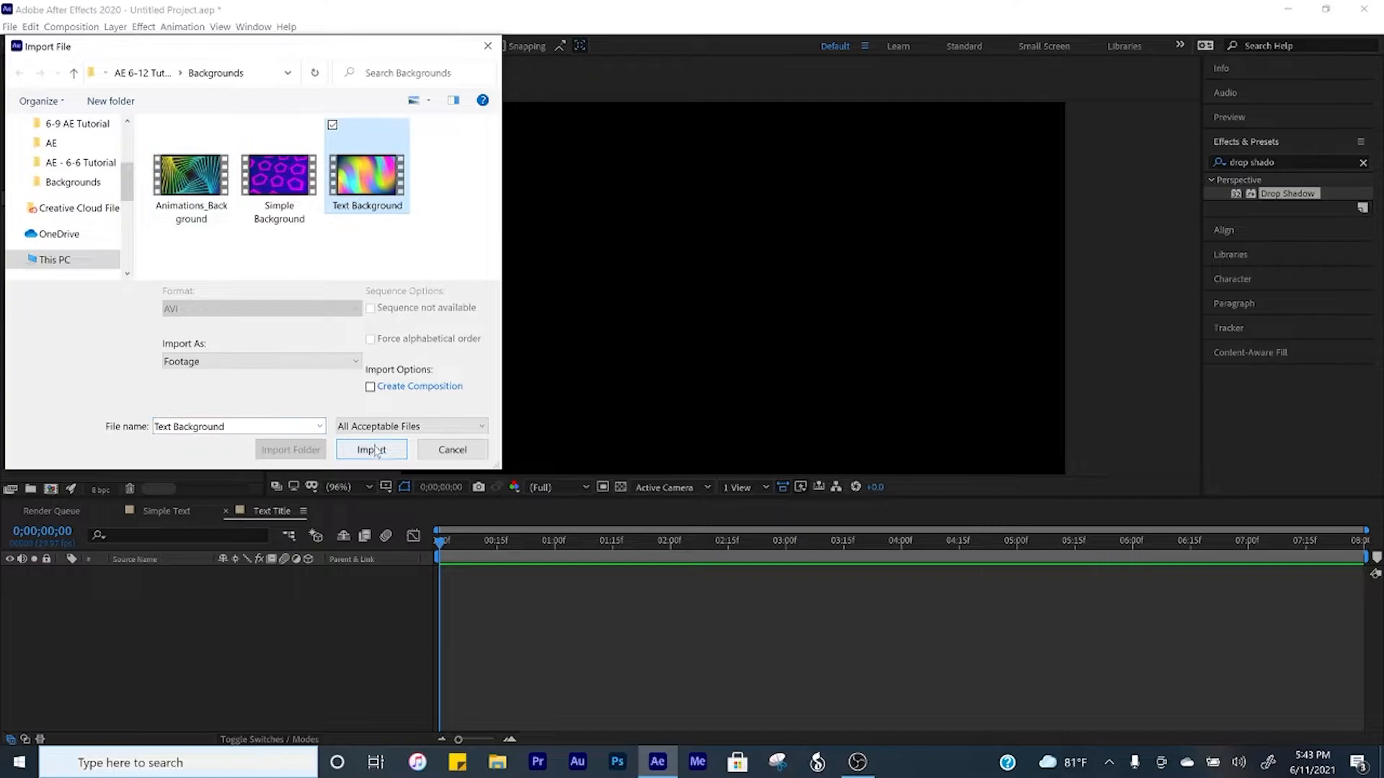
pyautogui.moveTo(54, 260); pyautogui.dragTo(88, 603)
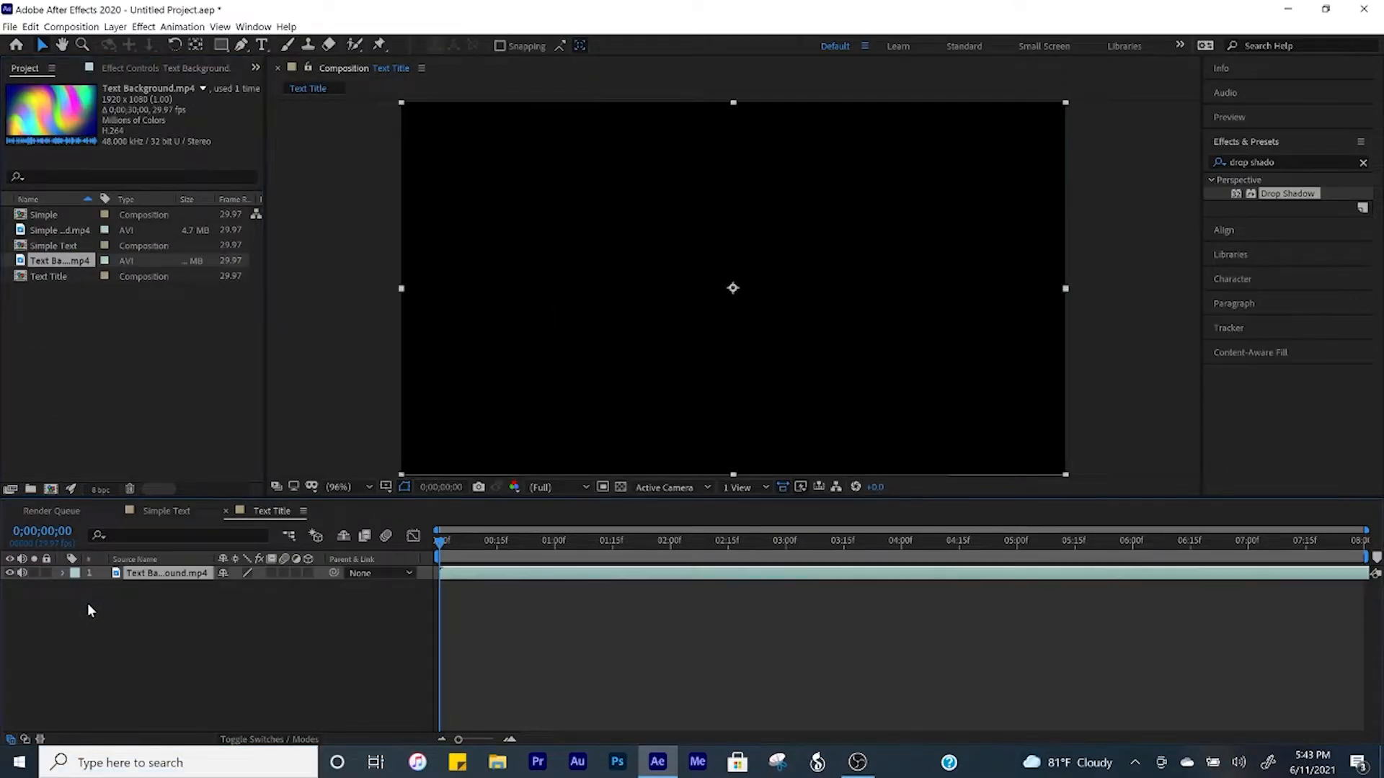
pyautogui.click(48, 573)
# - Add a white text layer reading TEXT over the colourful background in Montserrat Bold at 220 px
pyautogui.hotkey('ctrl', '6')
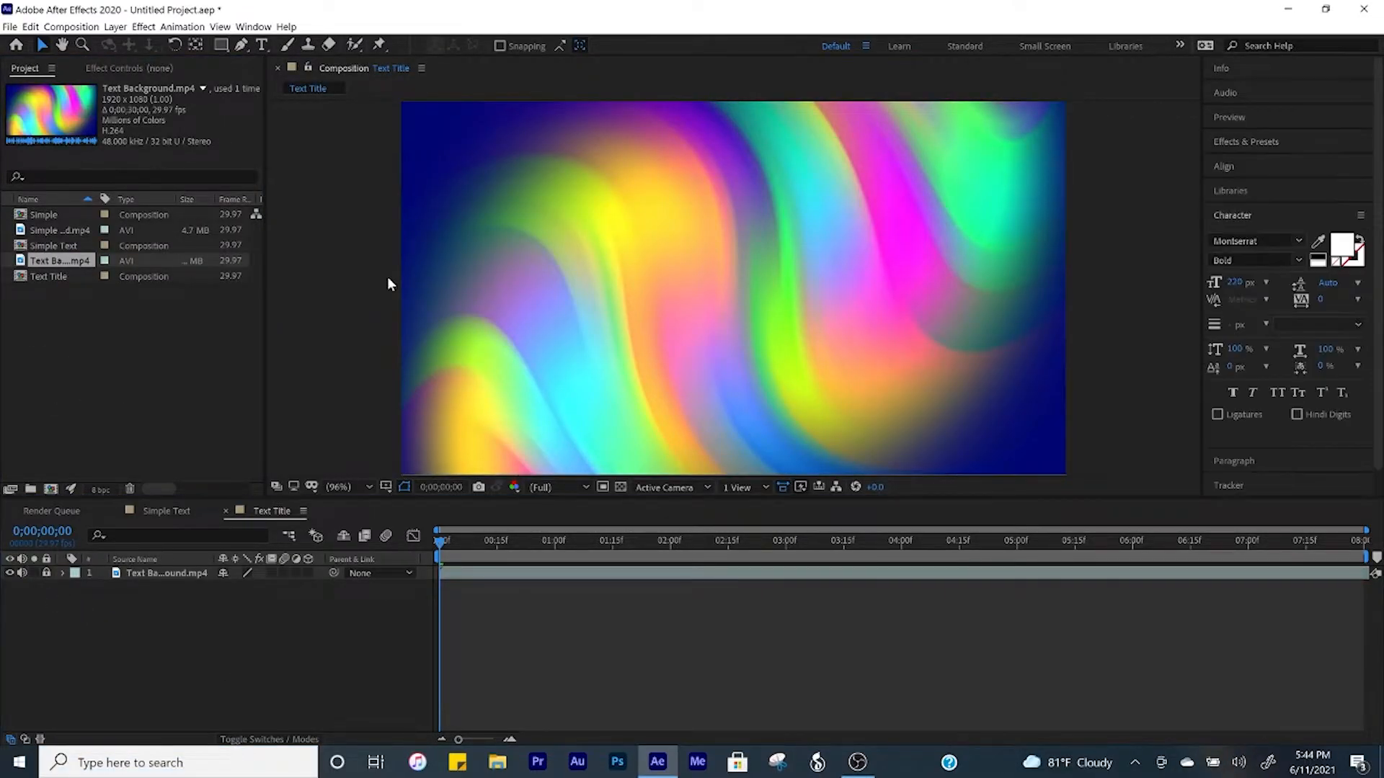
pyautogui.click(261, 44)
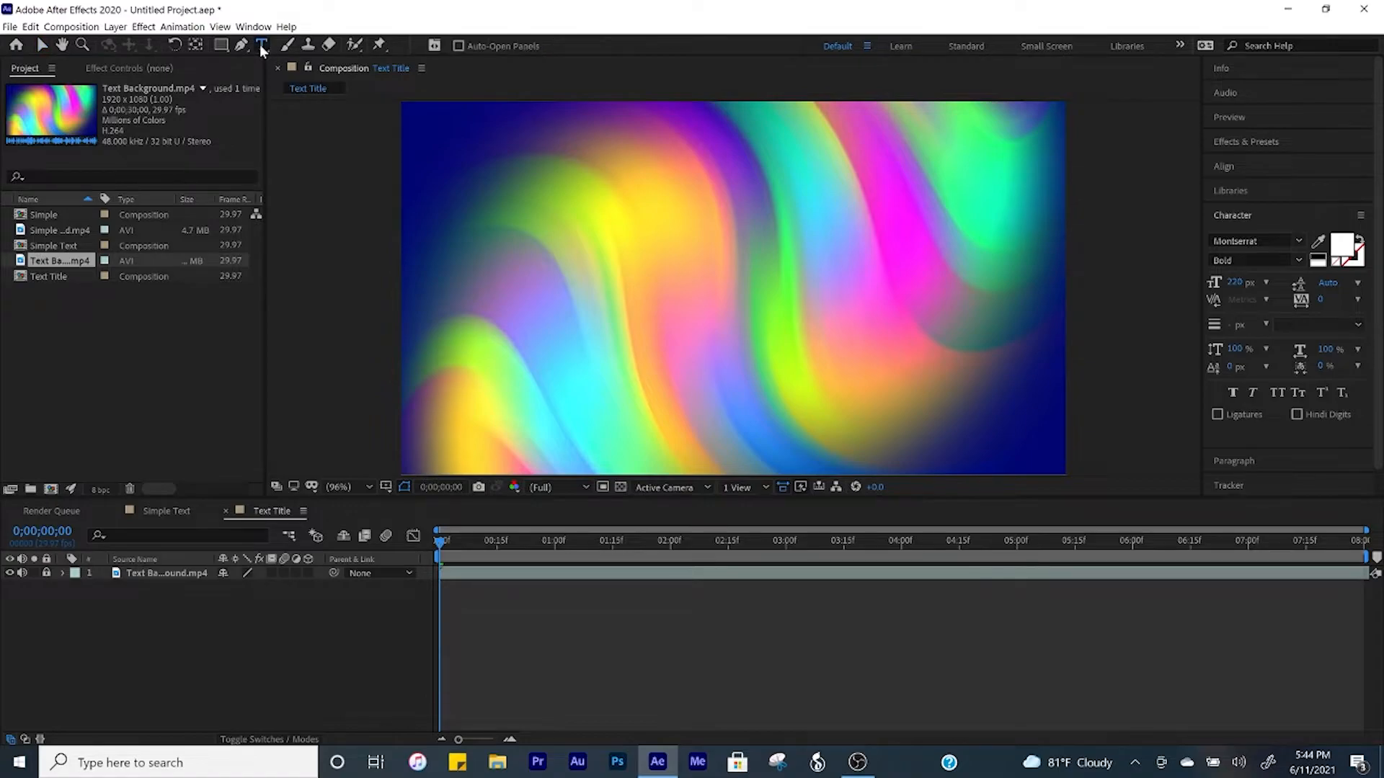
pyautogui.click(534, 267)
pyautogui.write('TEXT')
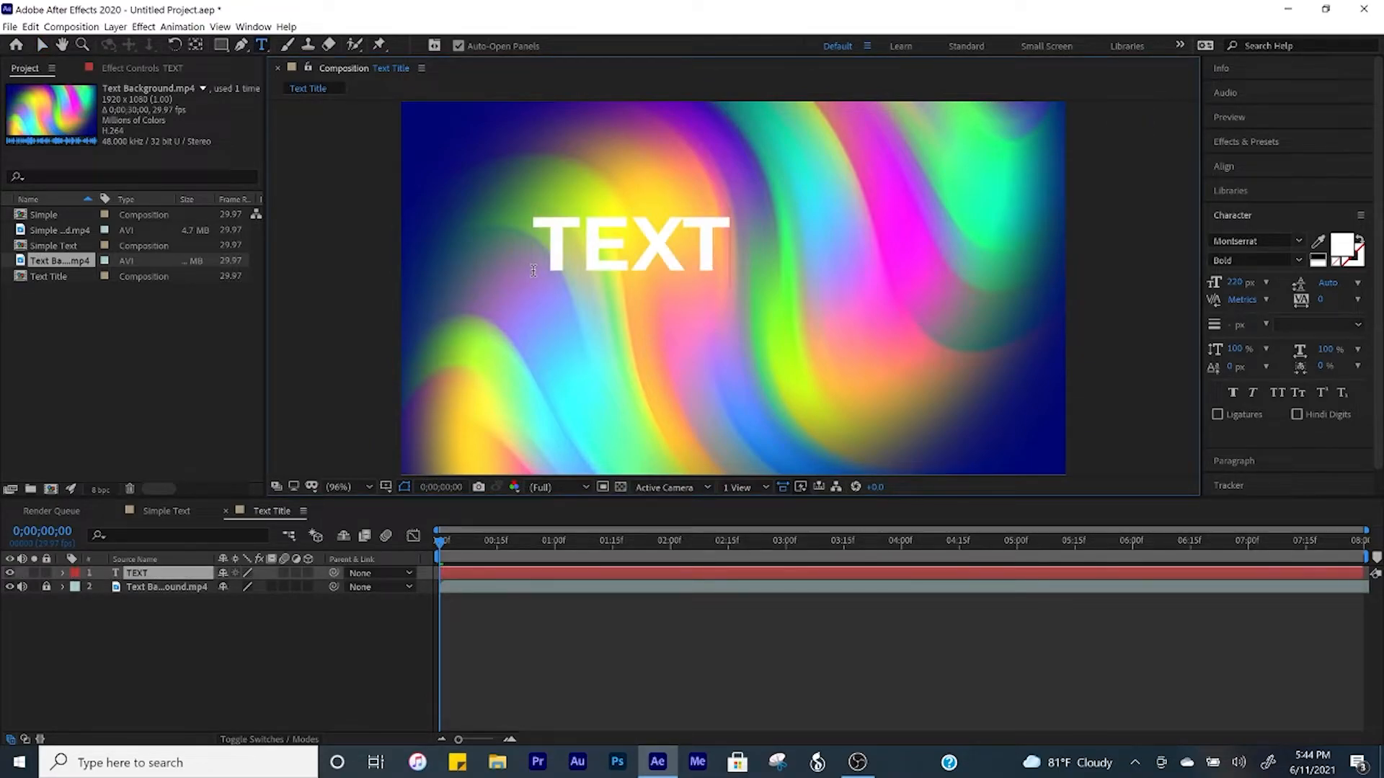
pyautogui.press('KP_Enter')
# - Set the paragraph alignment of the TEXT layer to centred
pyautogui.scroll(-1, 1297, 294)
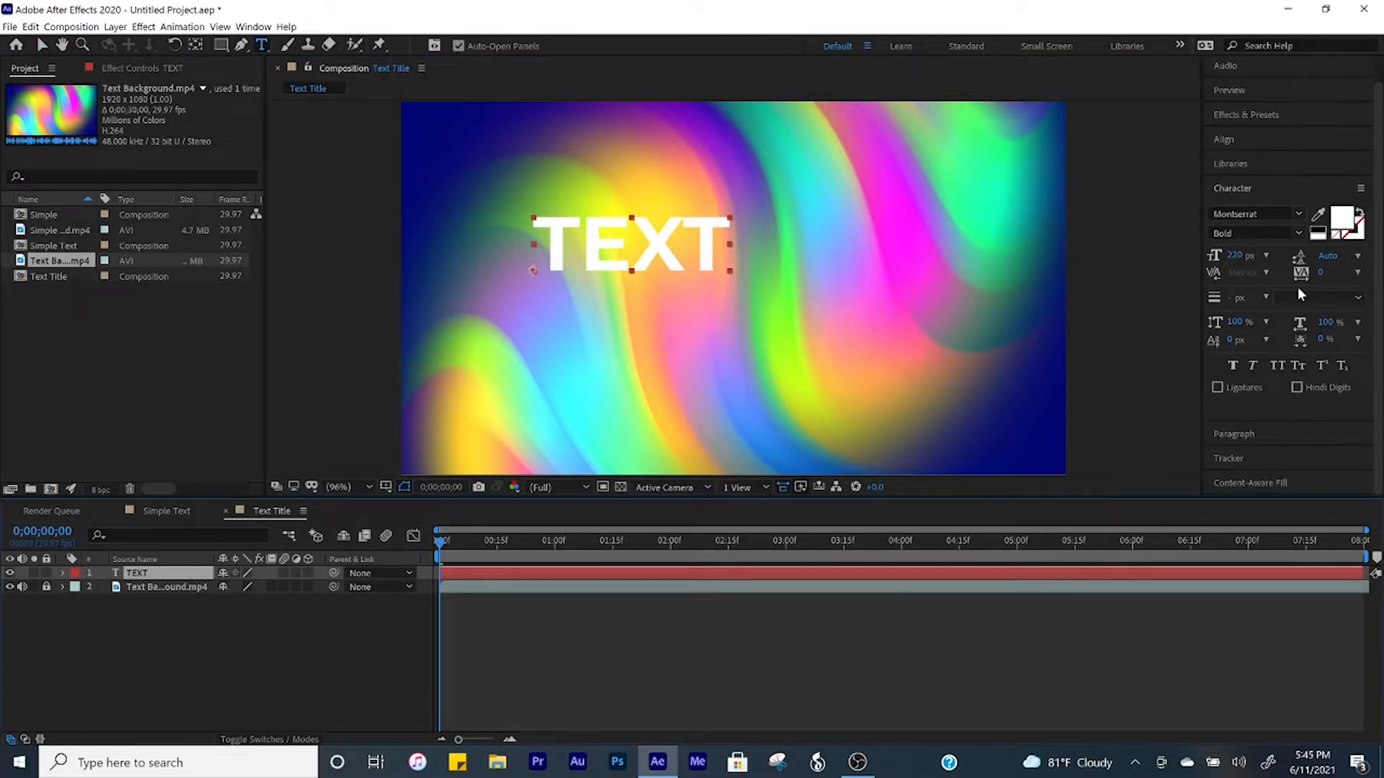
pyautogui.click(1275, 434)
pyautogui.click(1237, 263)
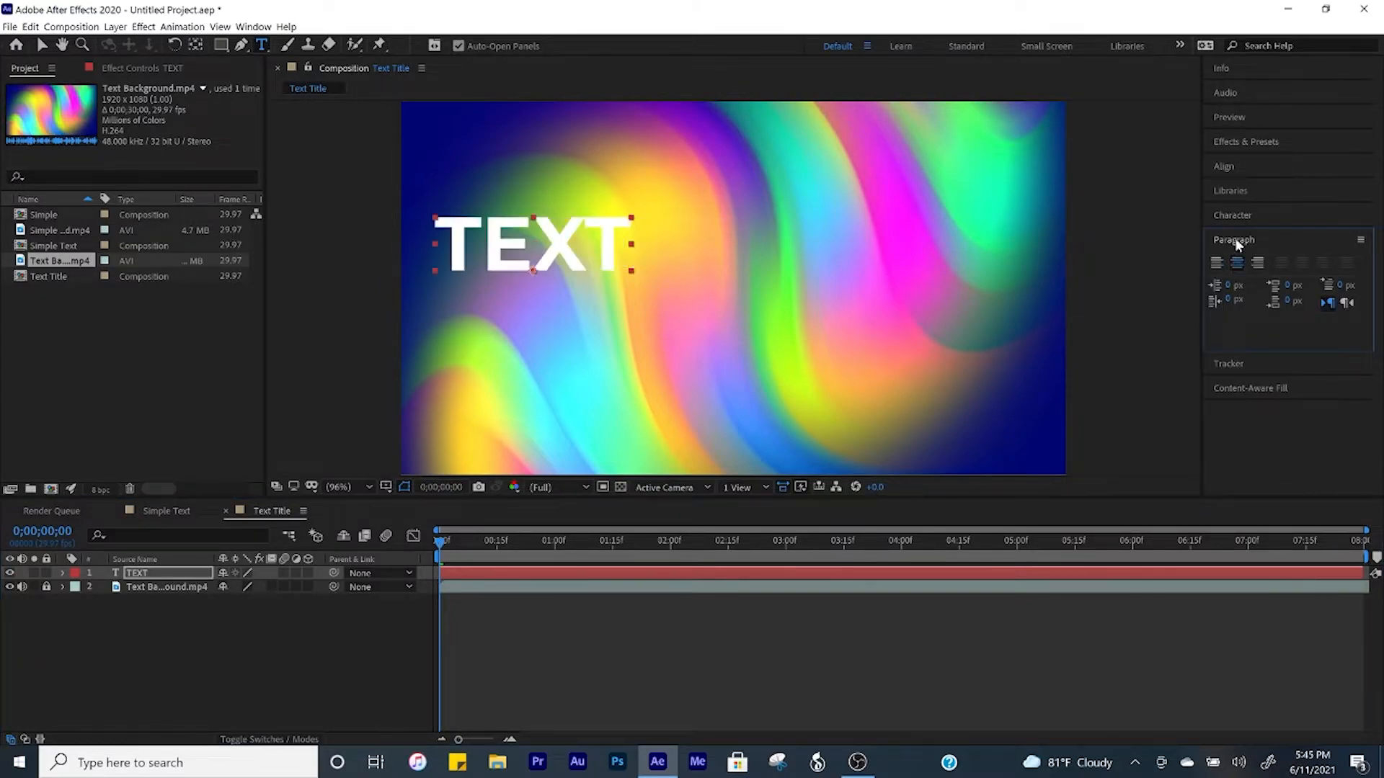
# - Centre the TEXT layer horizontally and vertically in the composition and move its anchor point to the middle of the word
pyautogui.click(1247, 167)
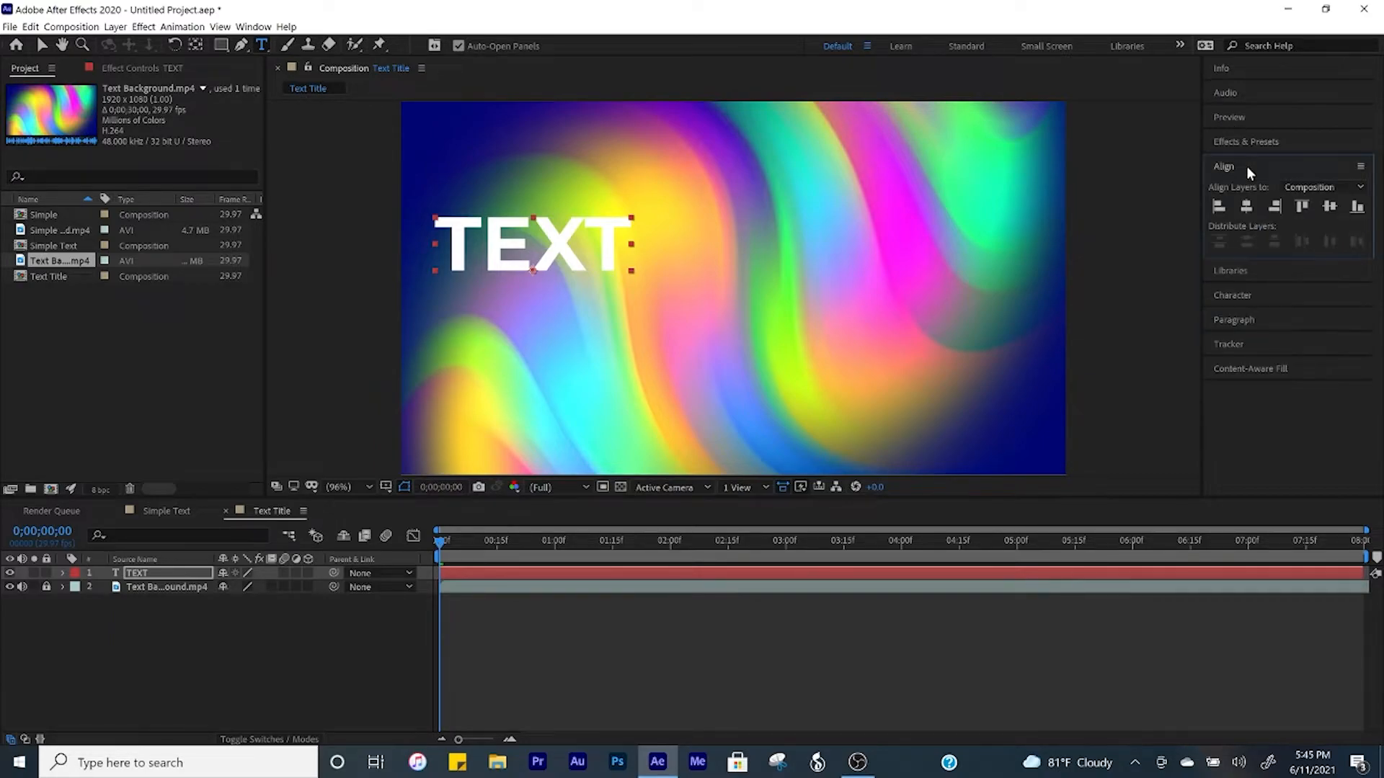
pyautogui.click(1246, 209)
pyautogui.click(1328, 207)
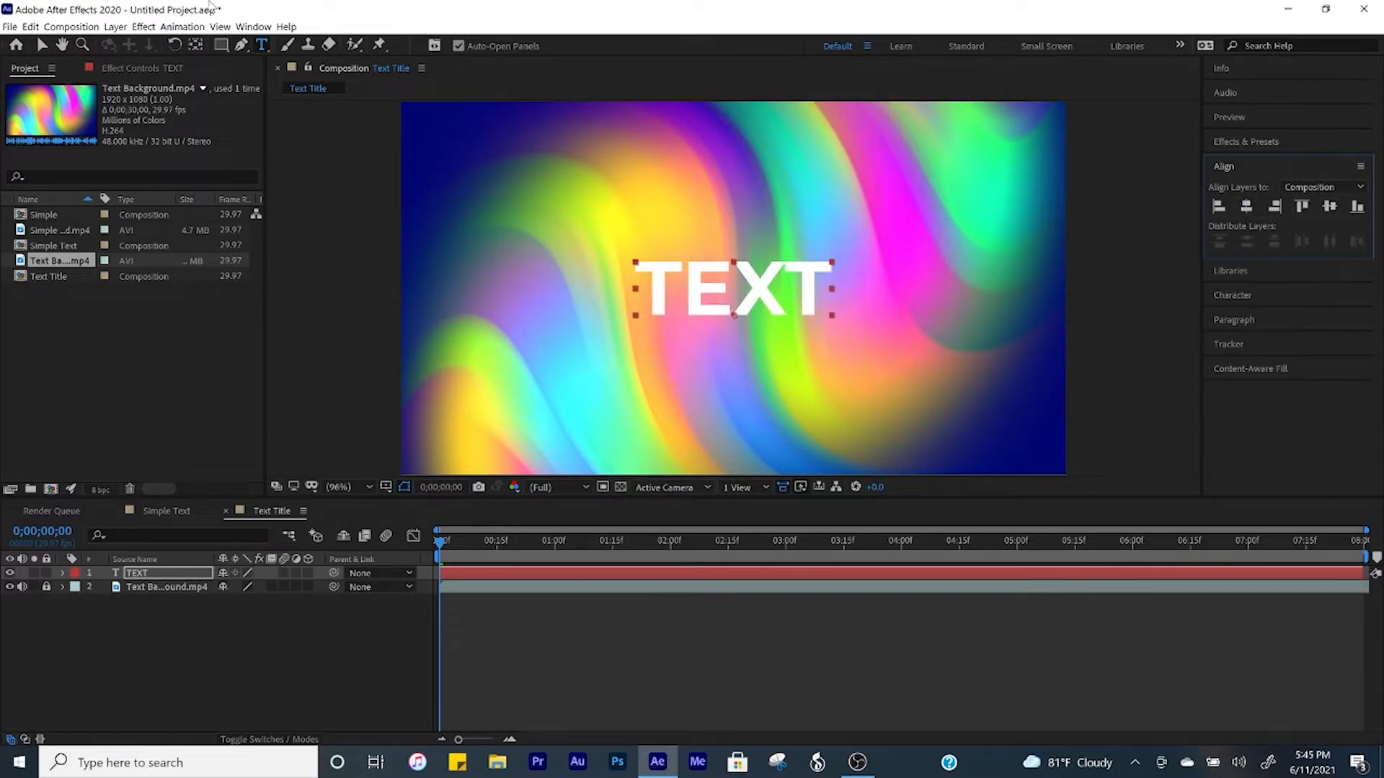
pyautogui.click(196, 52)
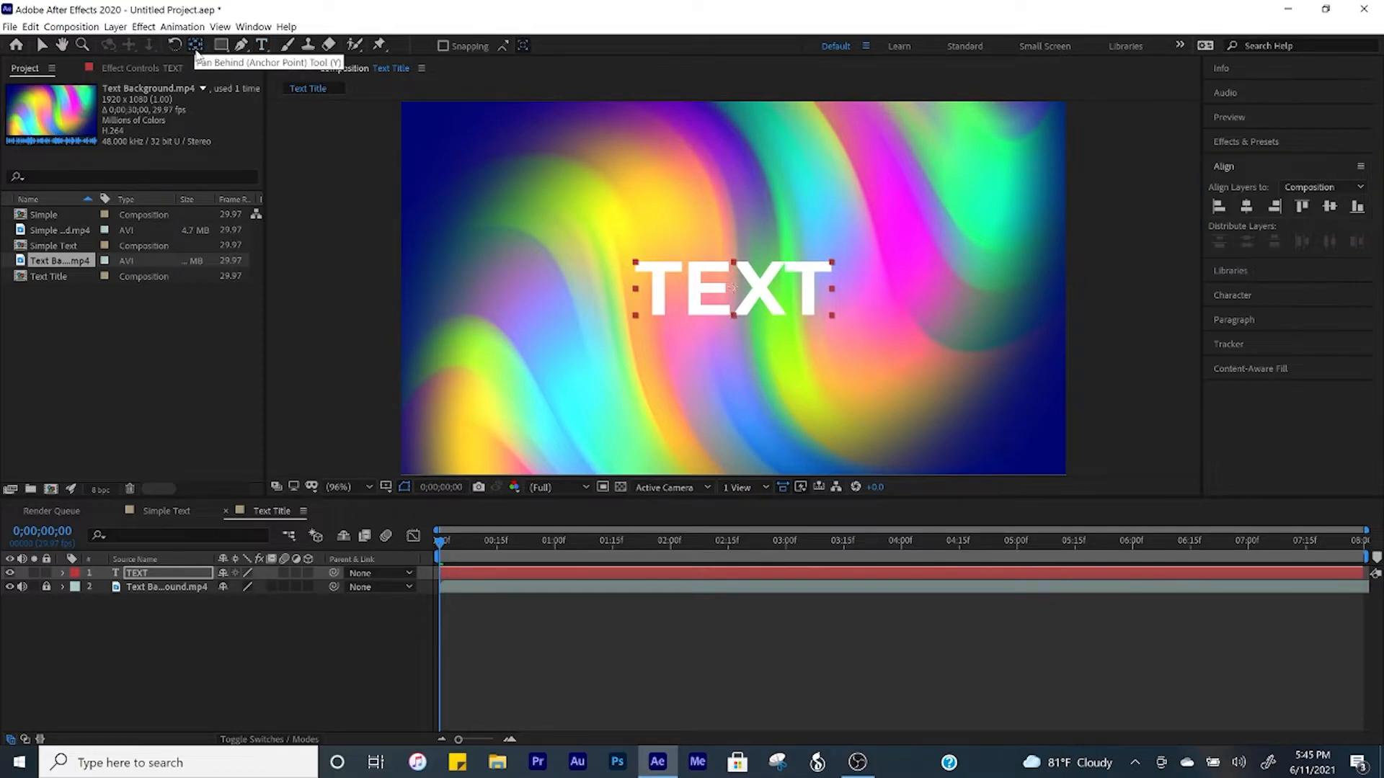
pyautogui.click(180, 667)
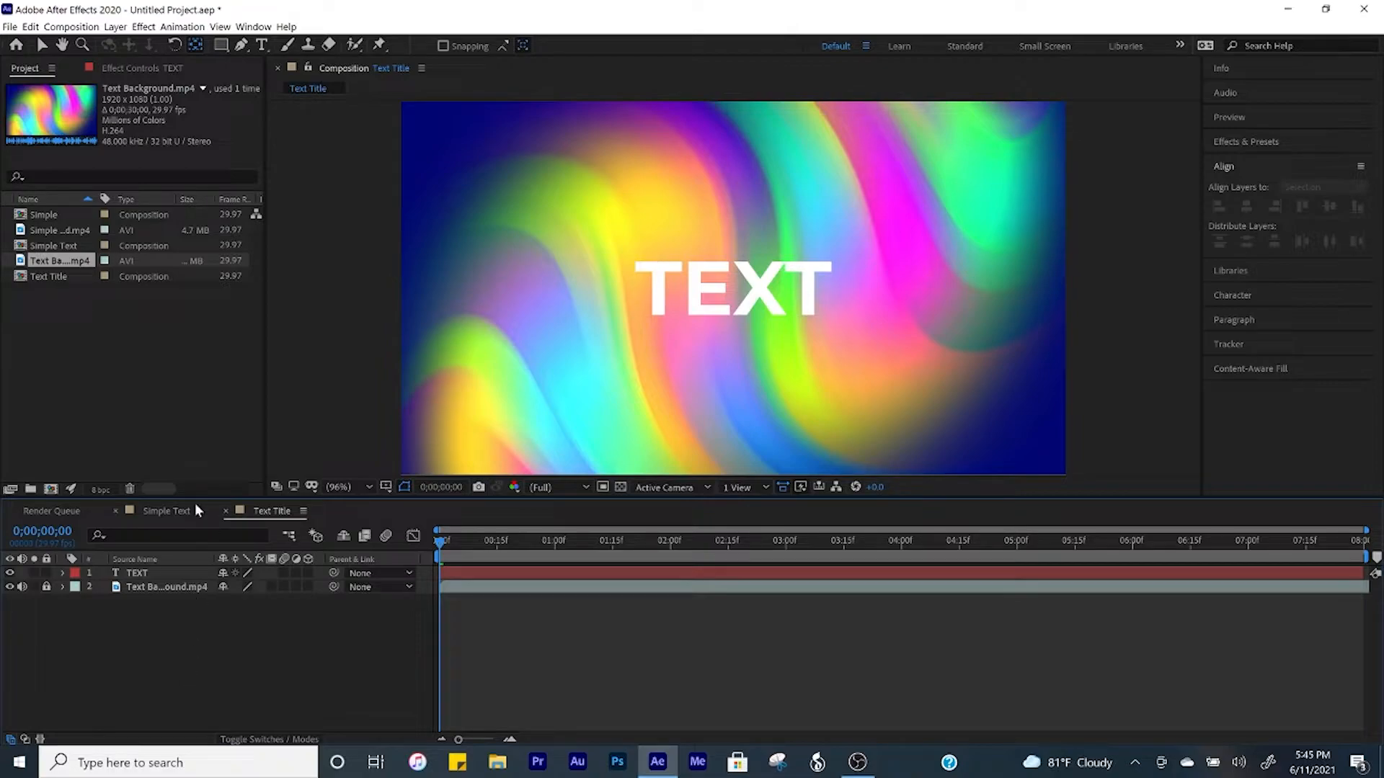
# - Copy the Drop Shadow effect from the original SIMPLE text layer inside the Simple pre-composition
pyautogui.click(175, 509)
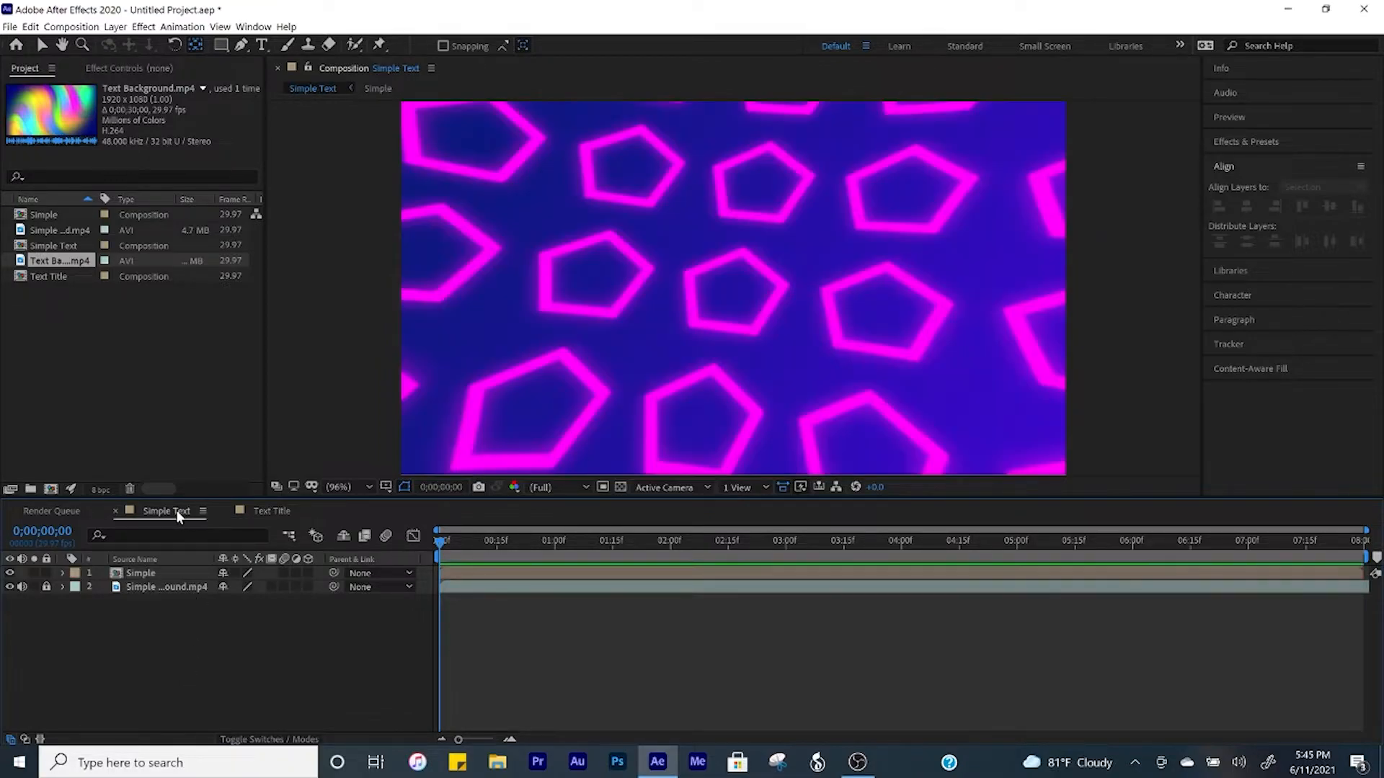
pyautogui.doubleClick(506, 576)
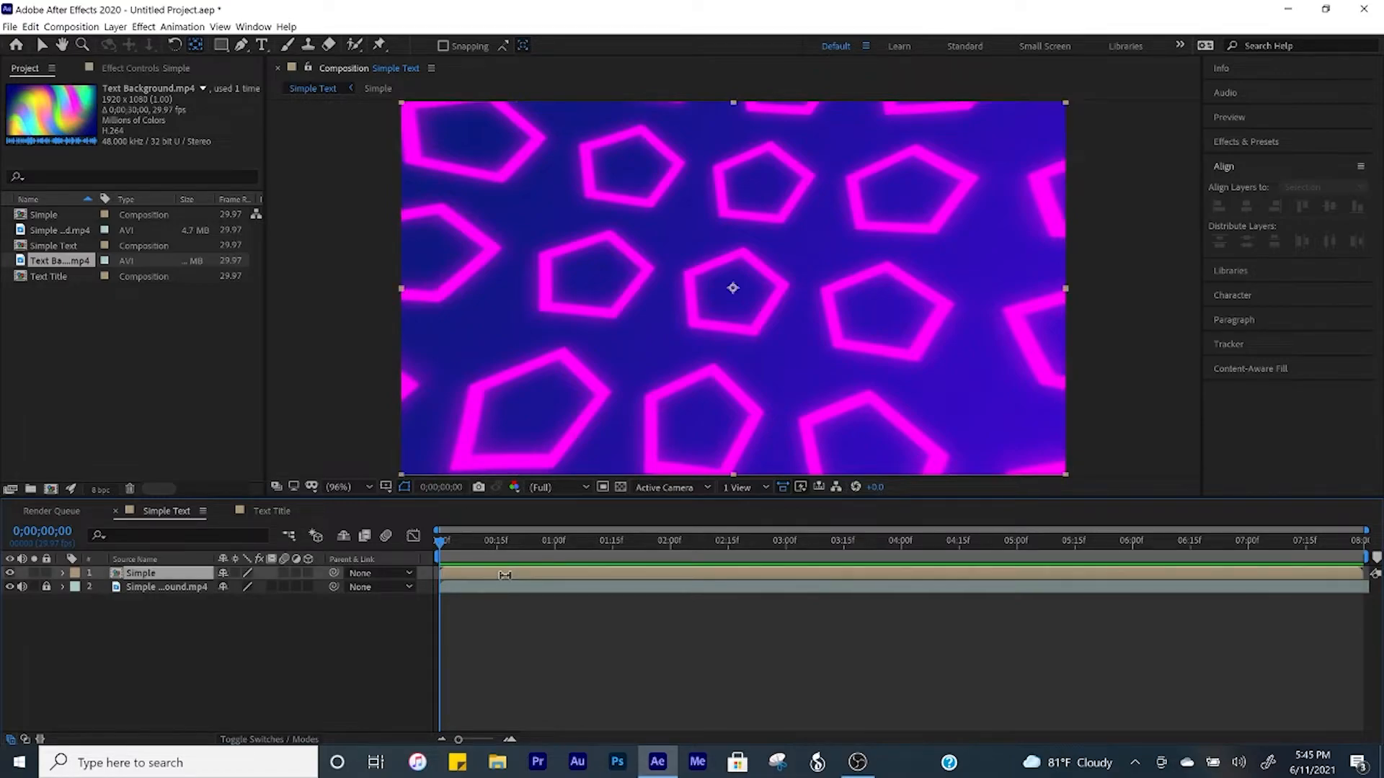
pyautogui.hotkey('ctrl', 't')
pyautogui.click(516, 587)
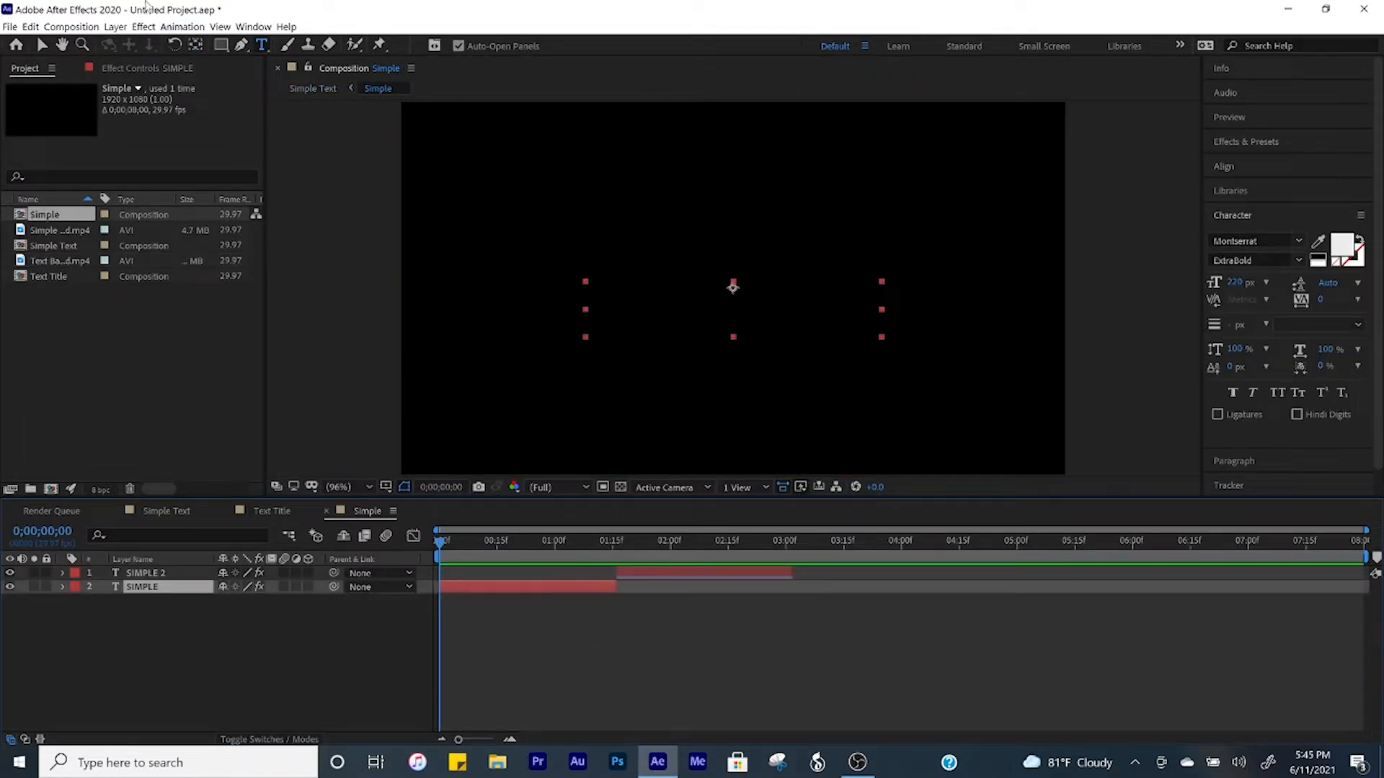
pyautogui.click(135, 69)
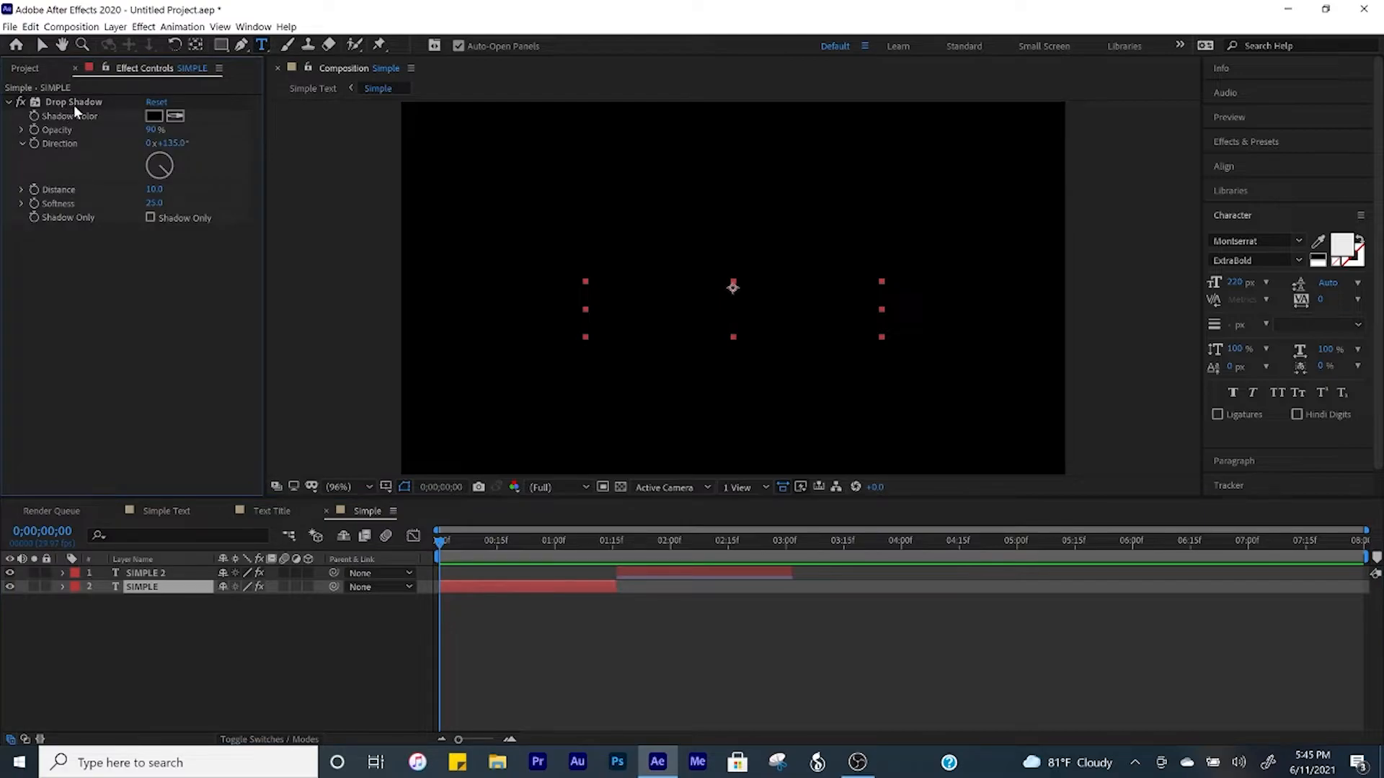
pyautogui.rightClick(74, 102)
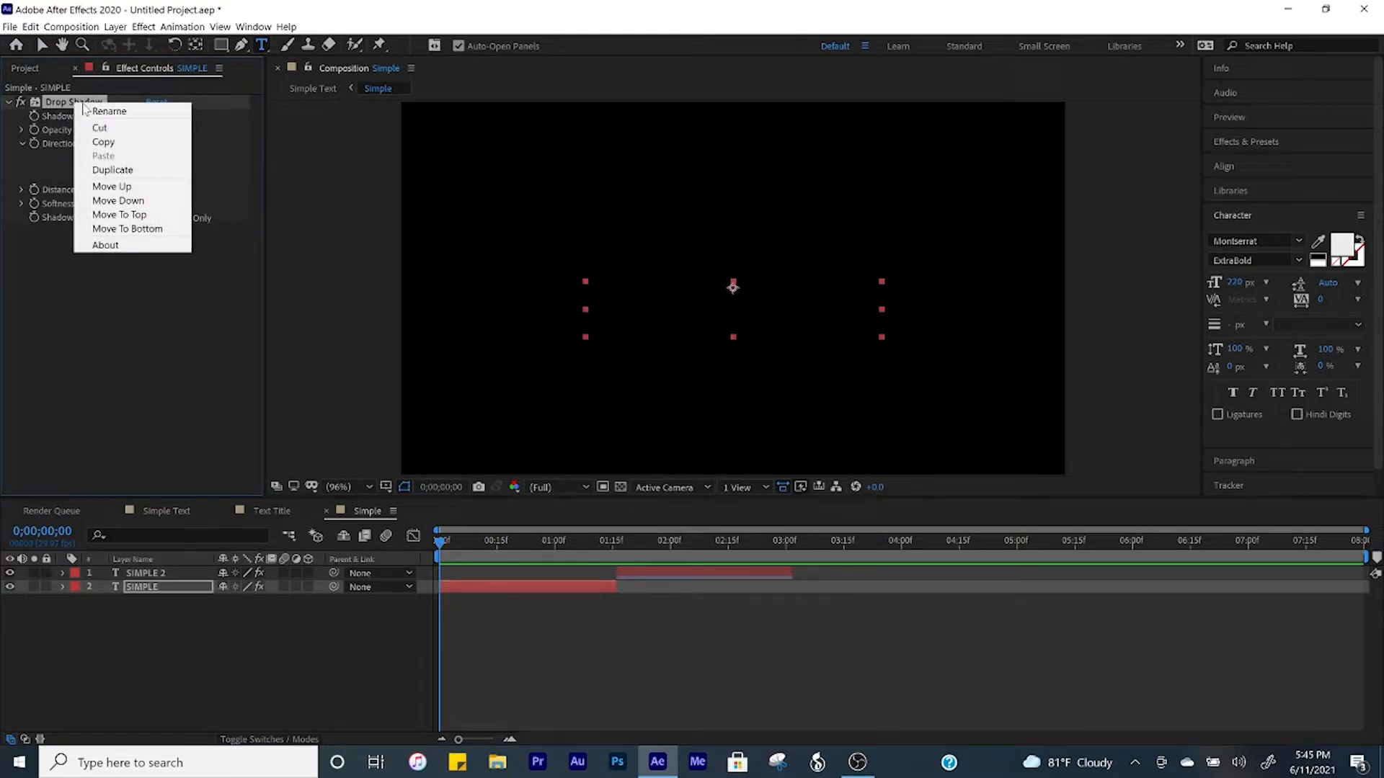
pyautogui.click(103, 141)
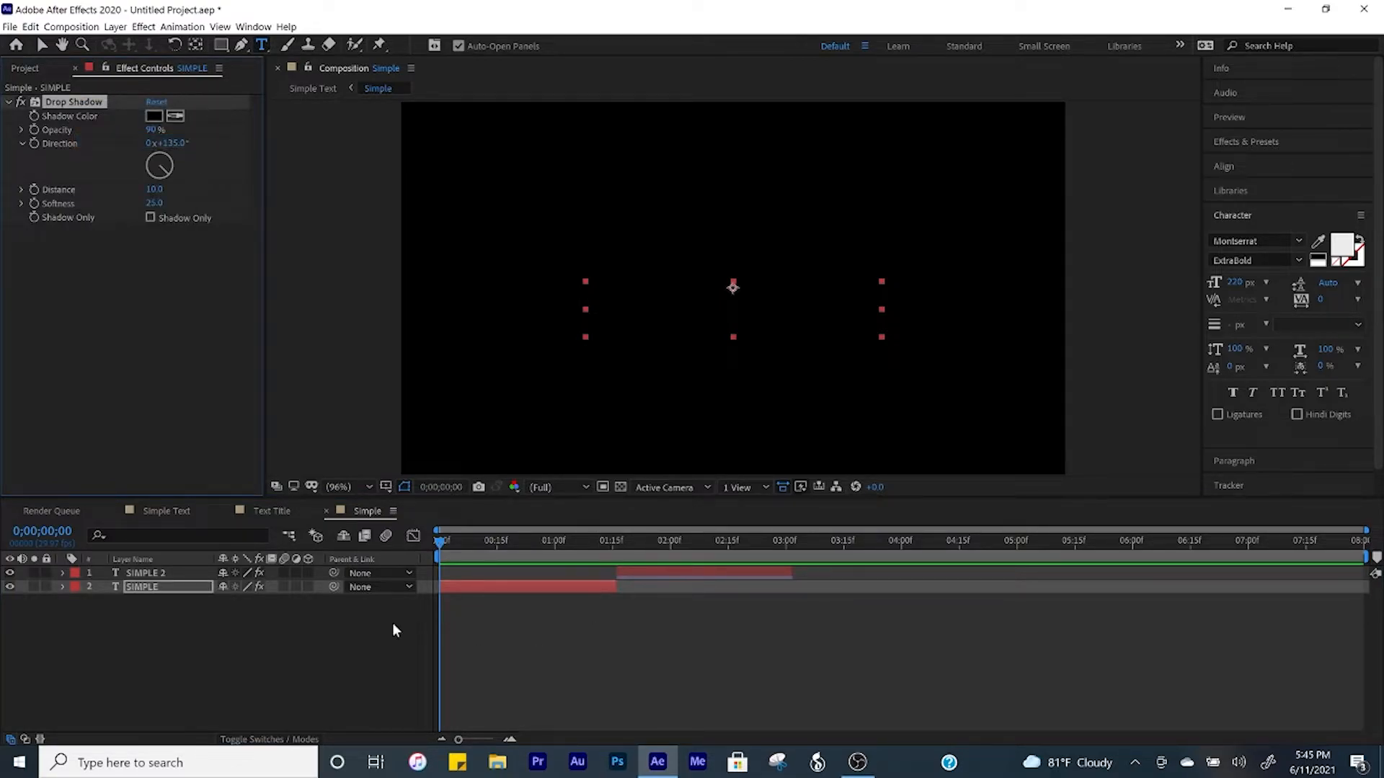
# - Paste the copied Drop Shadow effect onto the TEXT layer in the Text Title composition
pyautogui.click(283, 513)
pyautogui.click(527, 574)
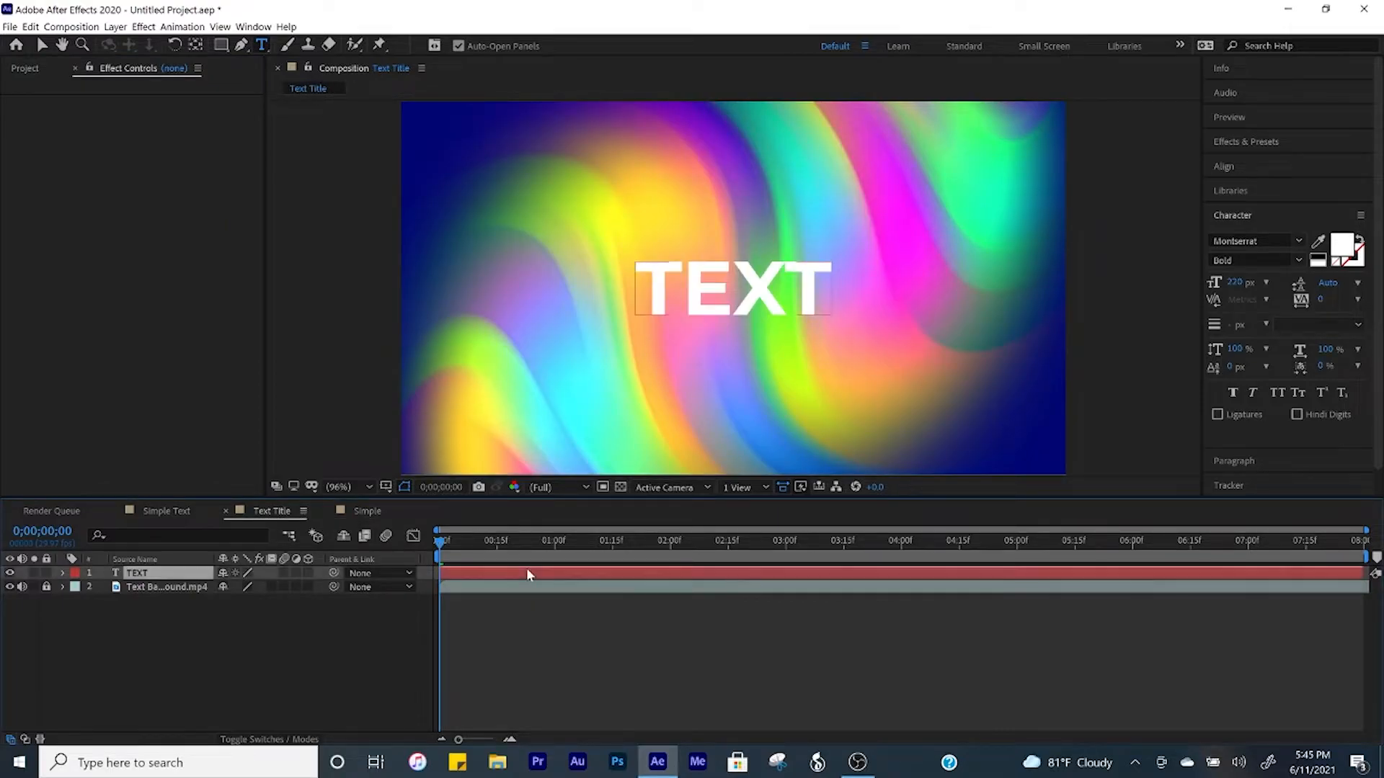
pyautogui.hotkey('ctrl', 'v')
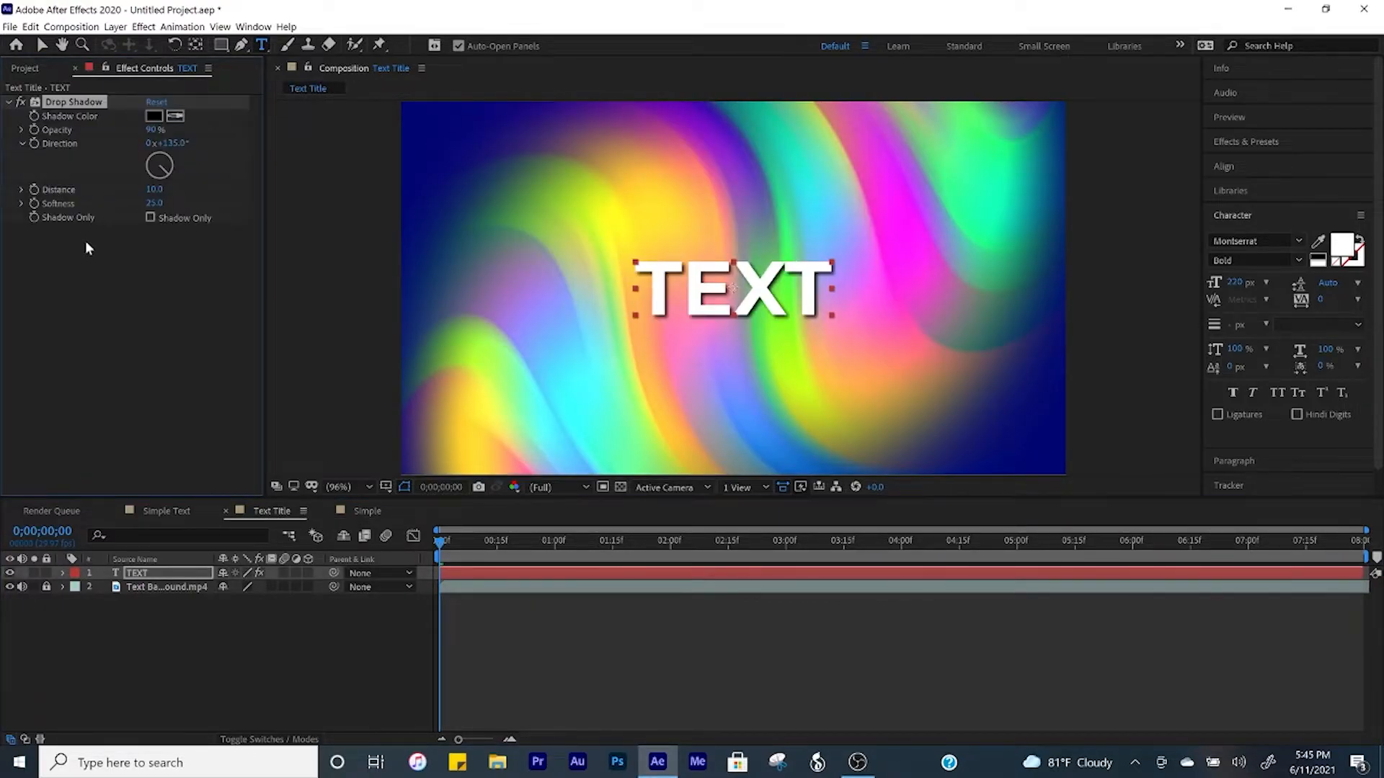
pyautogui.click(218, 708)
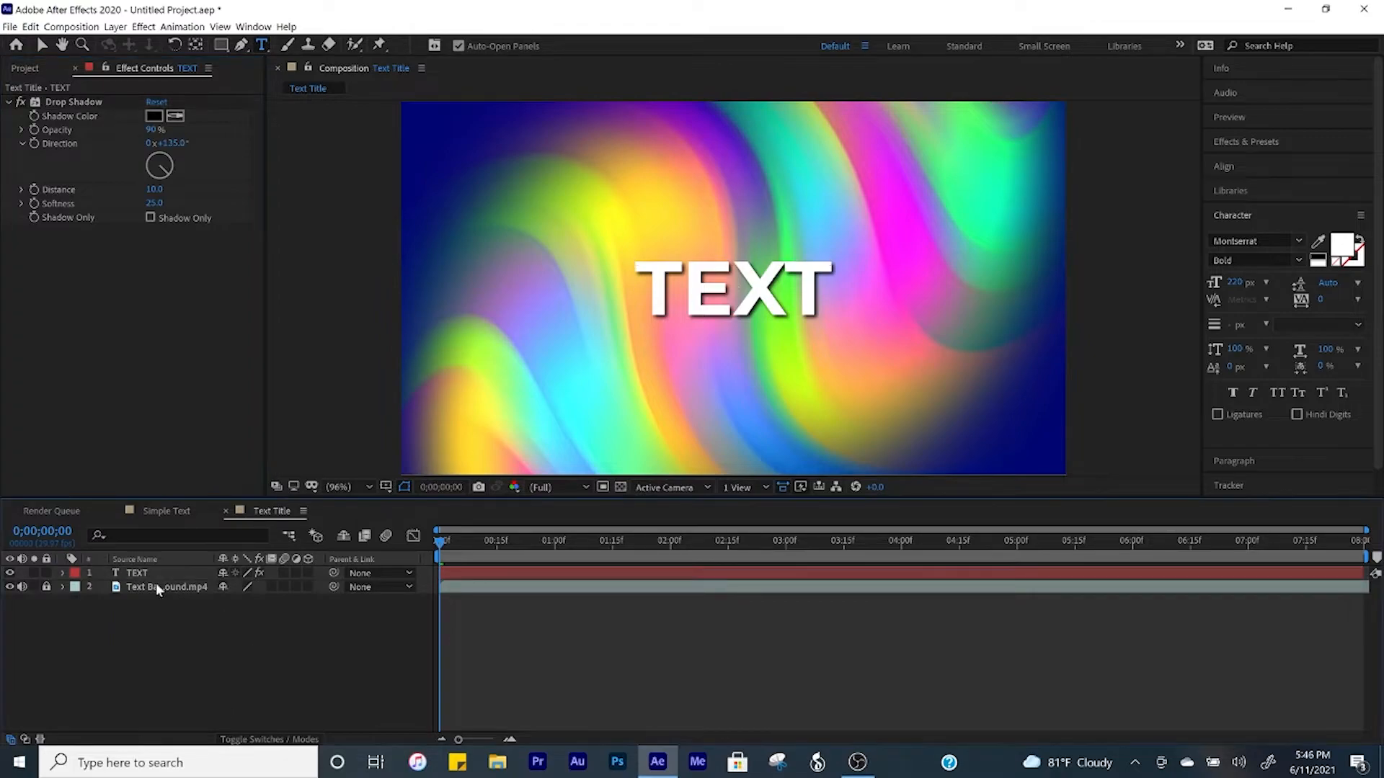
# - Add a Tracking text animator to the TEXT layer
pyautogui.click(63, 573)
pyautogui.click(317, 587)
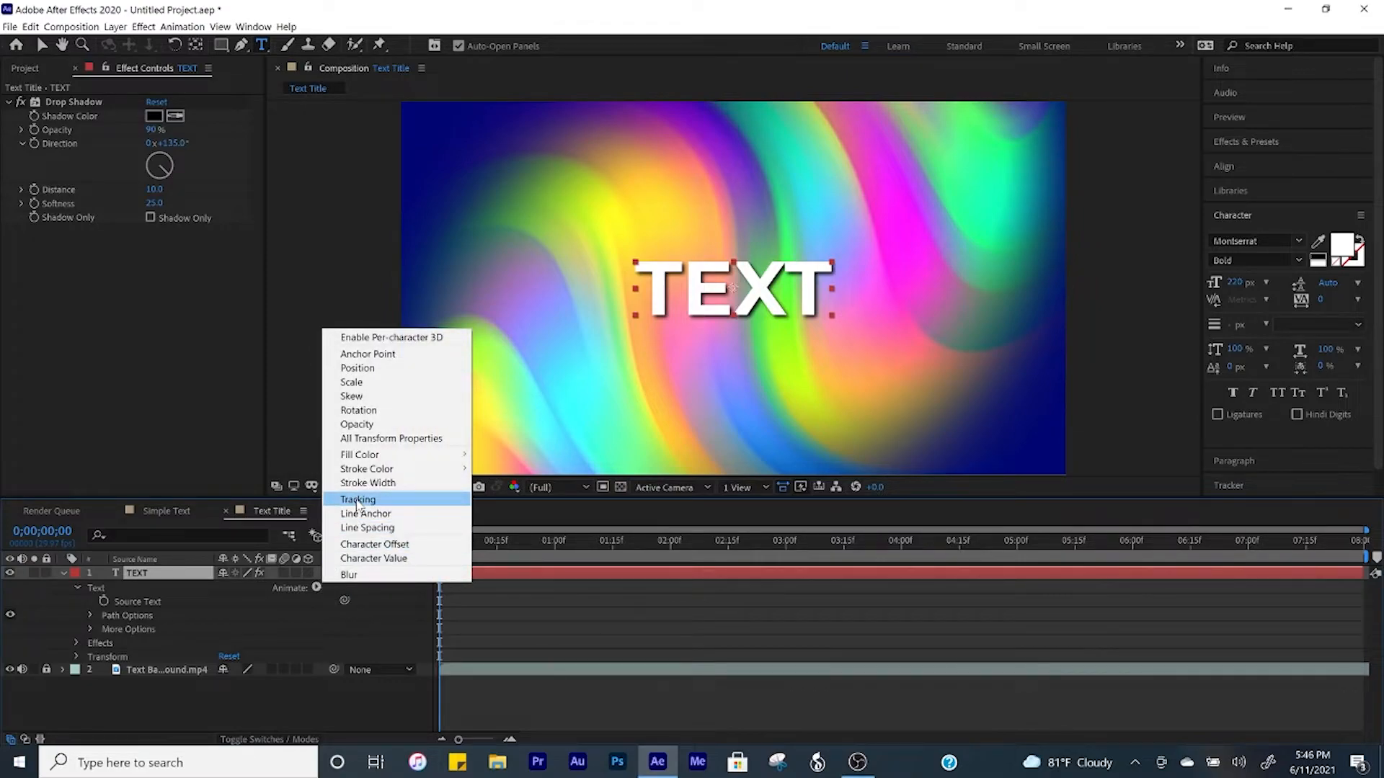
pyautogui.click(358, 500)
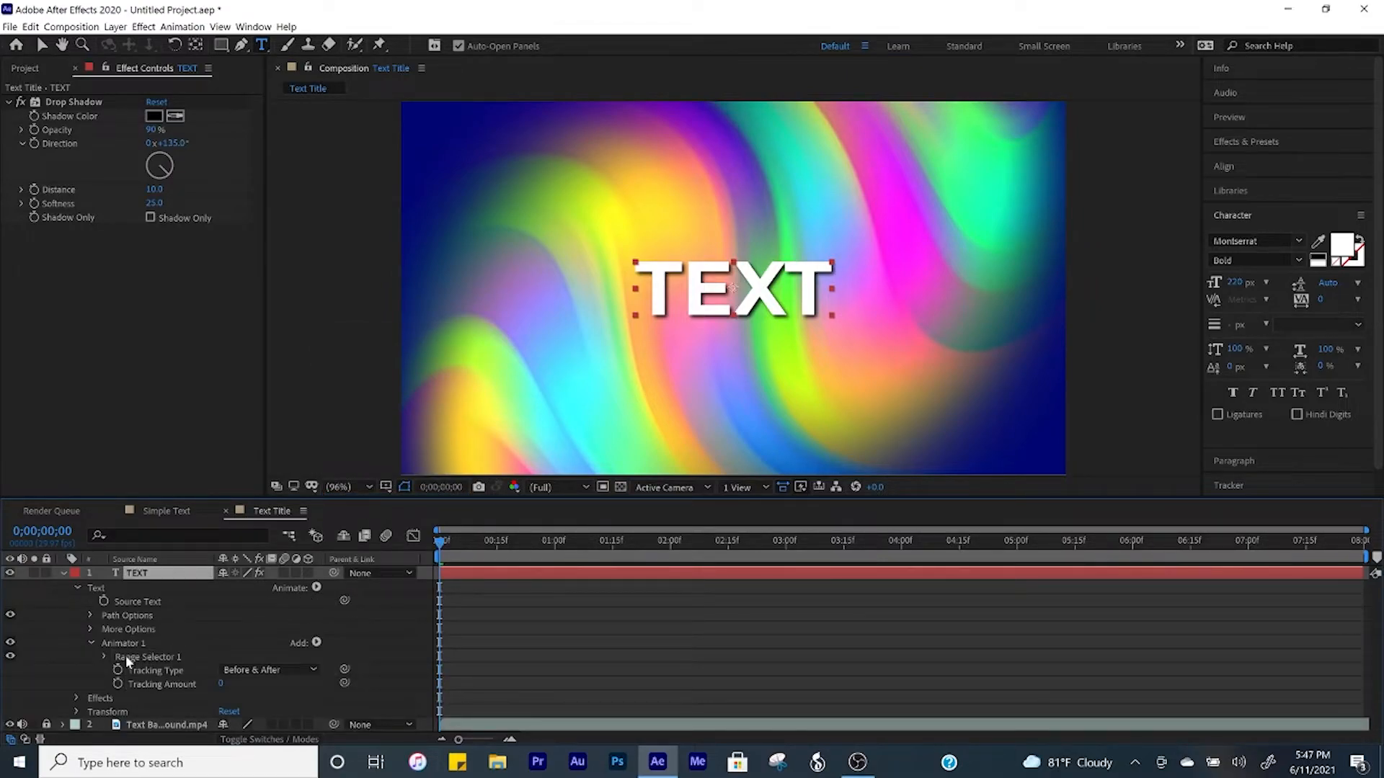
# - Add a Position property to the TEXT layer's animator and set it to 0.0, 140.0
pyautogui.click(317, 643)
pyautogui.moveTo(335, 646)
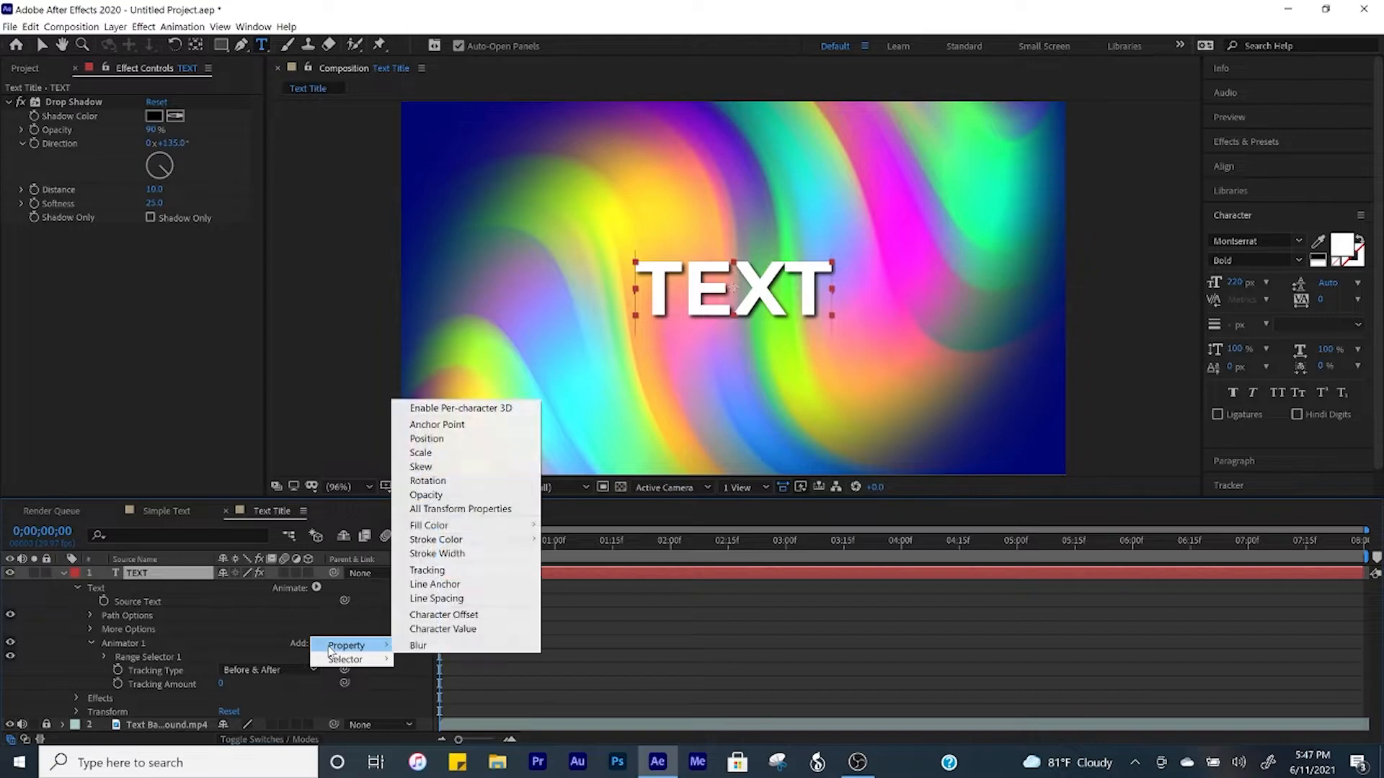
pyautogui.click(464, 438)
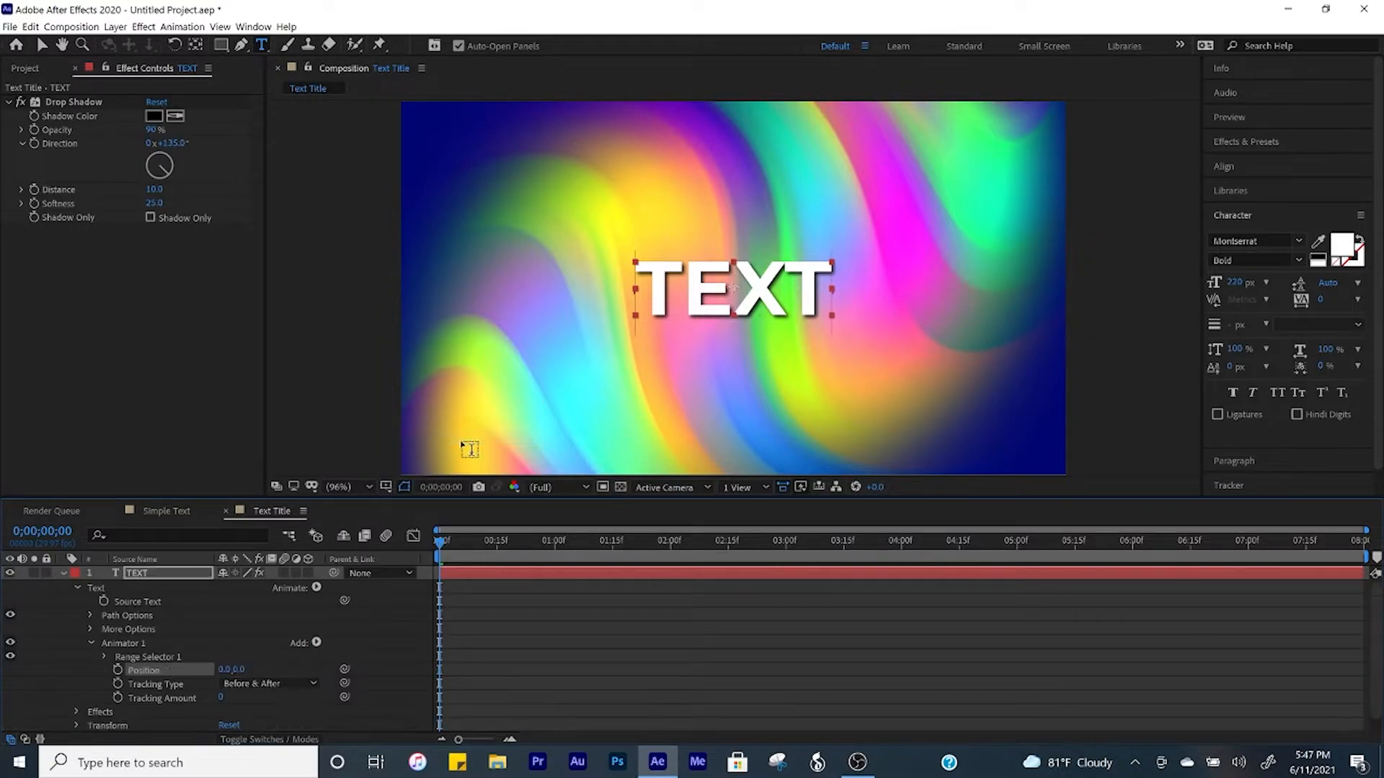
pyautogui.moveTo(241, 672); pyautogui.dragTo(271, 634)
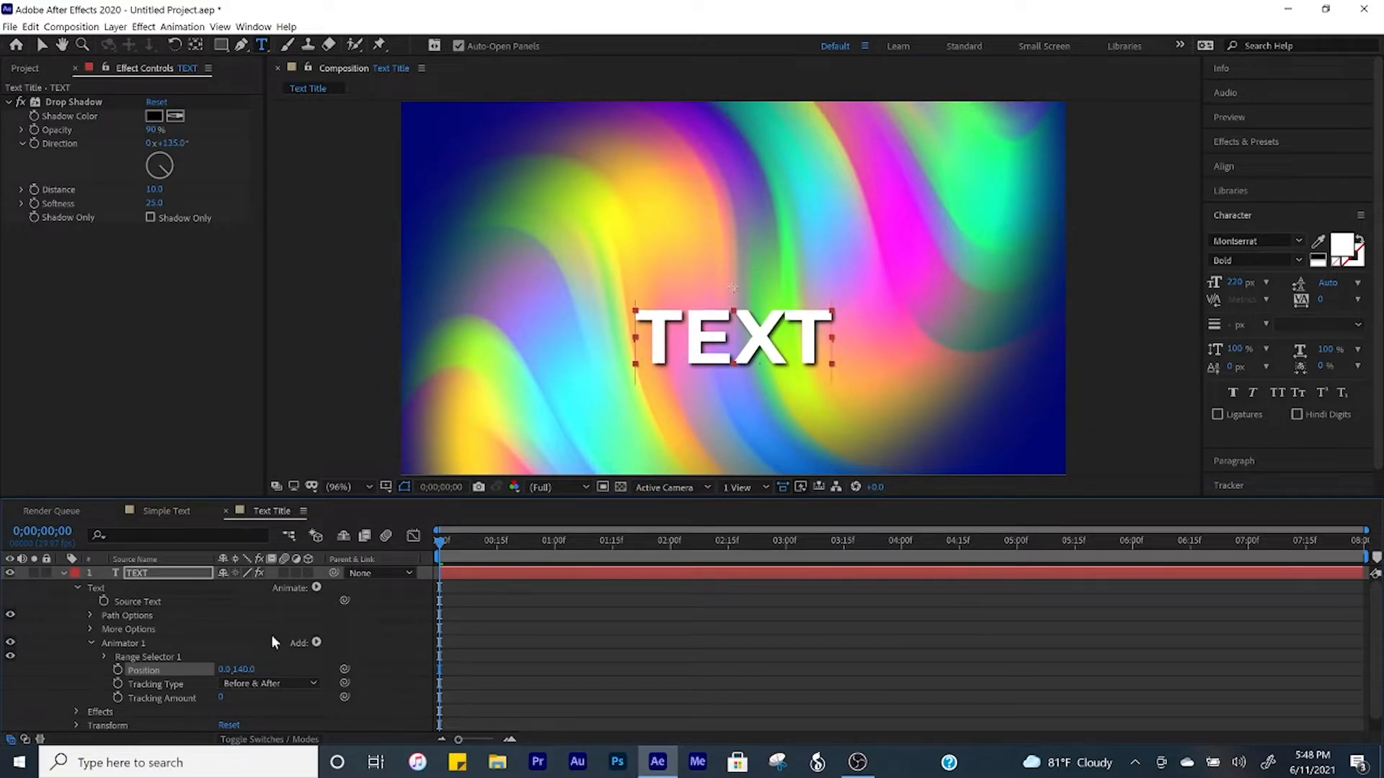
# - Add an Opacity property at 0% to the same animator and set its Tracking Amount to -140
pyautogui.click(316, 642)
pyautogui.moveTo(325, 648)
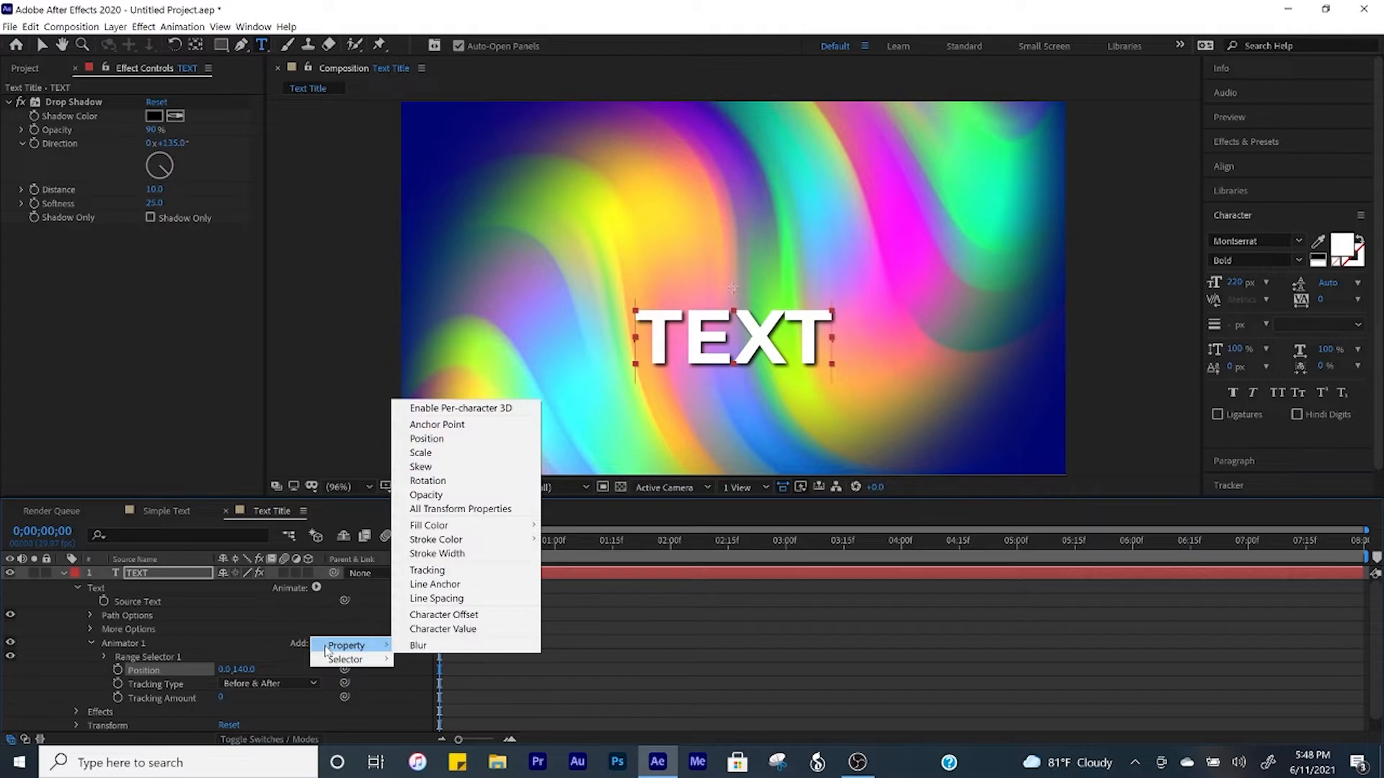
pyautogui.click(439, 496)
pyautogui.click(225, 683)
pyautogui.write('0')
pyautogui.press('Return')
pyautogui.scroll(-1, 237, 691)
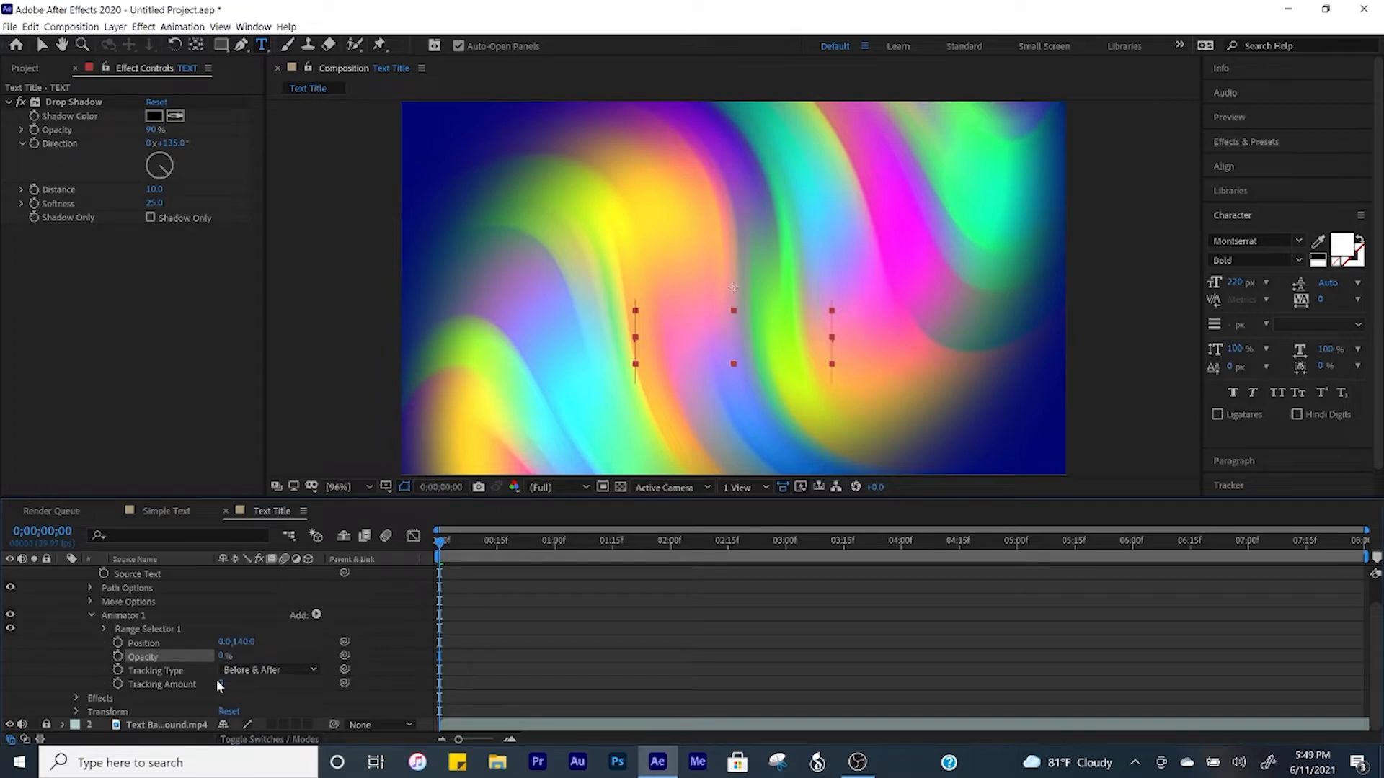
pyautogui.moveTo(220, 684); pyautogui.dragTo(103, 678)
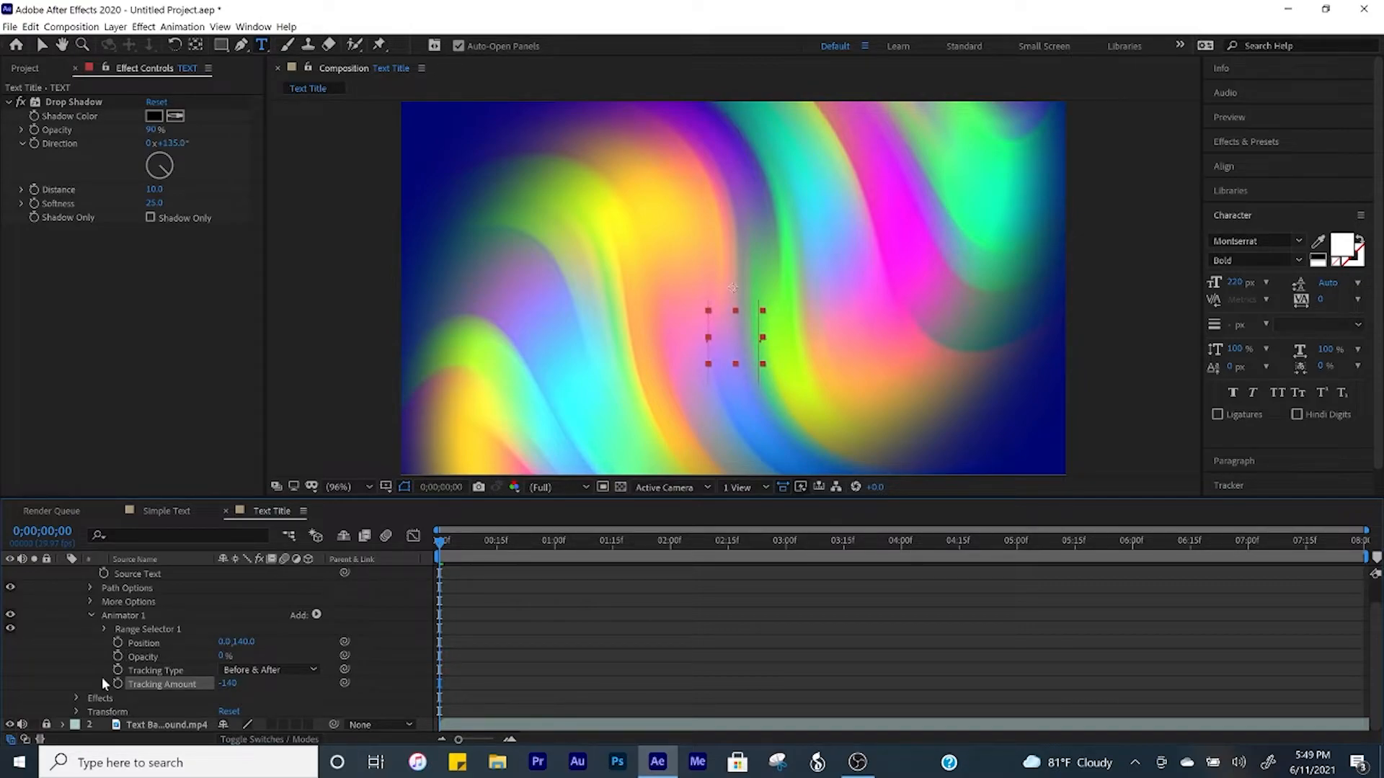
# - Keyframe the Range Selector's Start value from 0% at the first frame to 100% at 1 second
pyautogui.click(105, 629)
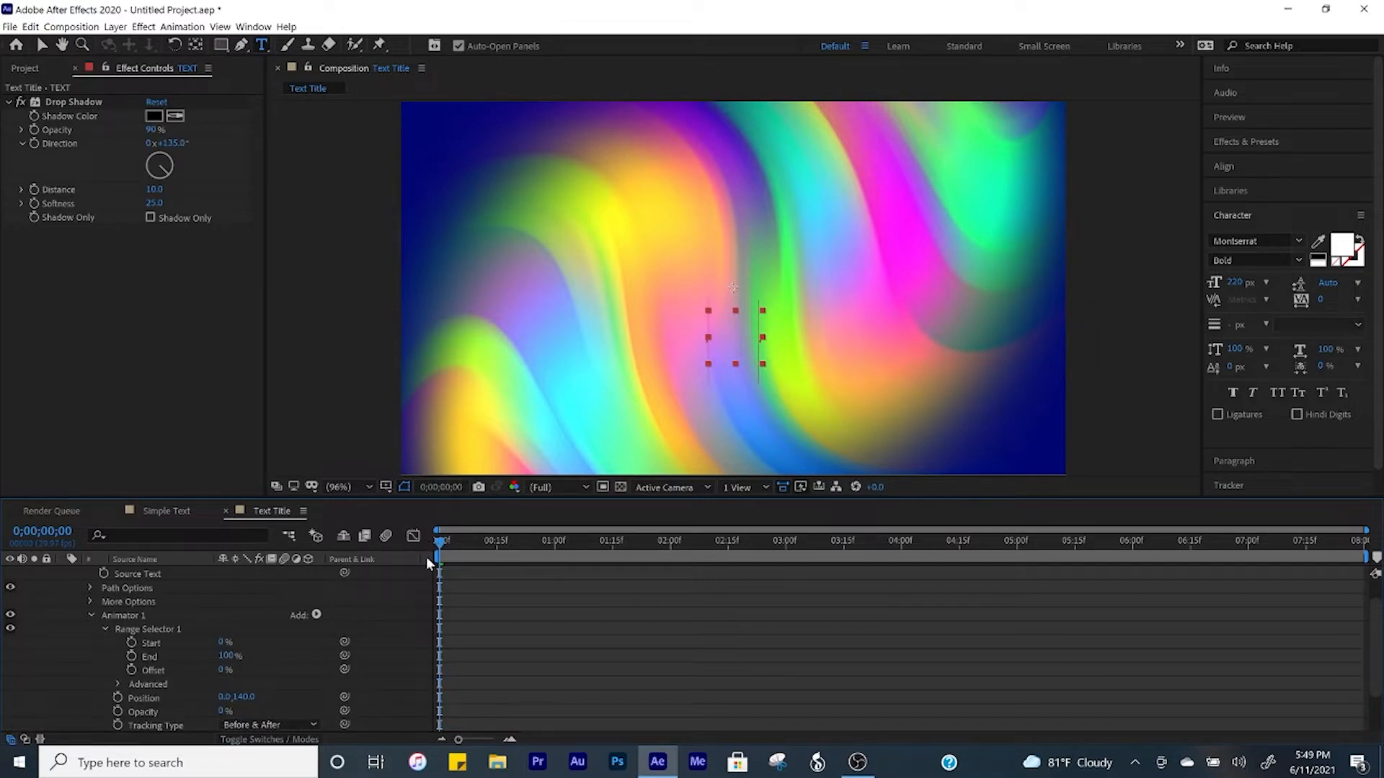
pyautogui.click(131, 643)
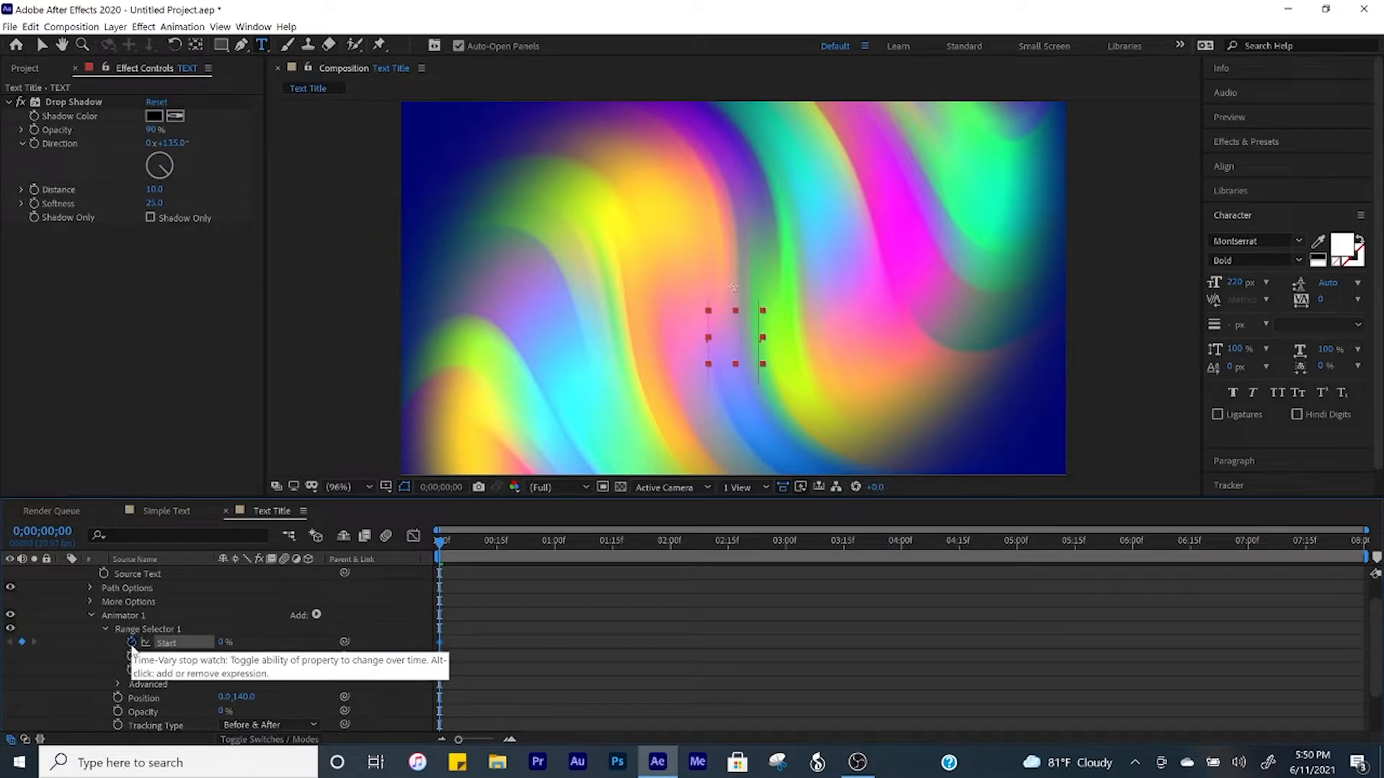
pyautogui.click(554, 543)
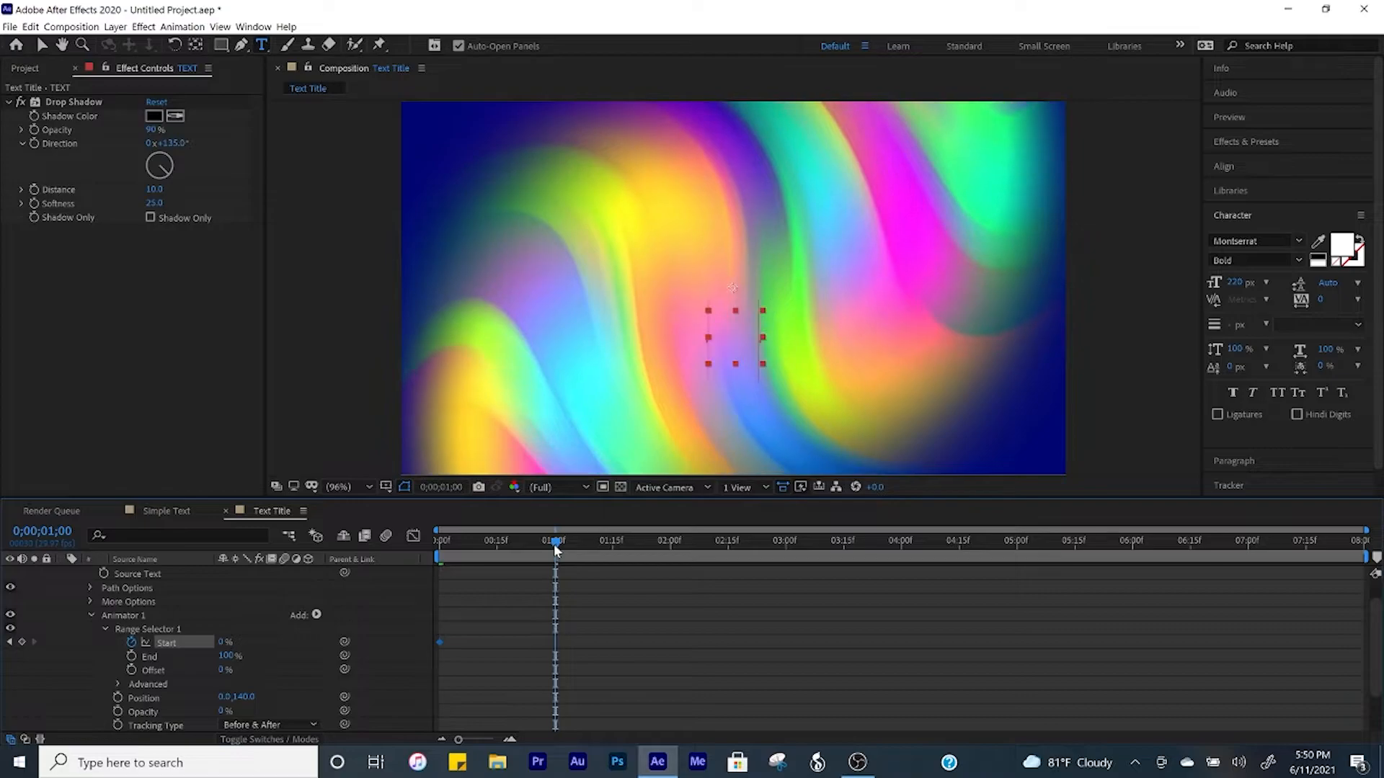
pyautogui.moveTo(222, 645); pyautogui.dragTo(411, 685)
# - Apply Easy Ease to both Range Selector Start keyframes
pyautogui.rightClick(439, 641)
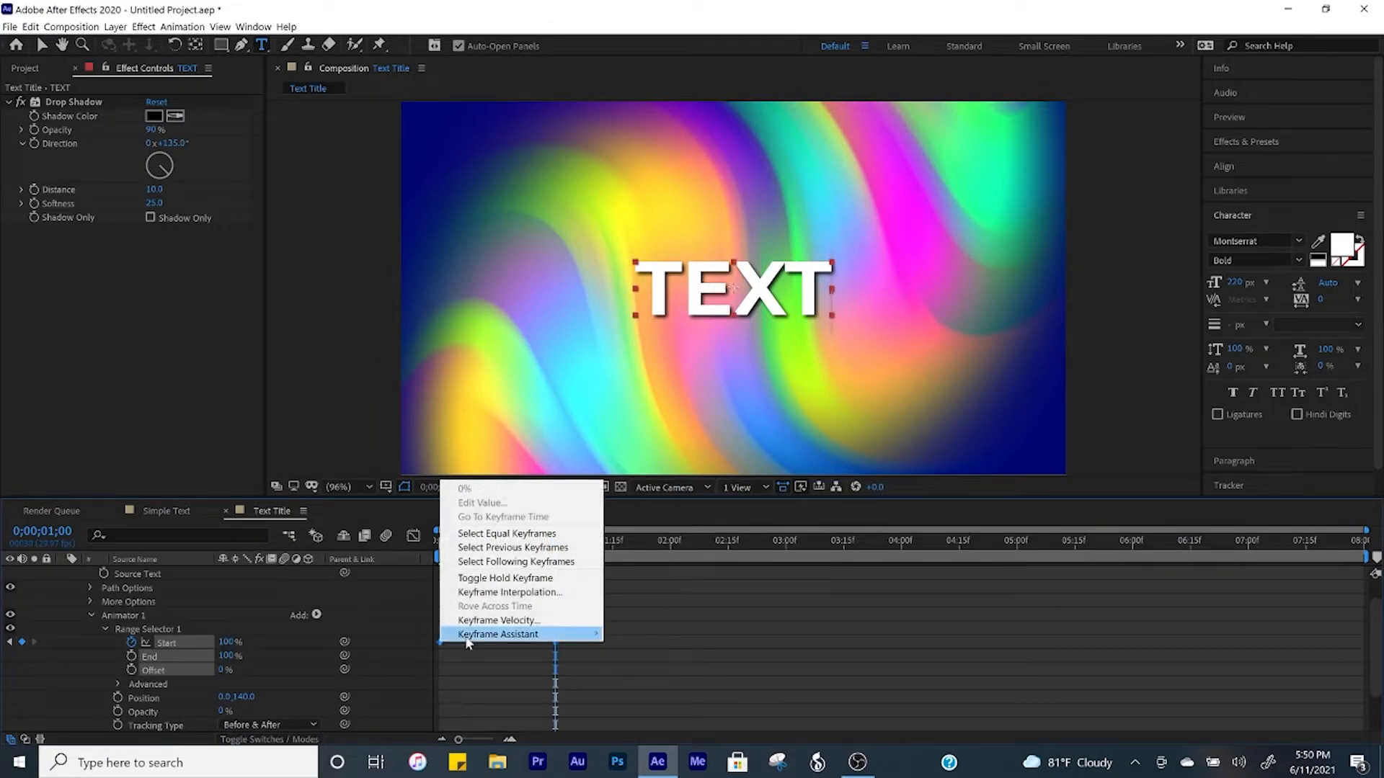
pyautogui.moveTo(470, 640)
pyautogui.click(650, 679)
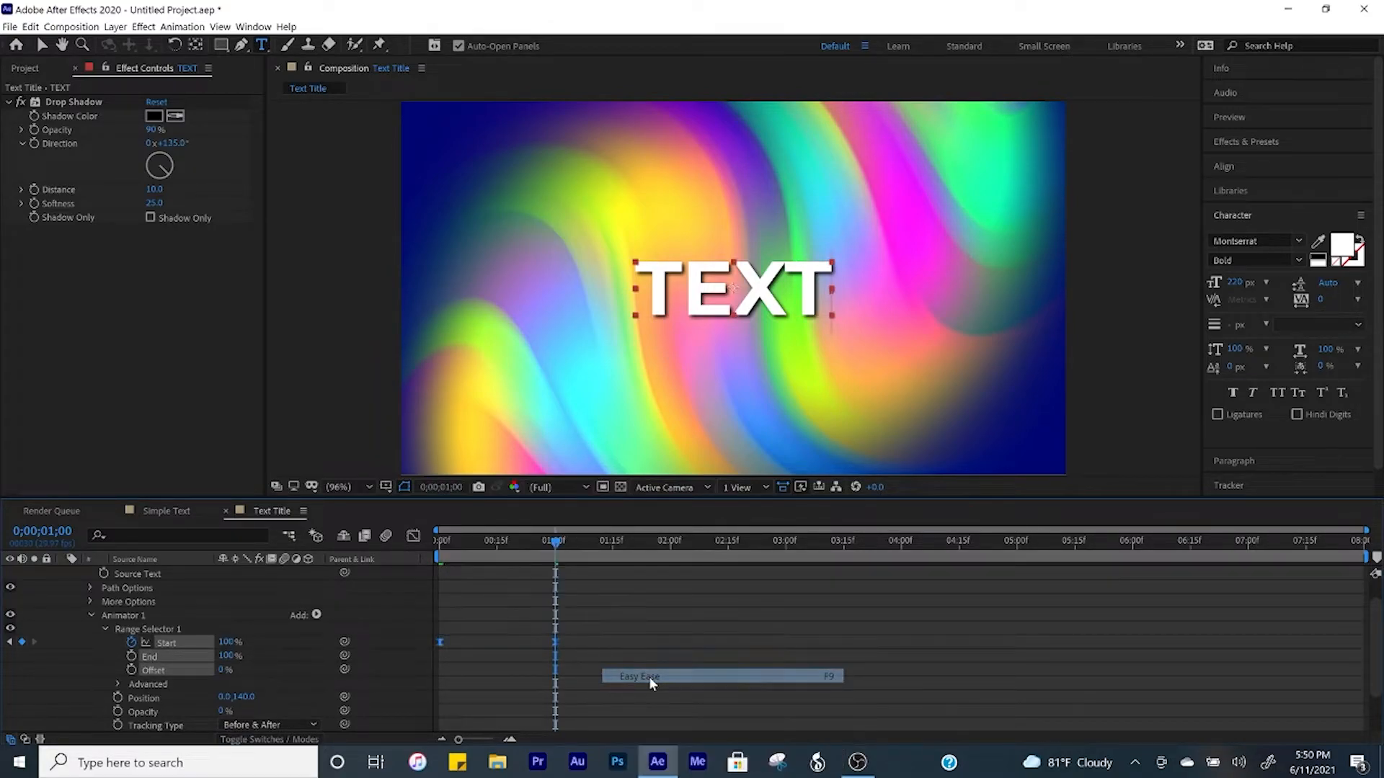
# - Reshape the Start keyframes' speed graph into a sharp peak midway between them, preview the entrance, and close the graph
pyautogui.click(413, 537)
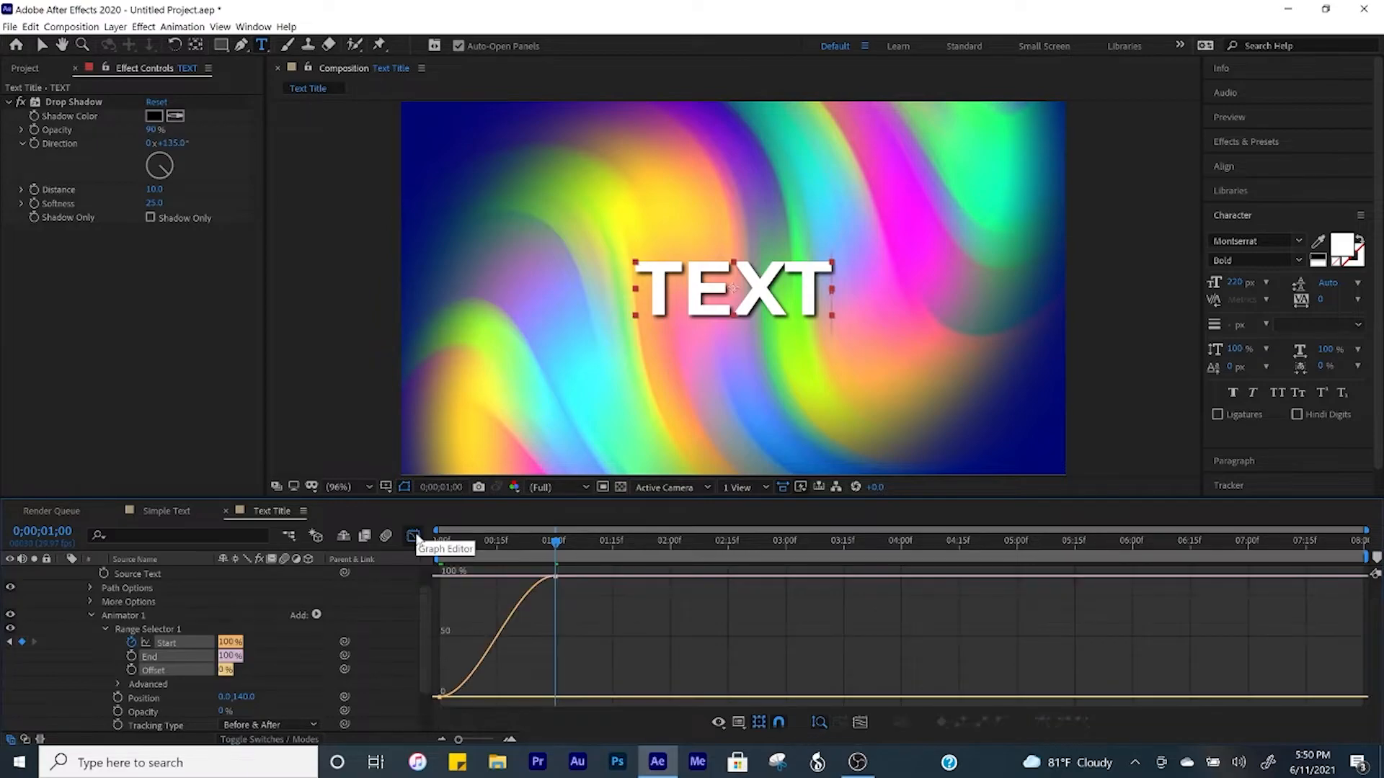
pyautogui.rightClick(521, 631)
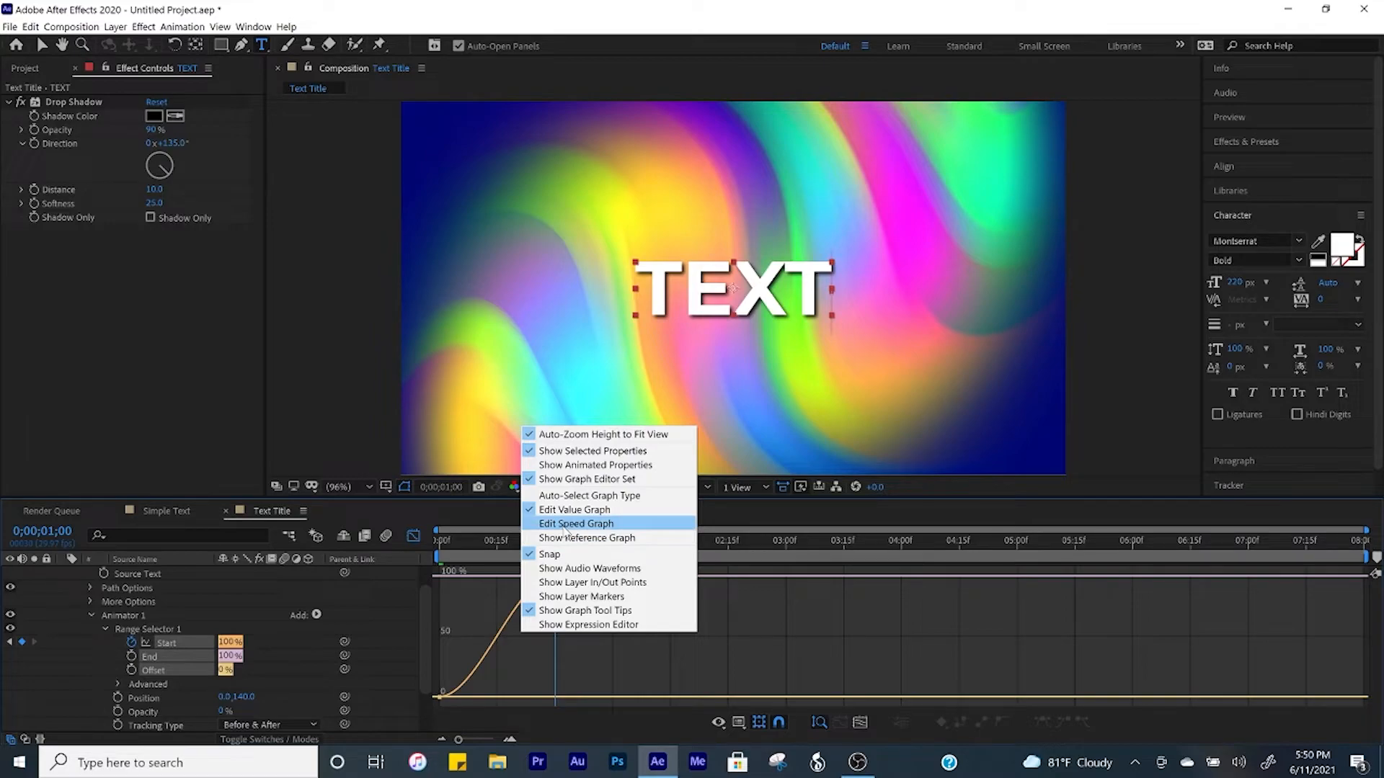
pyautogui.click(565, 524)
pyautogui.click(439, 697)
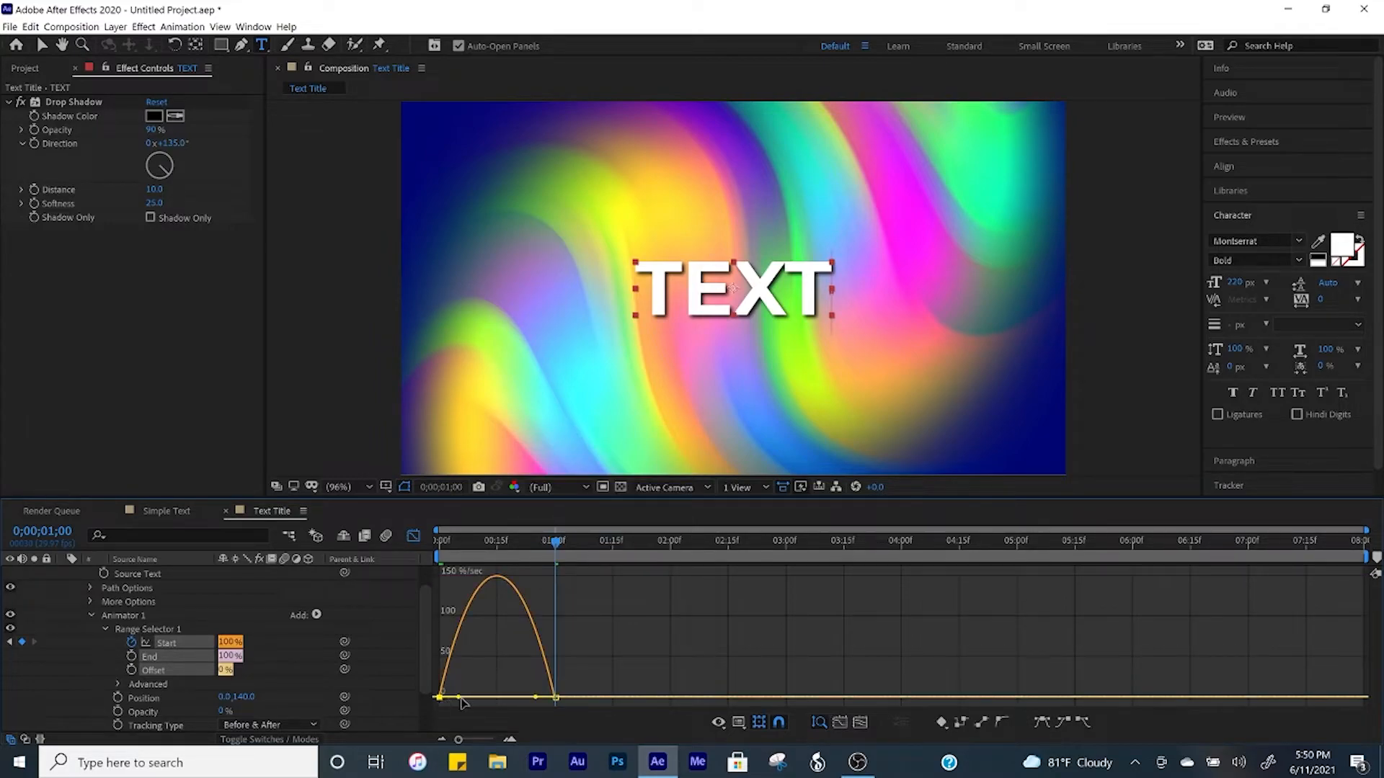
pyautogui.moveTo(460, 698); pyautogui.dragTo(502, 699)
pyautogui.press('space')
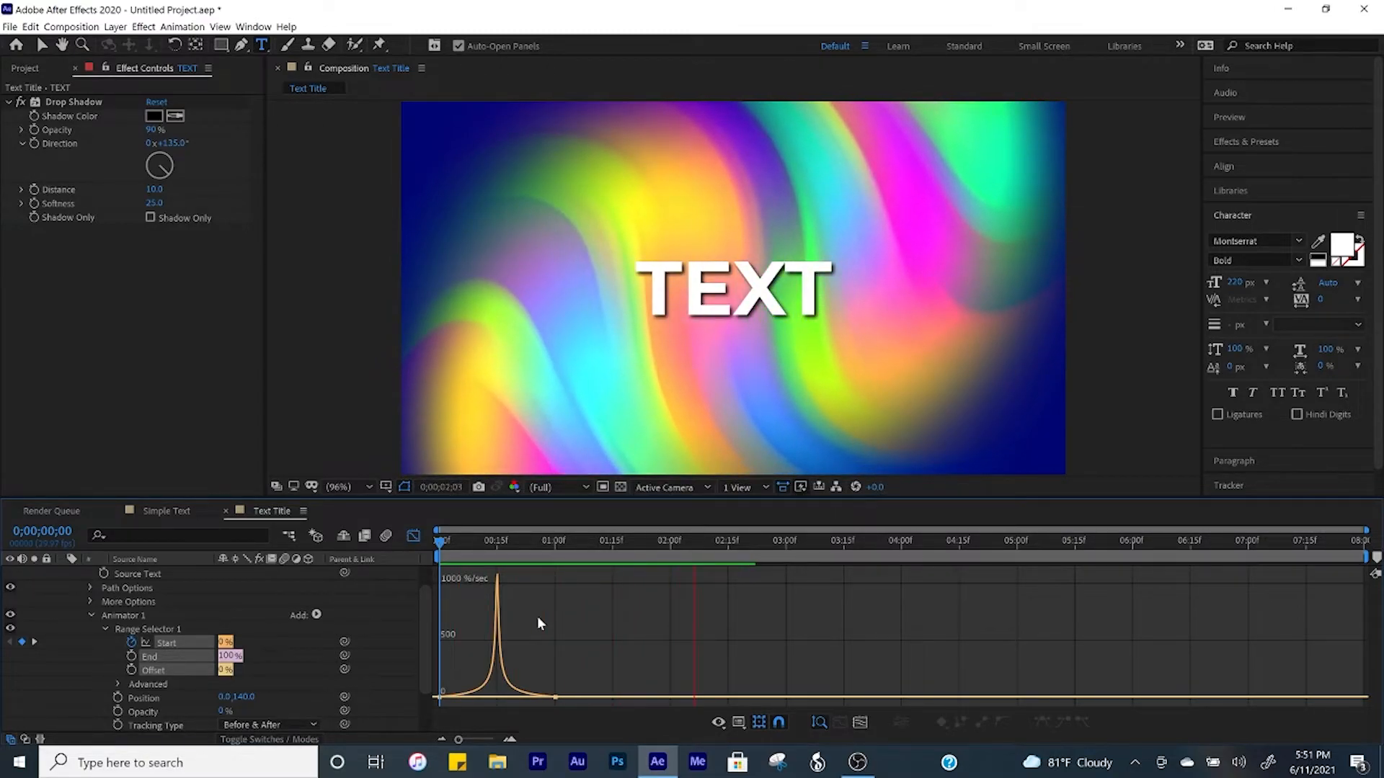
pyautogui.press('space')
pyautogui.hotkey('shift', 'F3')
# - Collapse the first animator and add a second, separate Tracking animator to the TEXT layer
pyautogui.click(90, 602)
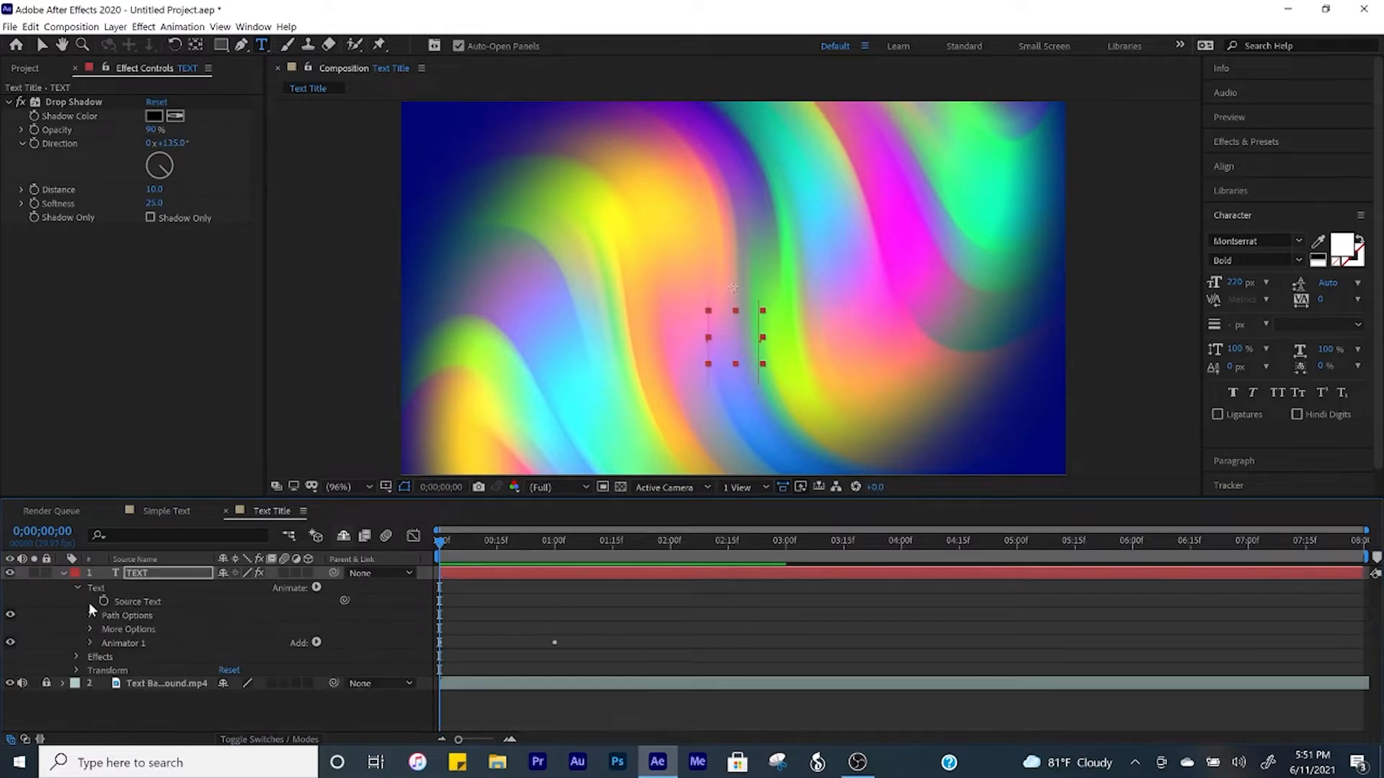
pyautogui.click(316, 587)
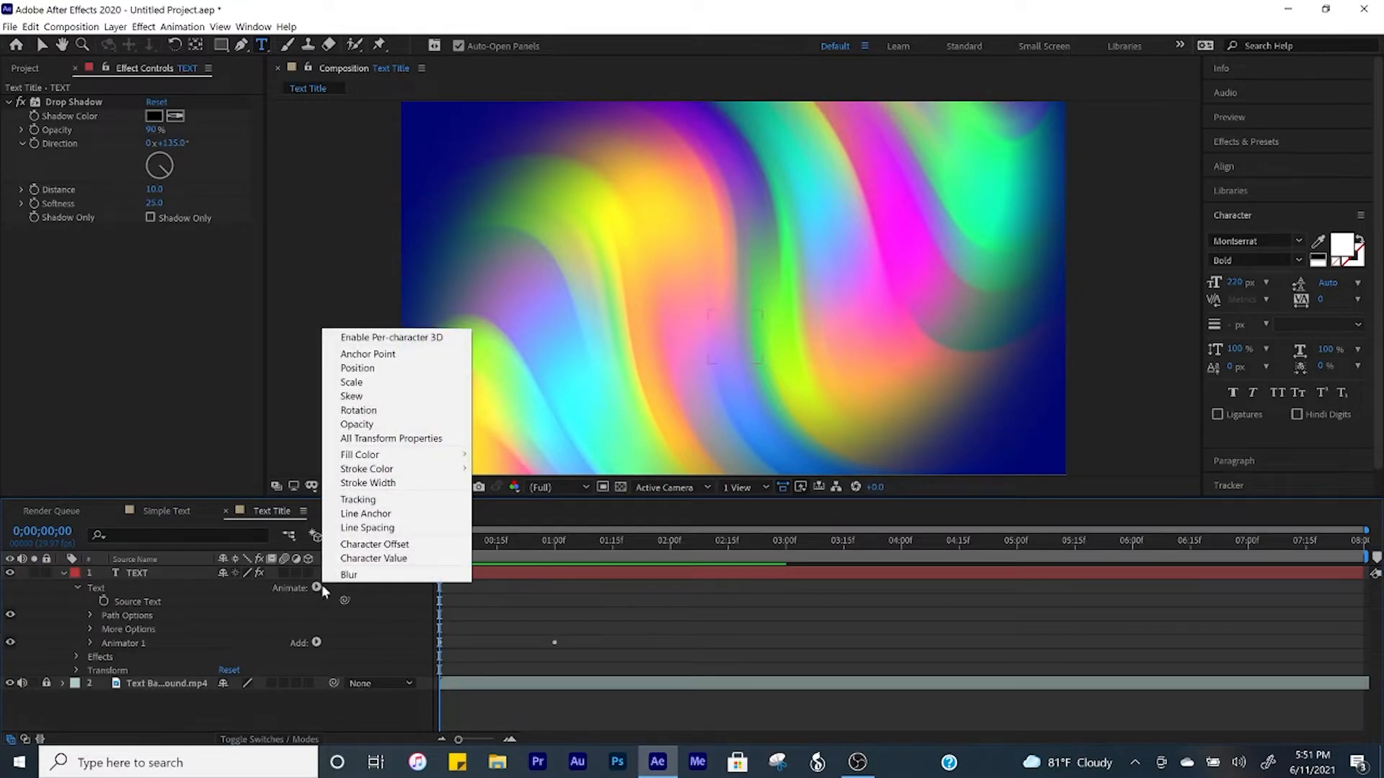
pyautogui.click(359, 500)
# - Keyframe the second animator's tracking, with Tracking Amount going from 0 at 1 second to 110 at 2 seconds, and preview it
pyautogui.click(555, 542)
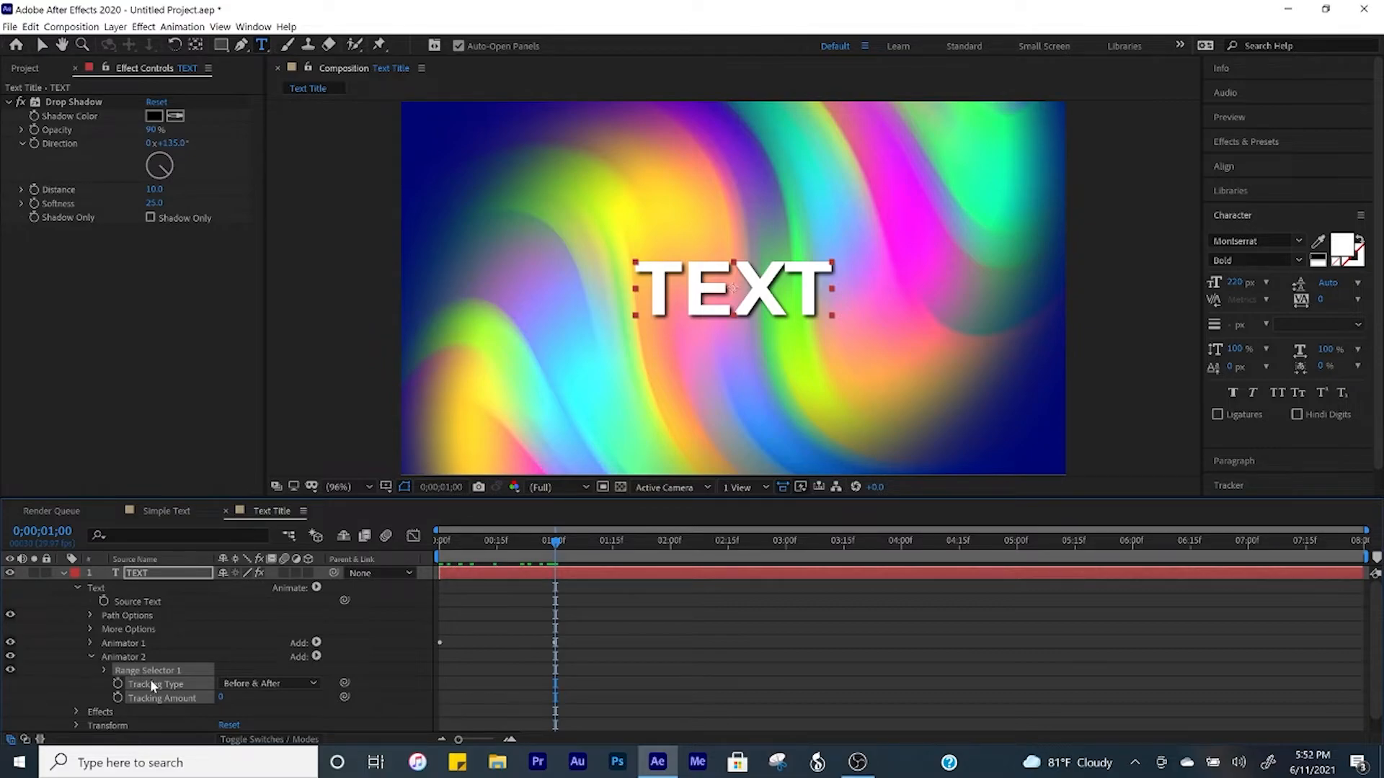
pyautogui.click(119, 697)
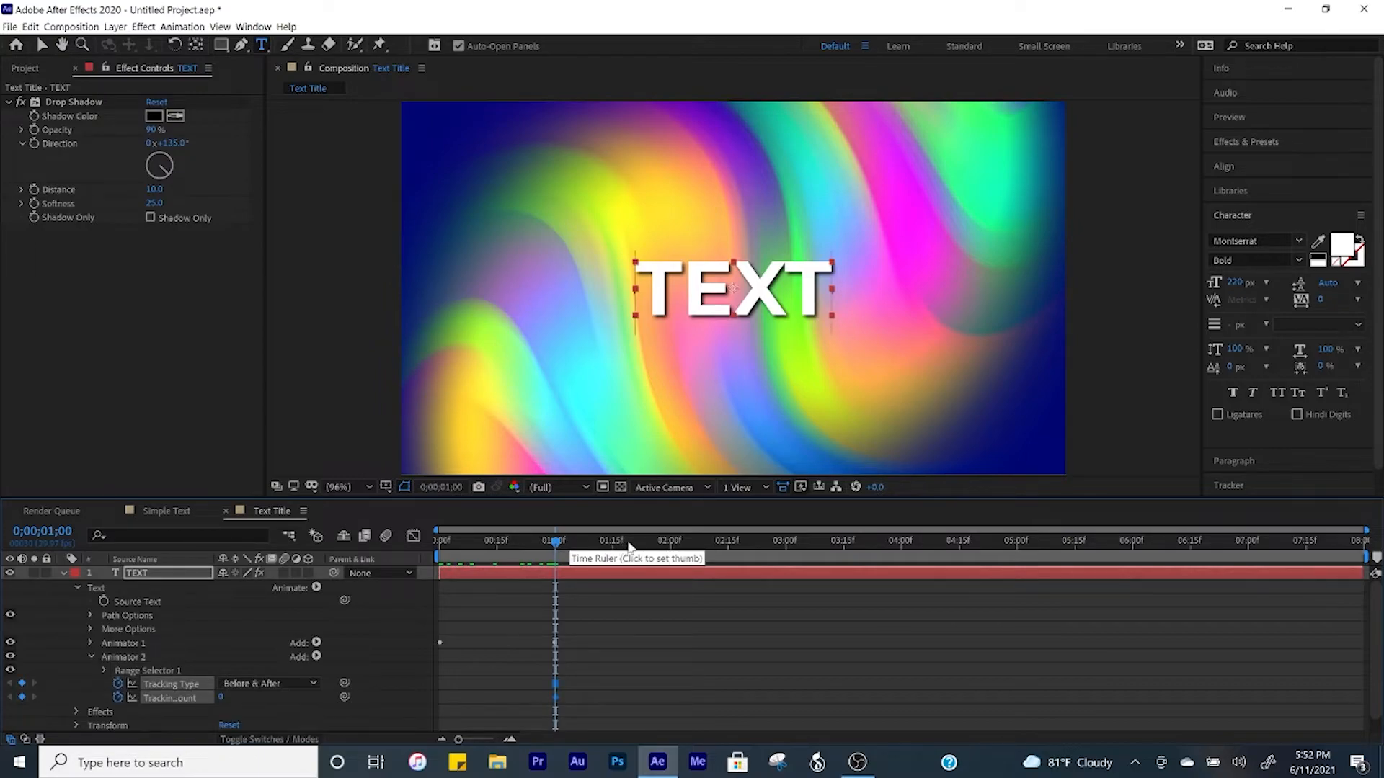
pyautogui.click(671, 542)
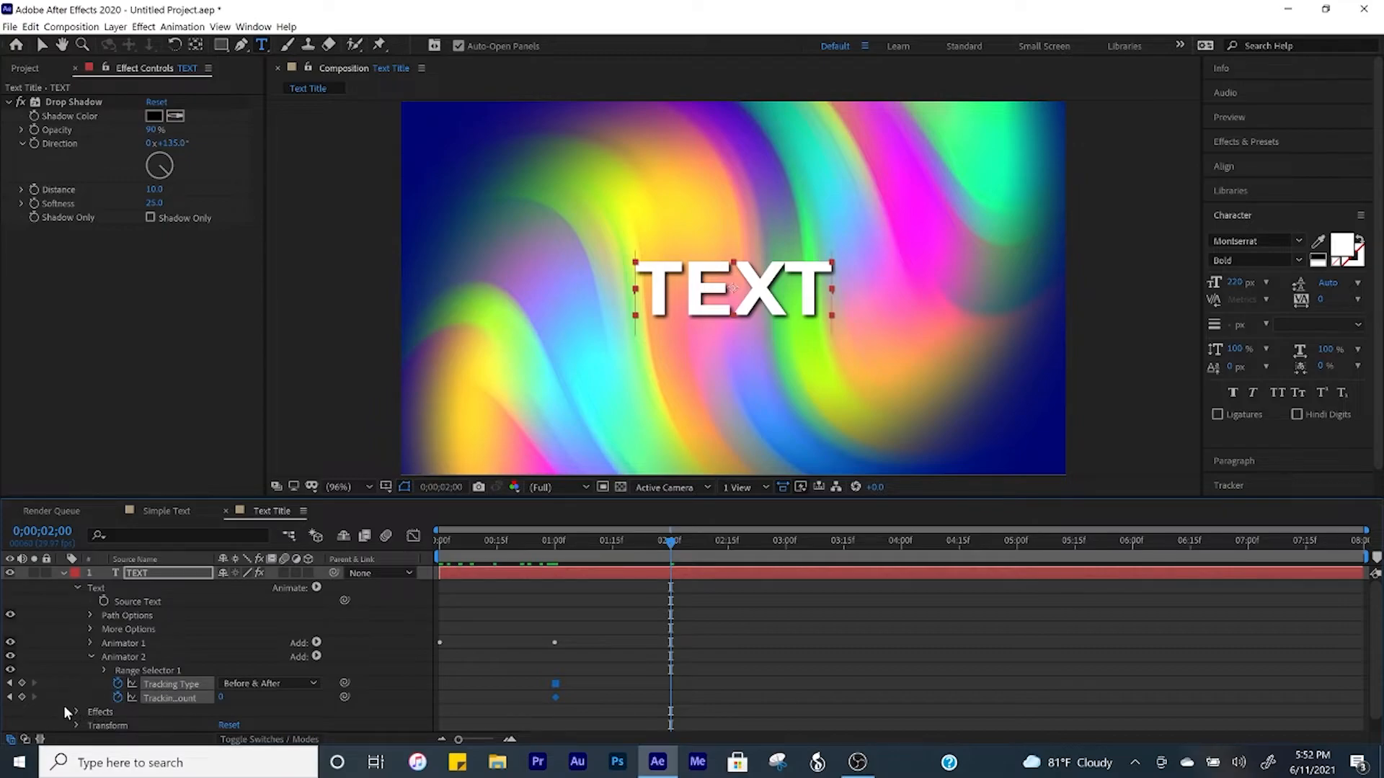
pyautogui.click(21, 697)
pyautogui.moveTo(220, 697); pyautogui.dragTo(305, 694)
pyautogui.press('space')
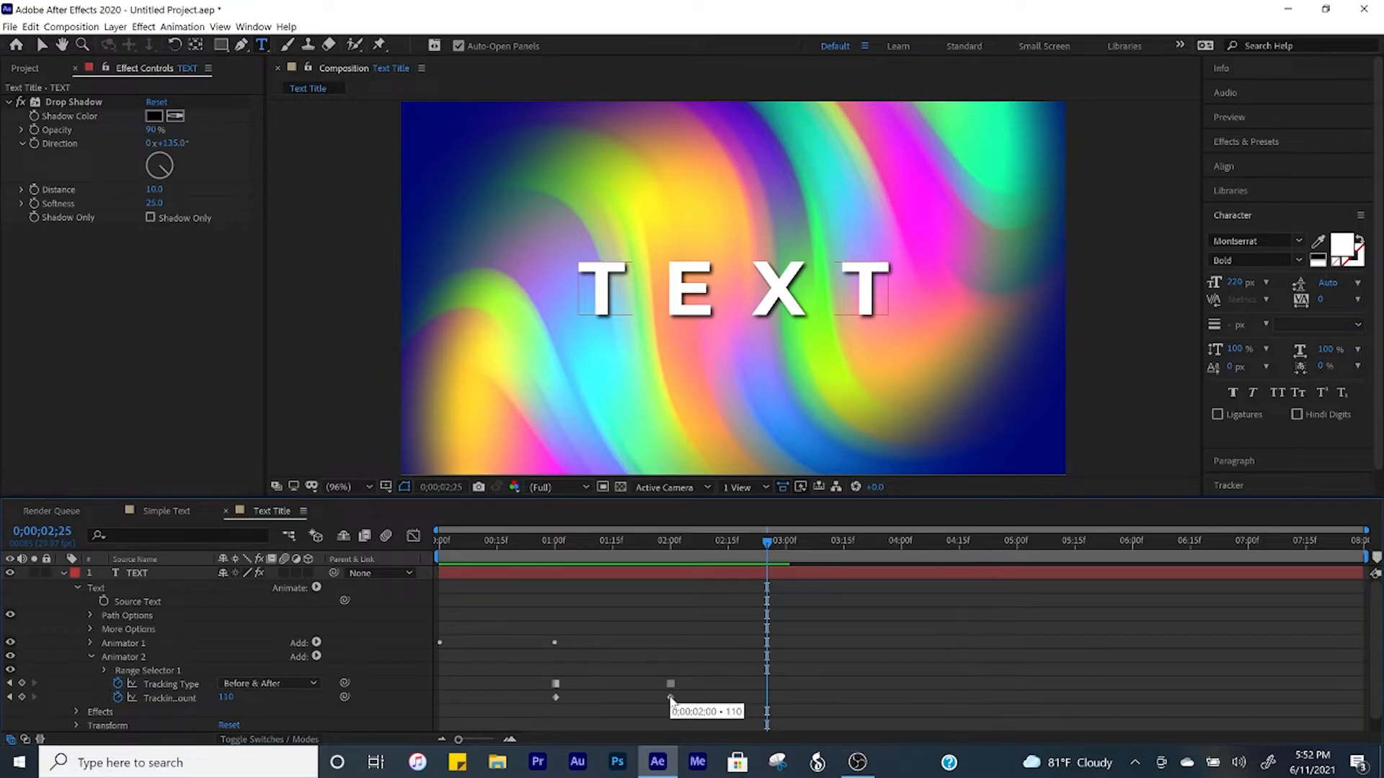
# - Apply Easy Ease to both Tracking Amount keyframes of the second animator
pyautogui.click(671, 697)
pyautogui.keyDown('shift'); pyautogui.click(555, 697); pyautogui.keyUp('shift')
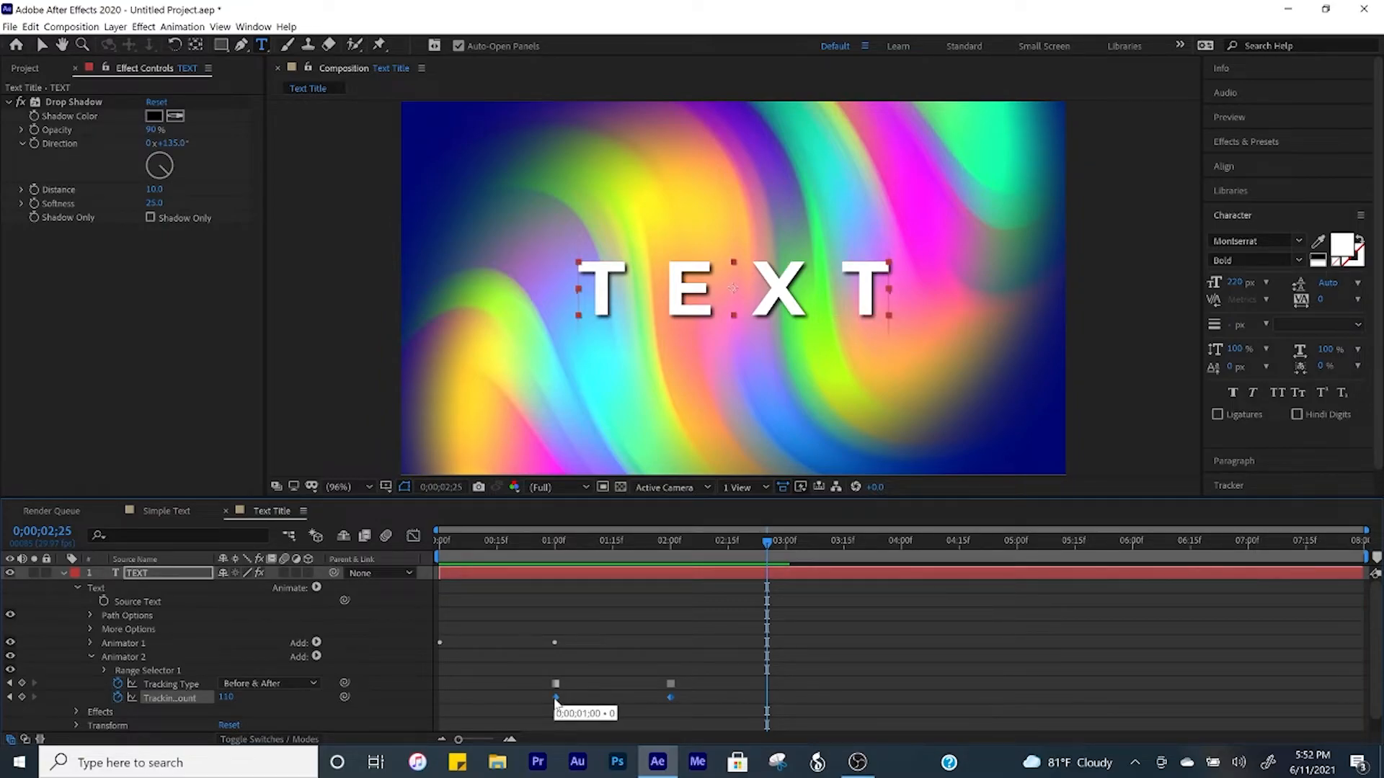
pyautogui.rightClick(558, 698)
pyautogui.moveTo(588, 692)
pyautogui.click(772, 607)
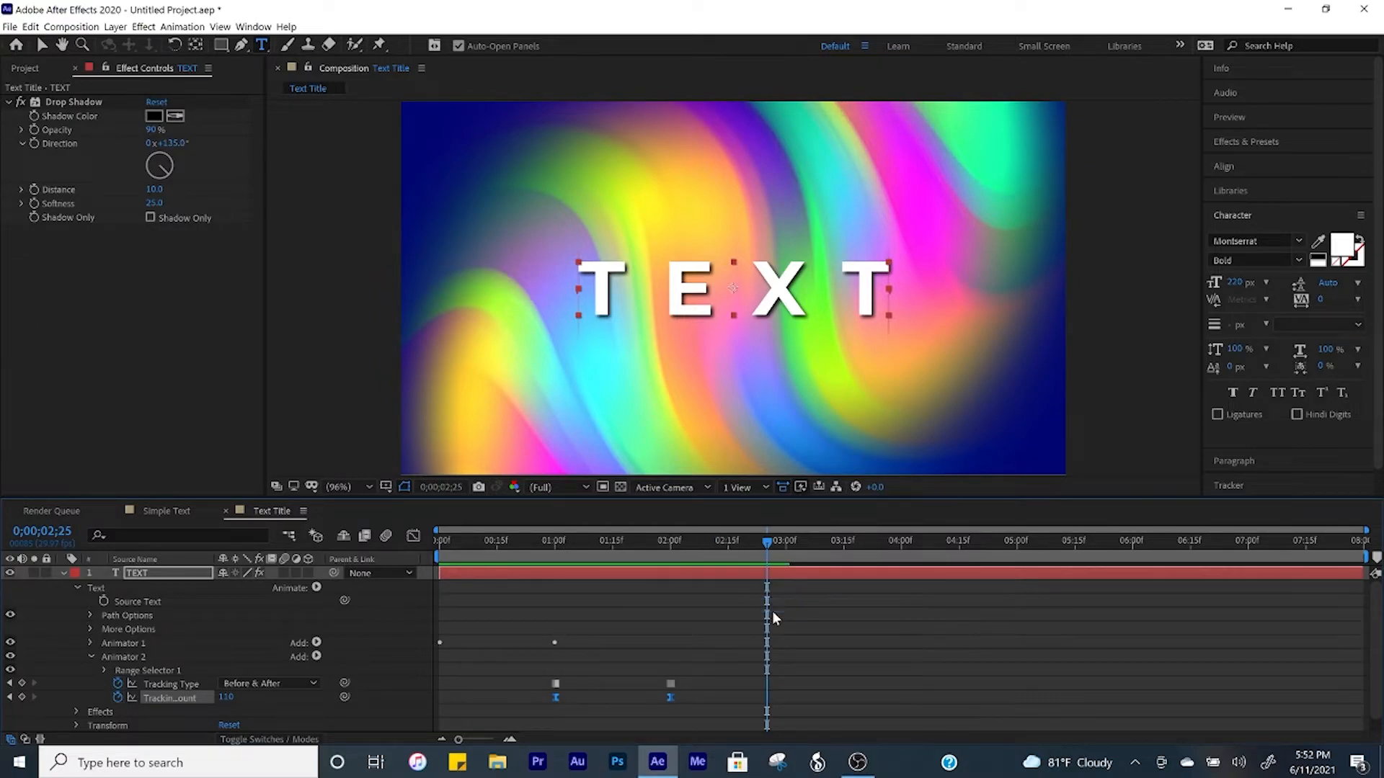
# - Reshape the Tracking Amount speed graph into a sharp peak midway between its keyframes and preview the animation from the start
pyautogui.click(413, 536)
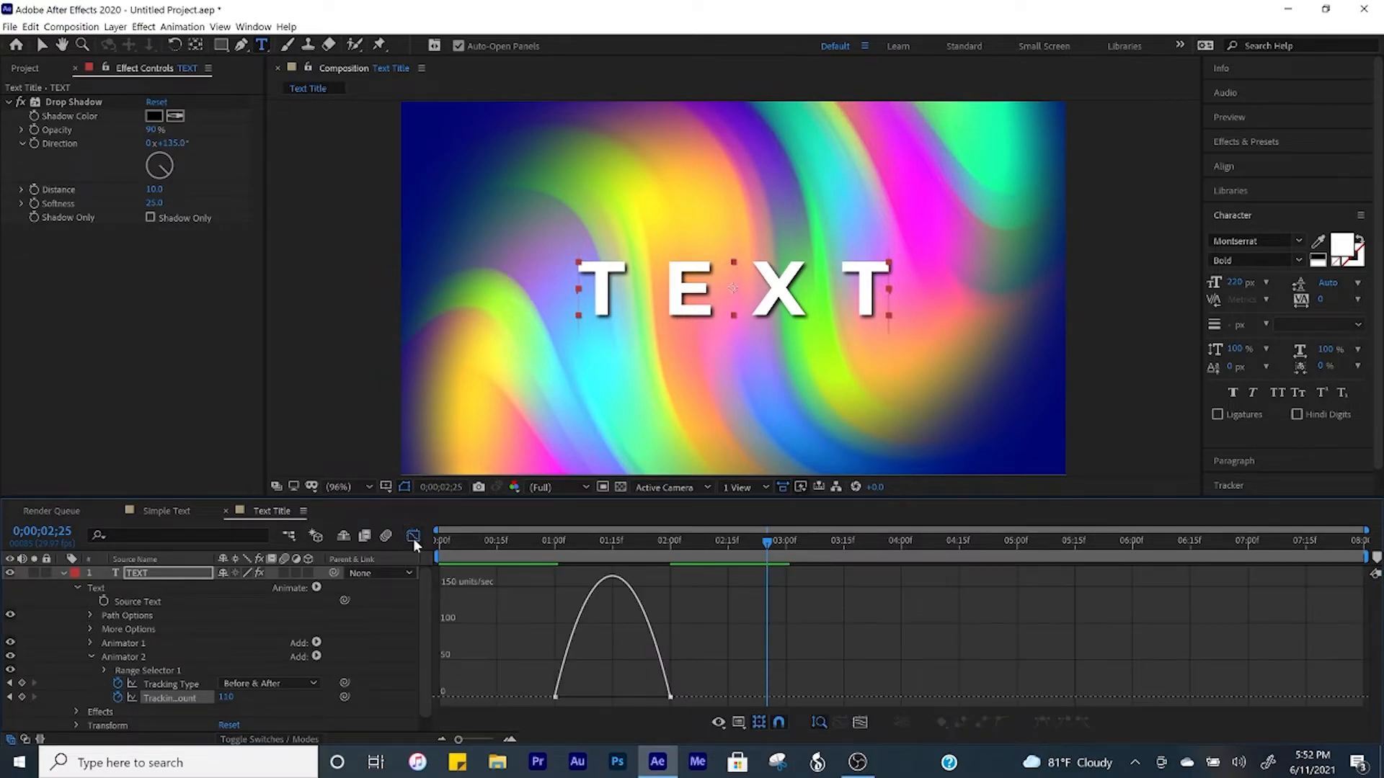
pyautogui.click(556, 698)
pyautogui.moveTo(577, 696); pyautogui.dragTo(617, 697)
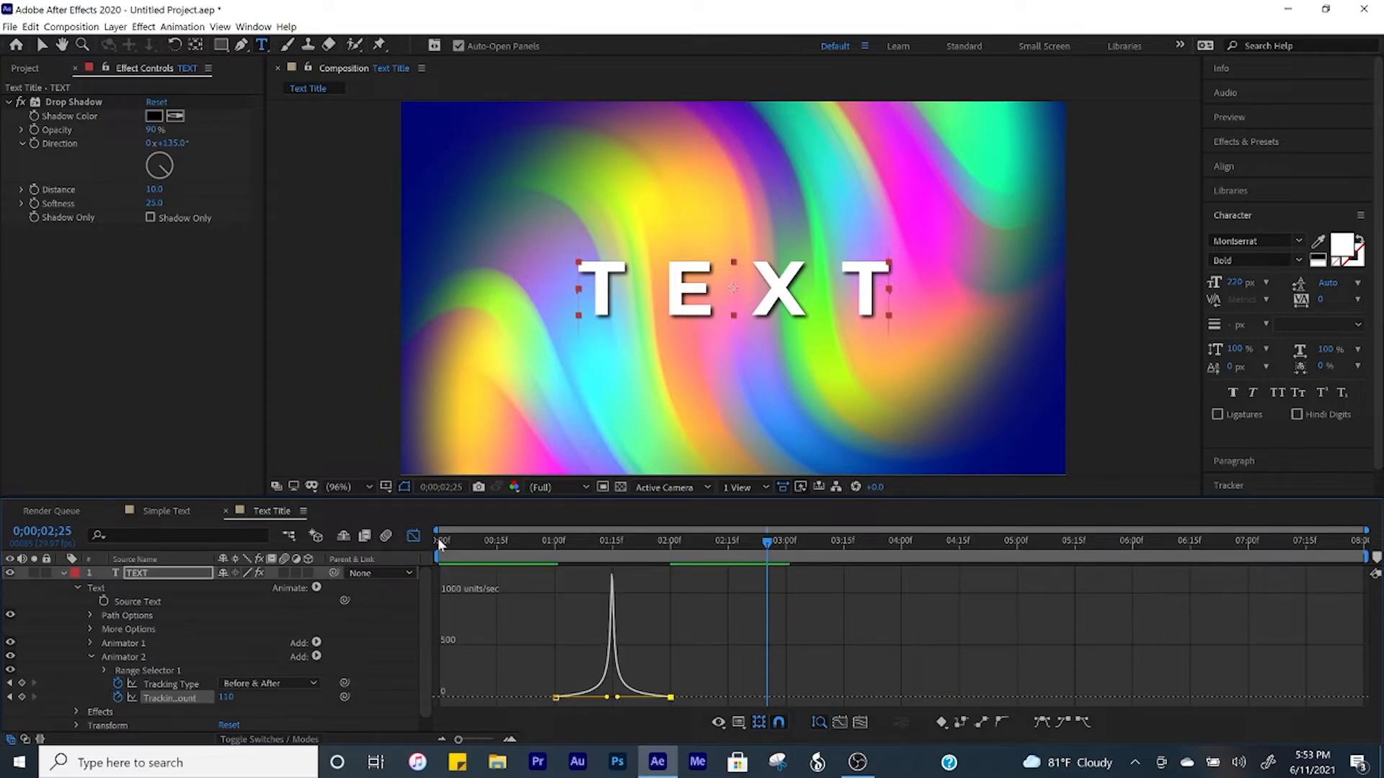
pyautogui.click(415, 540)
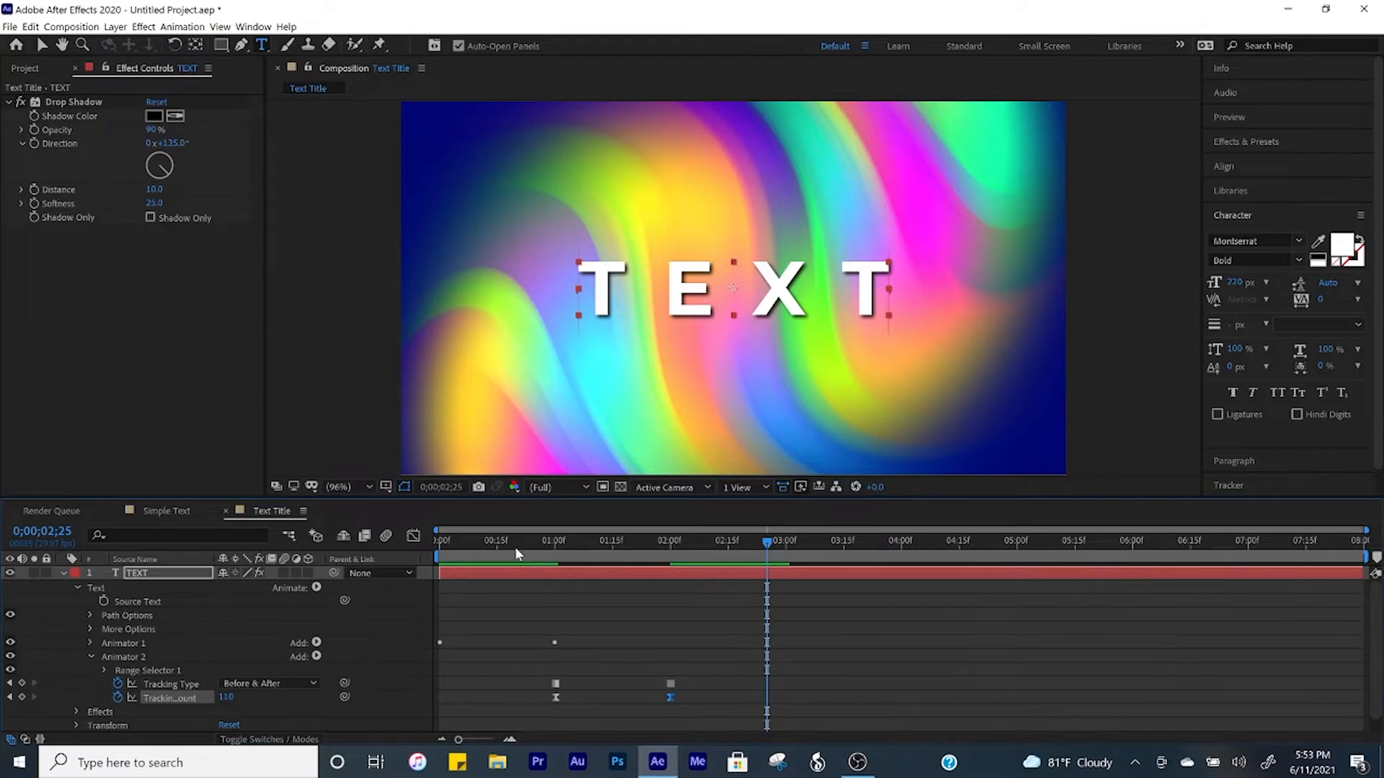
pyautogui.press('Home')
pyautogui.press('space')
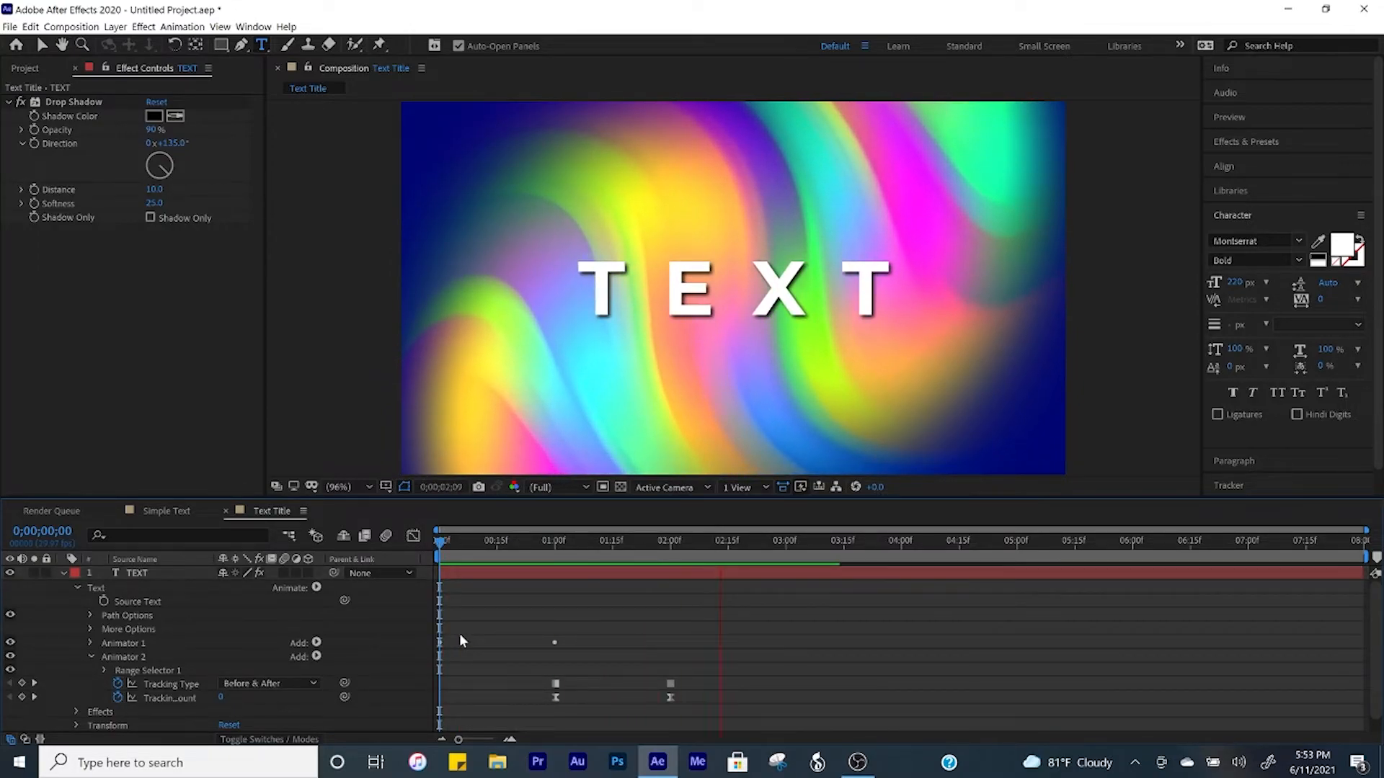
# - Show only the TEXT layer's keyframed properties, then copy the two Start keyframes and paste them at 2 seconds
pyautogui.click(63, 573)
pyautogui.click(141, 576)
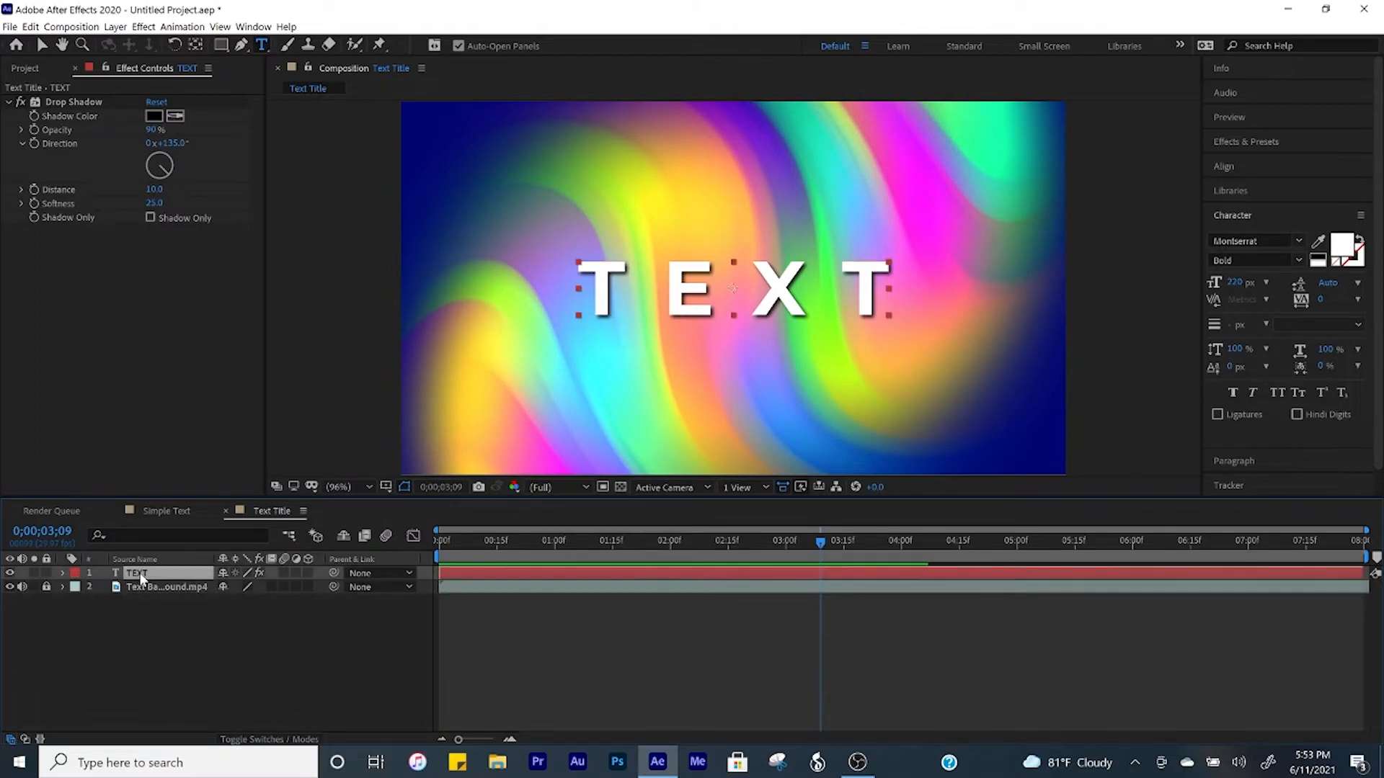
pyautogui.press('u')
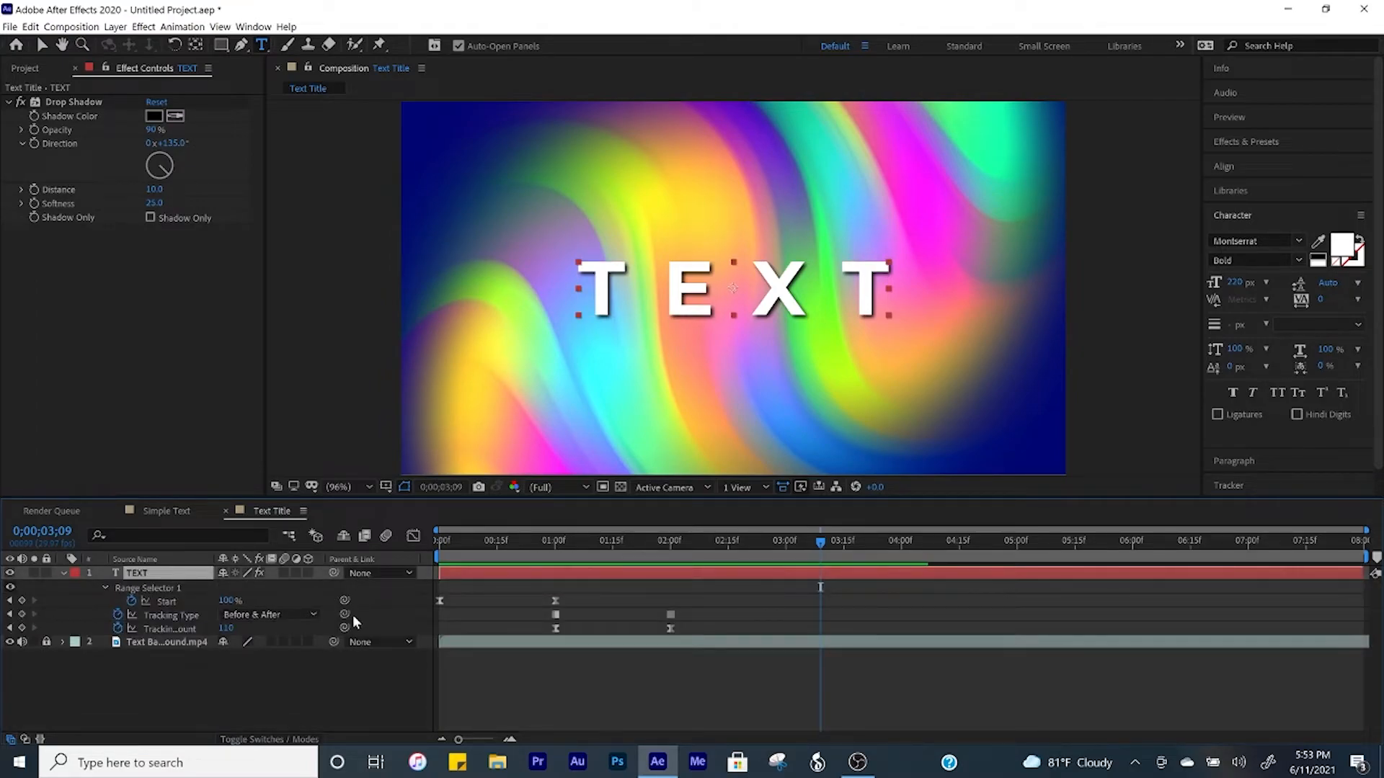
pyautogui.click(555, 601)
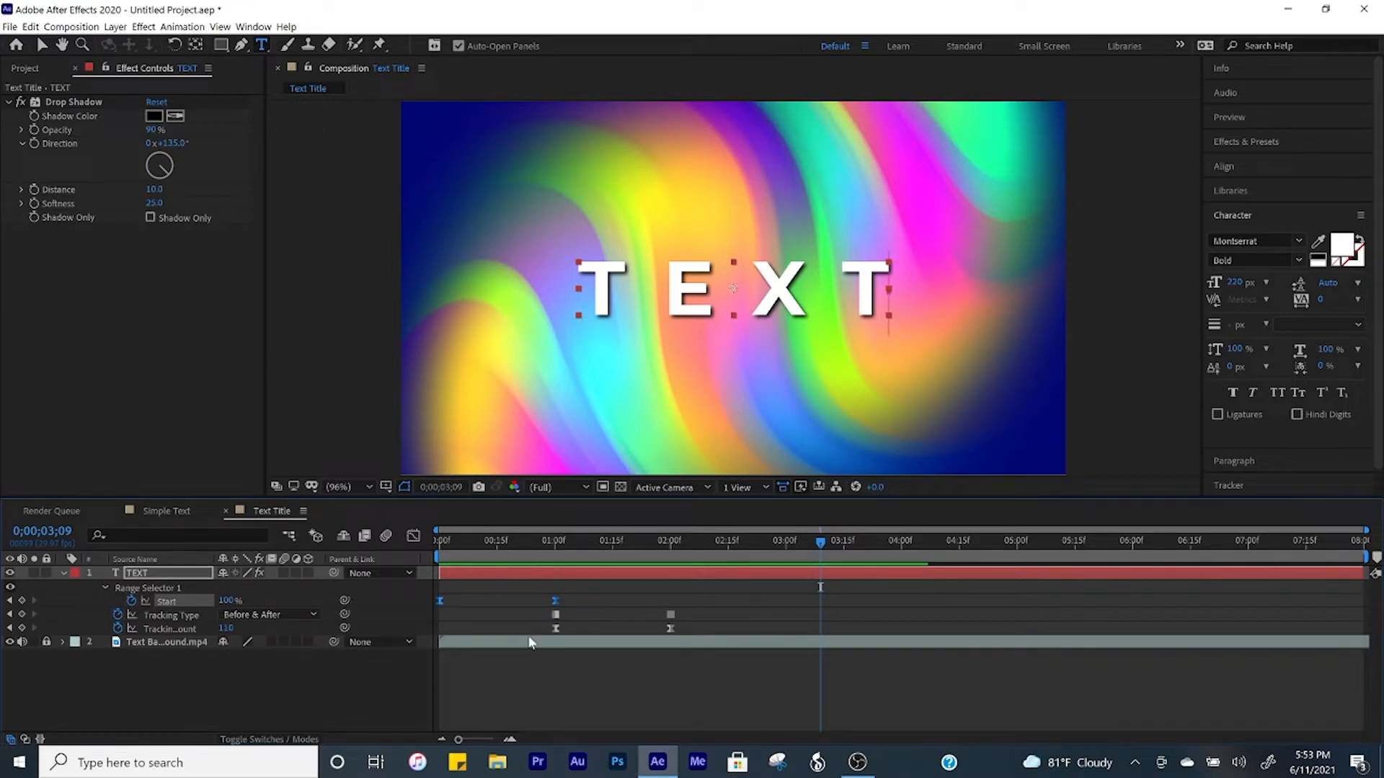
pyautogui.click(671, 544)
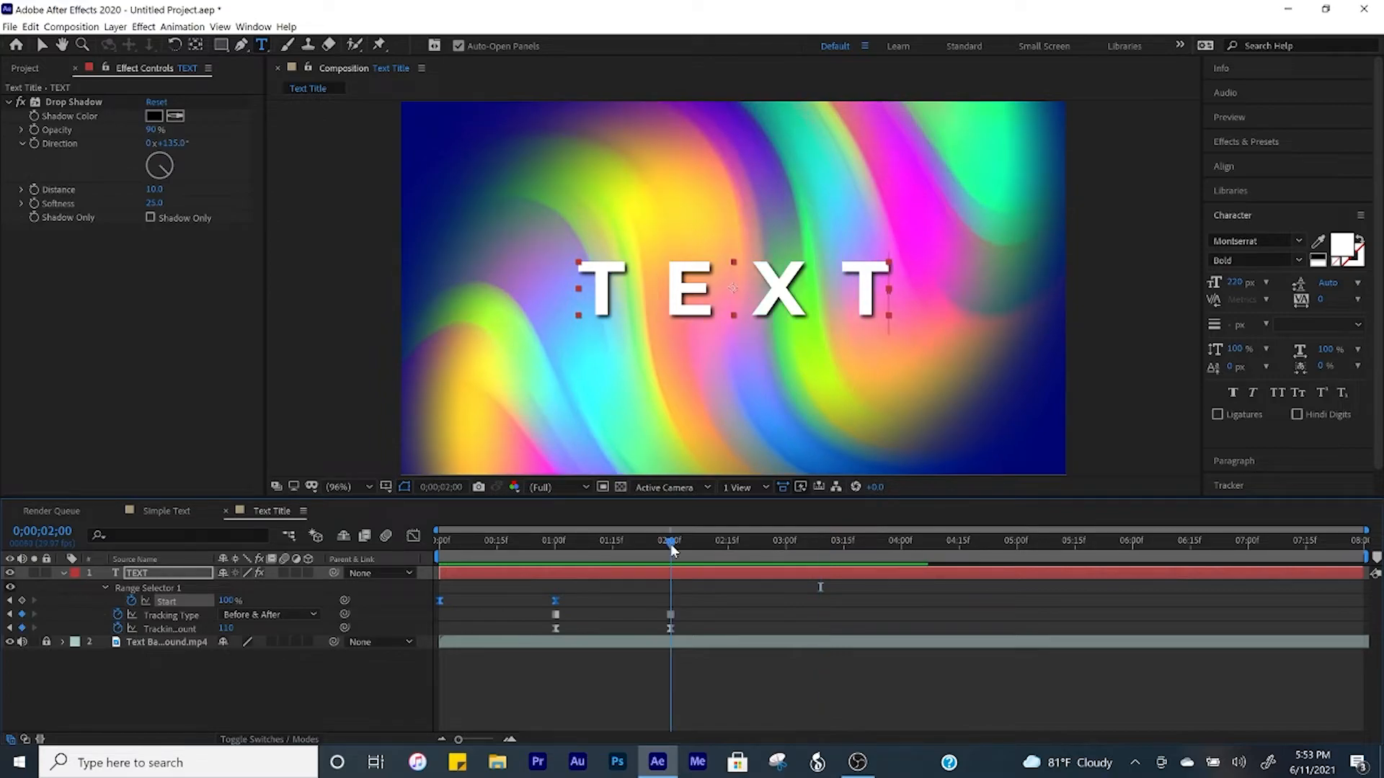
pyautogui.click(671, 598)
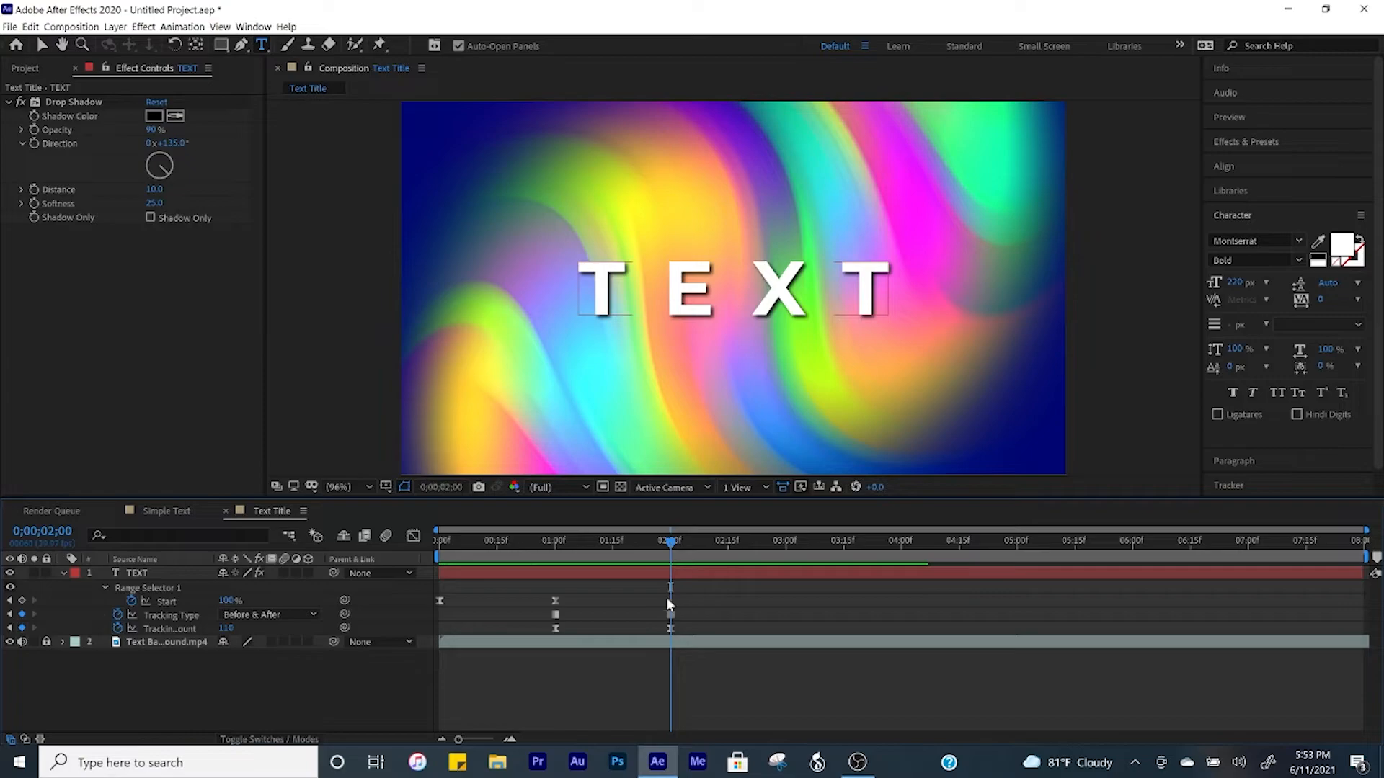
pyautogui.hotkey('ctrl', 'v')
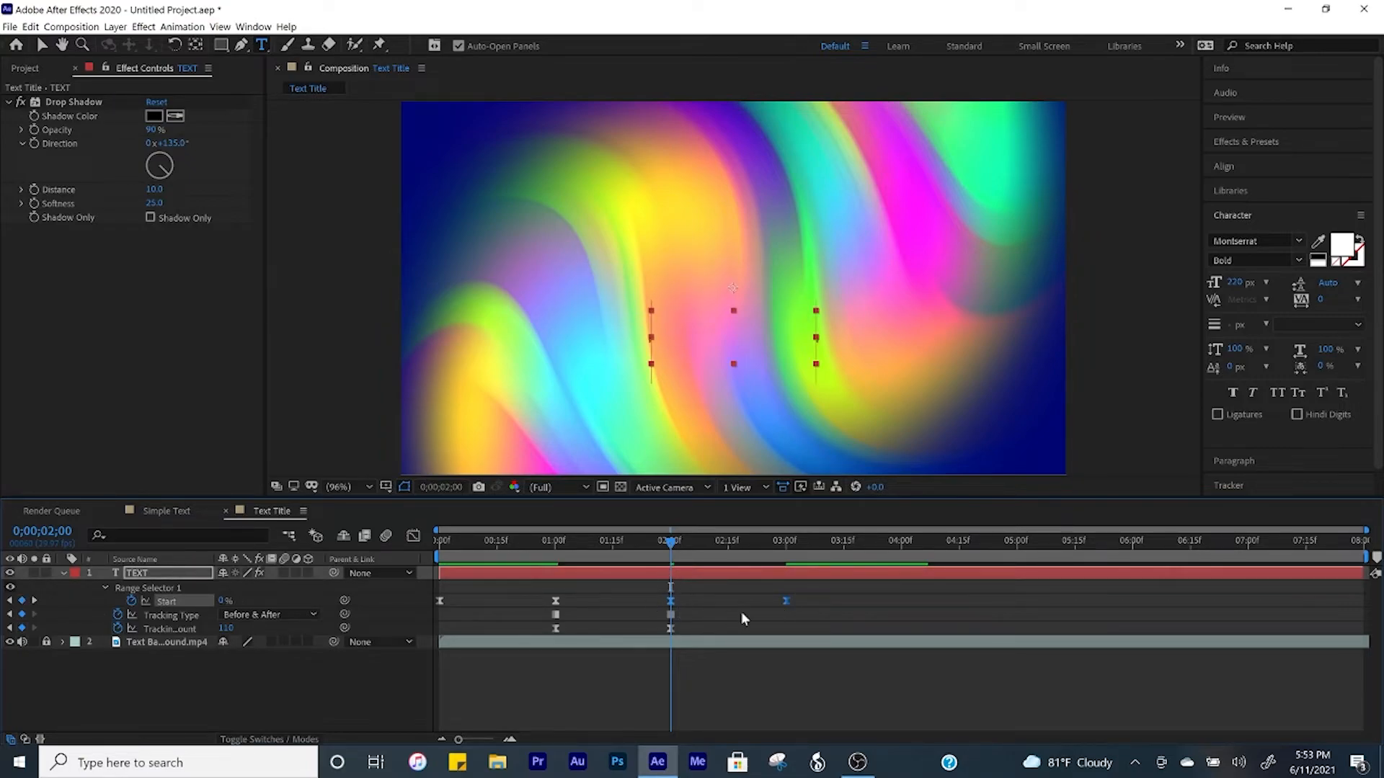
# - Time-reverse the two pasted Start keyframes at 2 and 3 seconds on the TEXT layer
pyautogui.rightClick(671, 603)
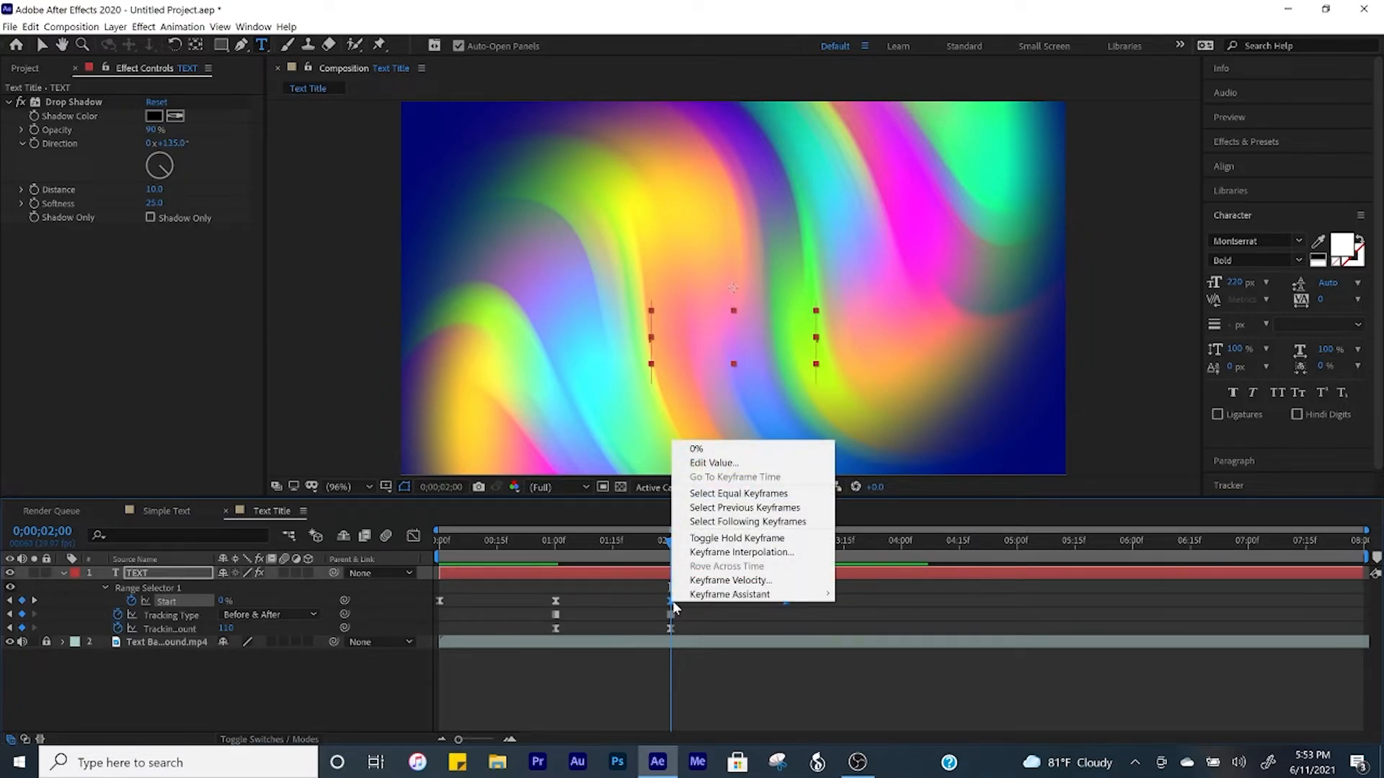
pyautogui.moveTo(696, 598)
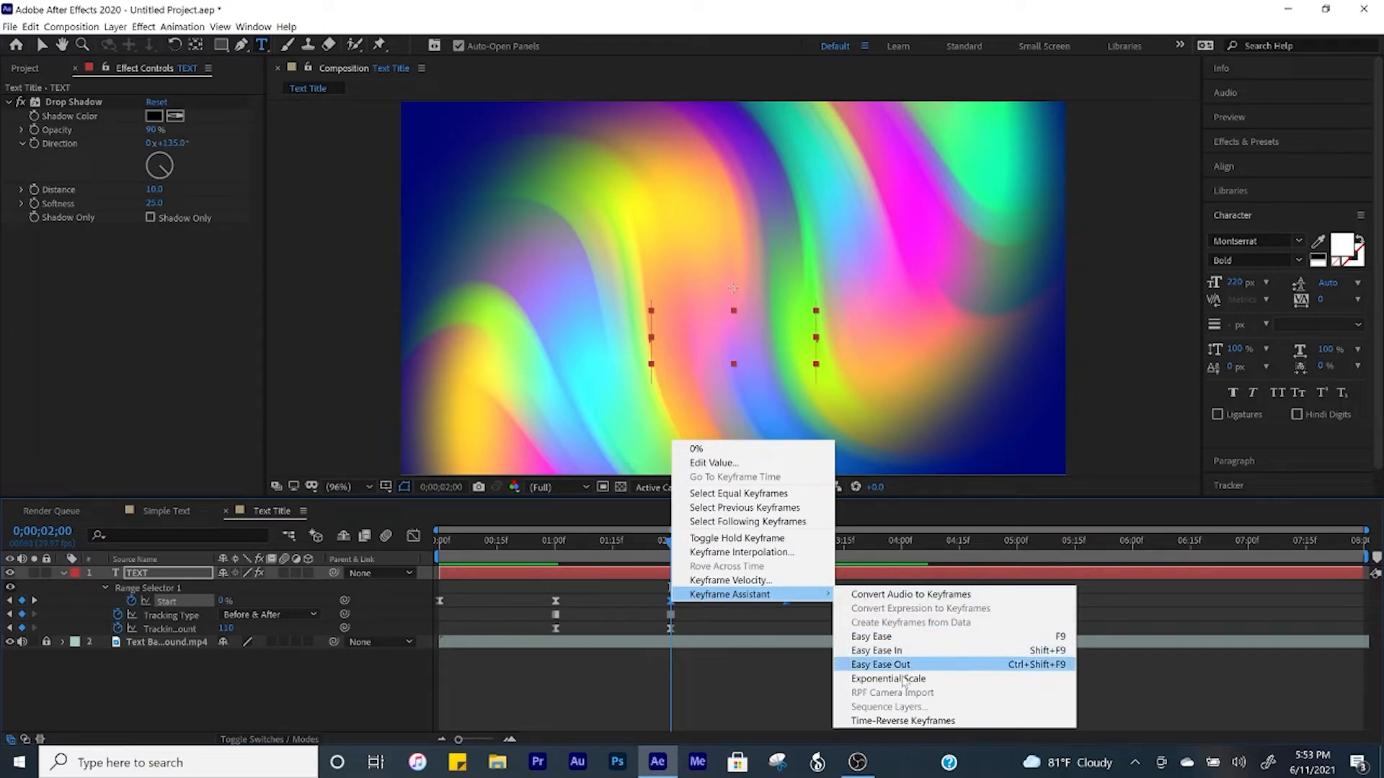
pyautogui.click(902, 720)
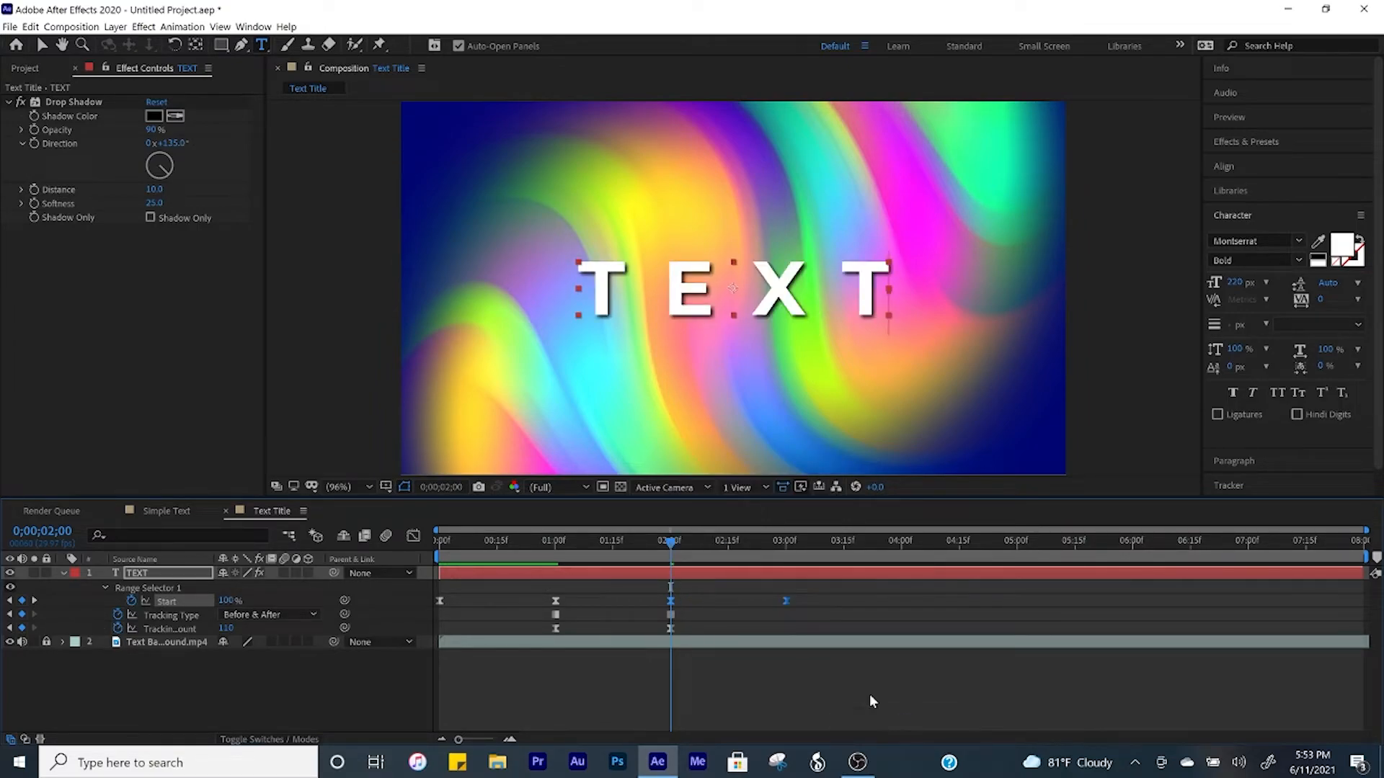
# - Soften the Start speed graph between 2 and 3 seconds into a shallow curve and return to the beginning of the timeline
pyautogui.click(414, 536)
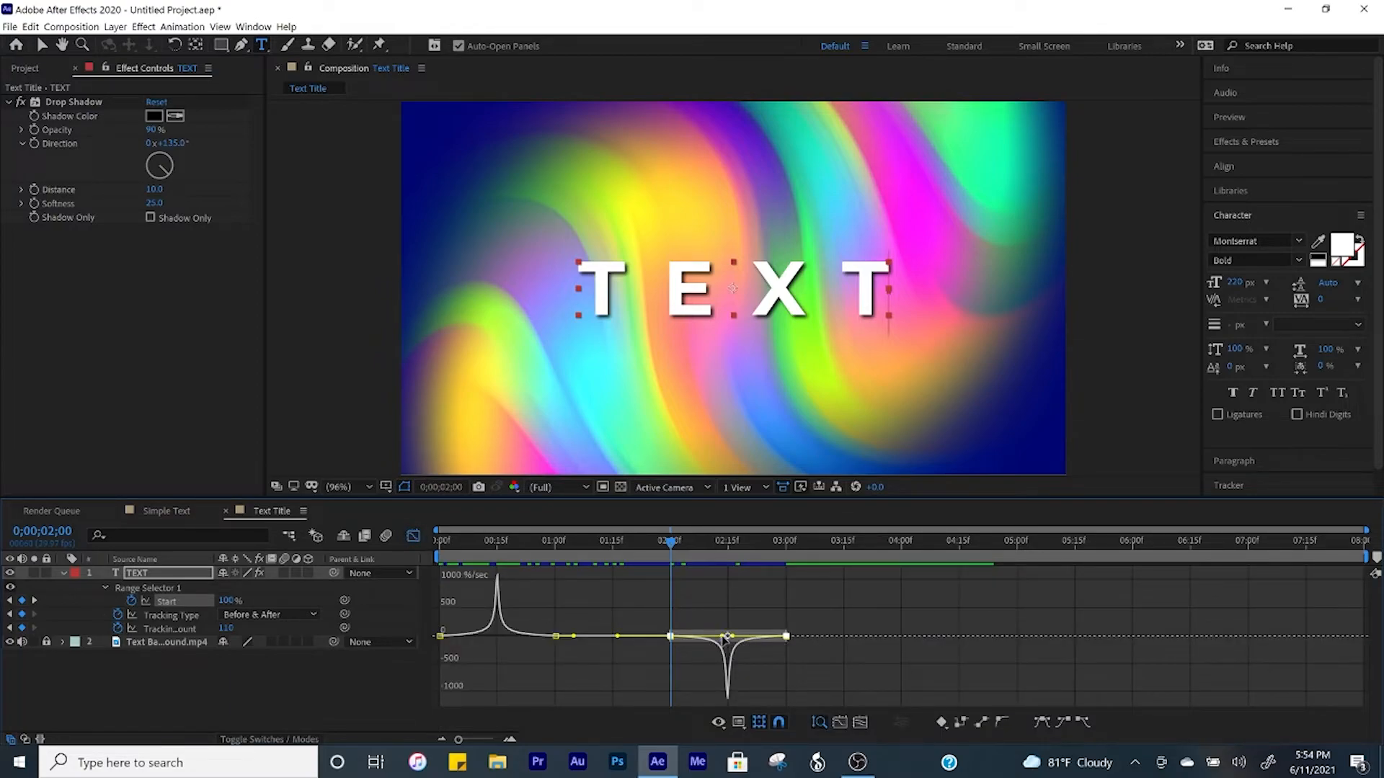
pyautogui.moveTo(724, 637); pyautogui.dragTo(769, 669)
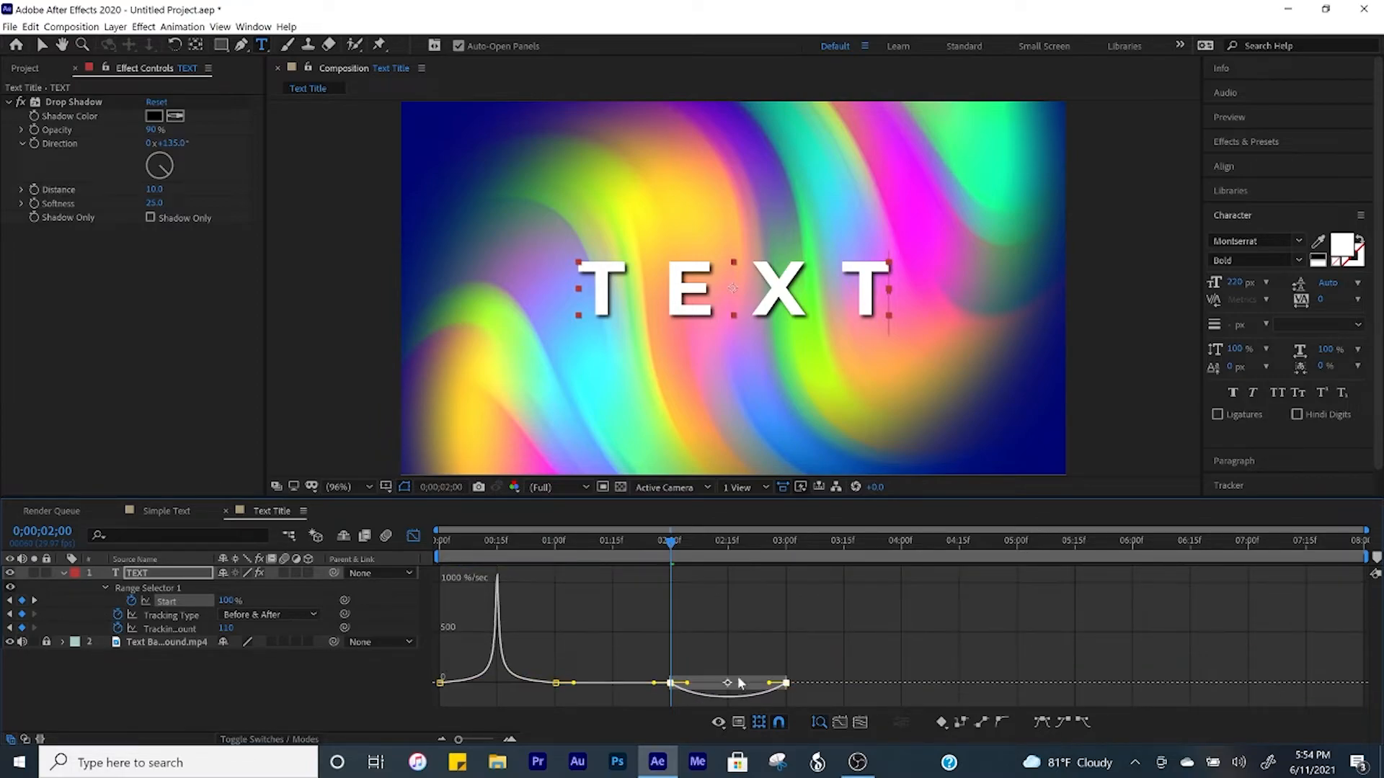
pyautogui.click(413, 536)
pyautogui.press('Home')
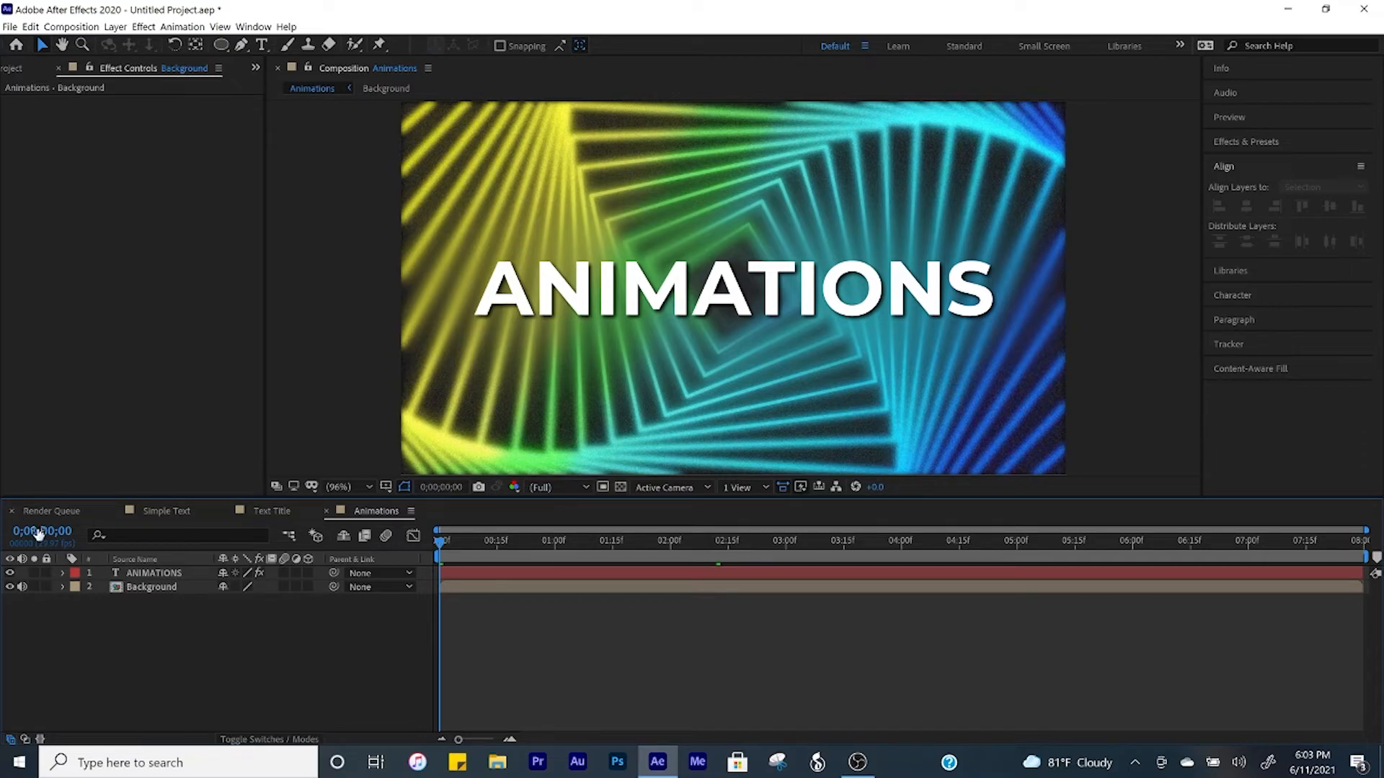
# - Add one text animator with Position, Opacity and Rotation properties to the ANIMATIONS layer
pyautogui.click(63, 574)
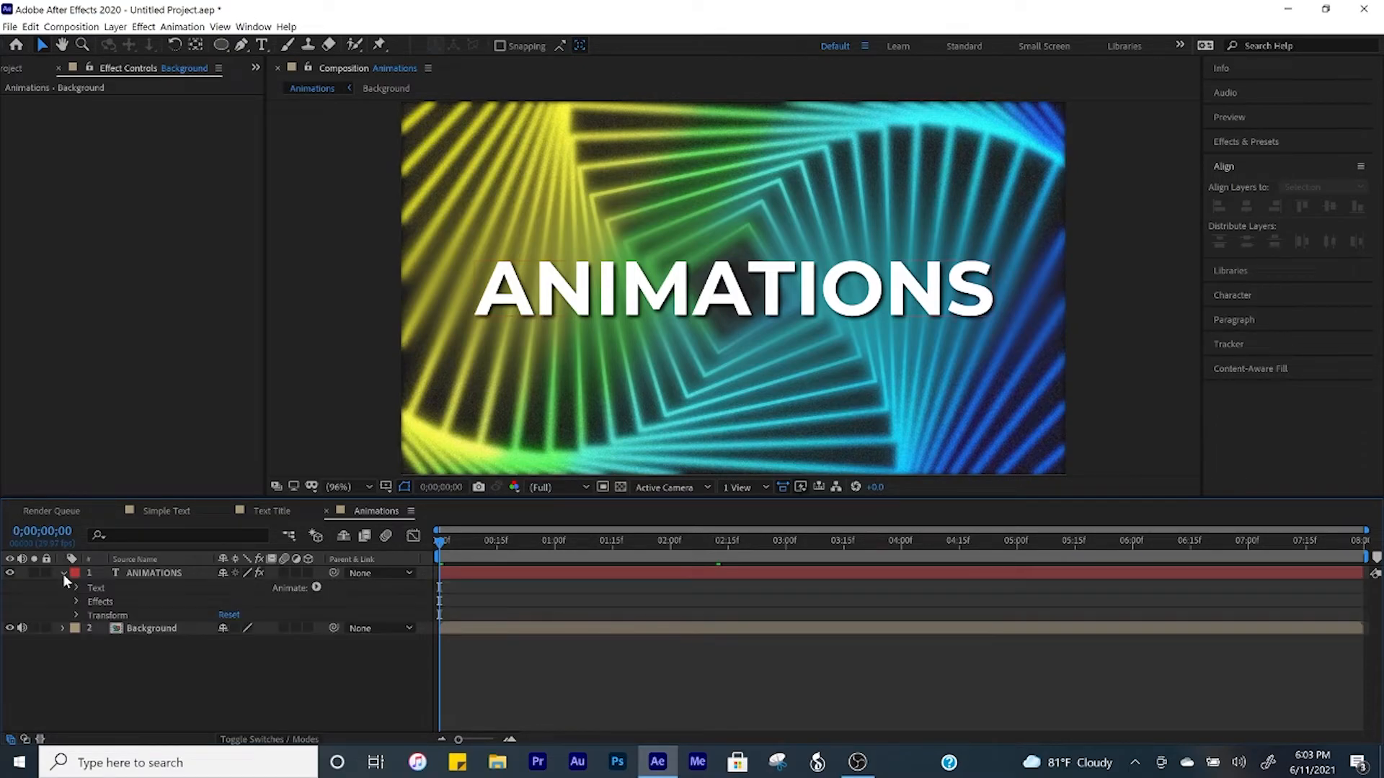
pyautogui.click(317, 587)
pyautogui.click(404, 376)
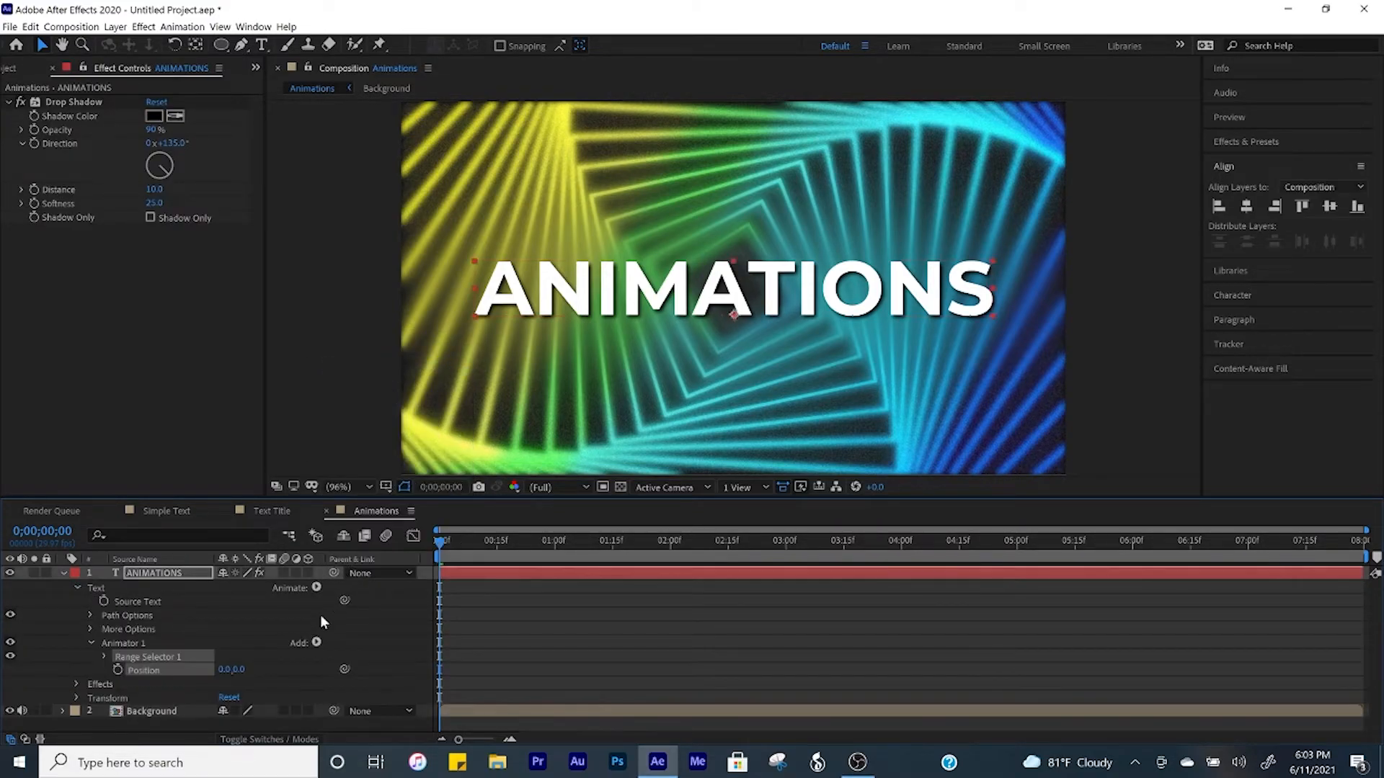
pyautogui.click(316, 586)
pyautogui.click(400, 427)
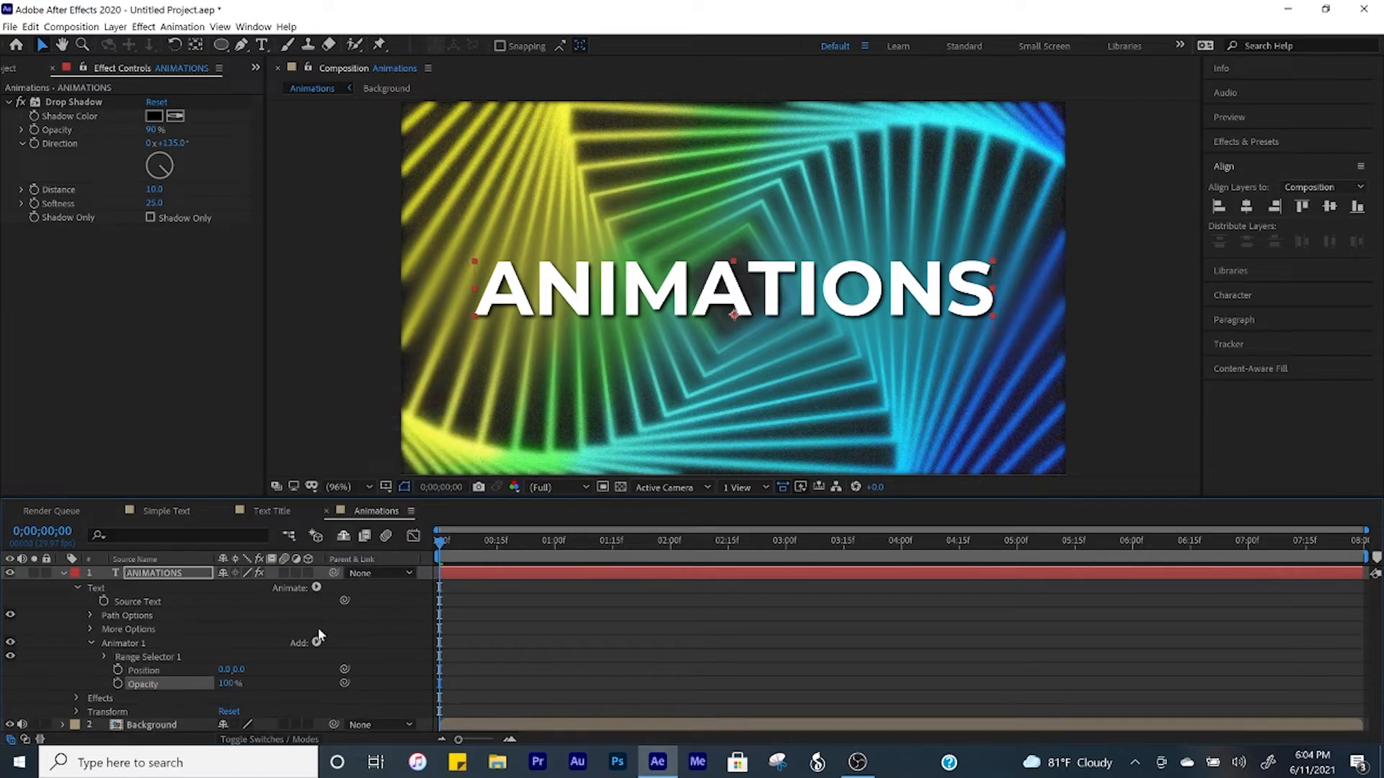
pyautogui.click(316, 587)
pyautogui.click(400, 410)
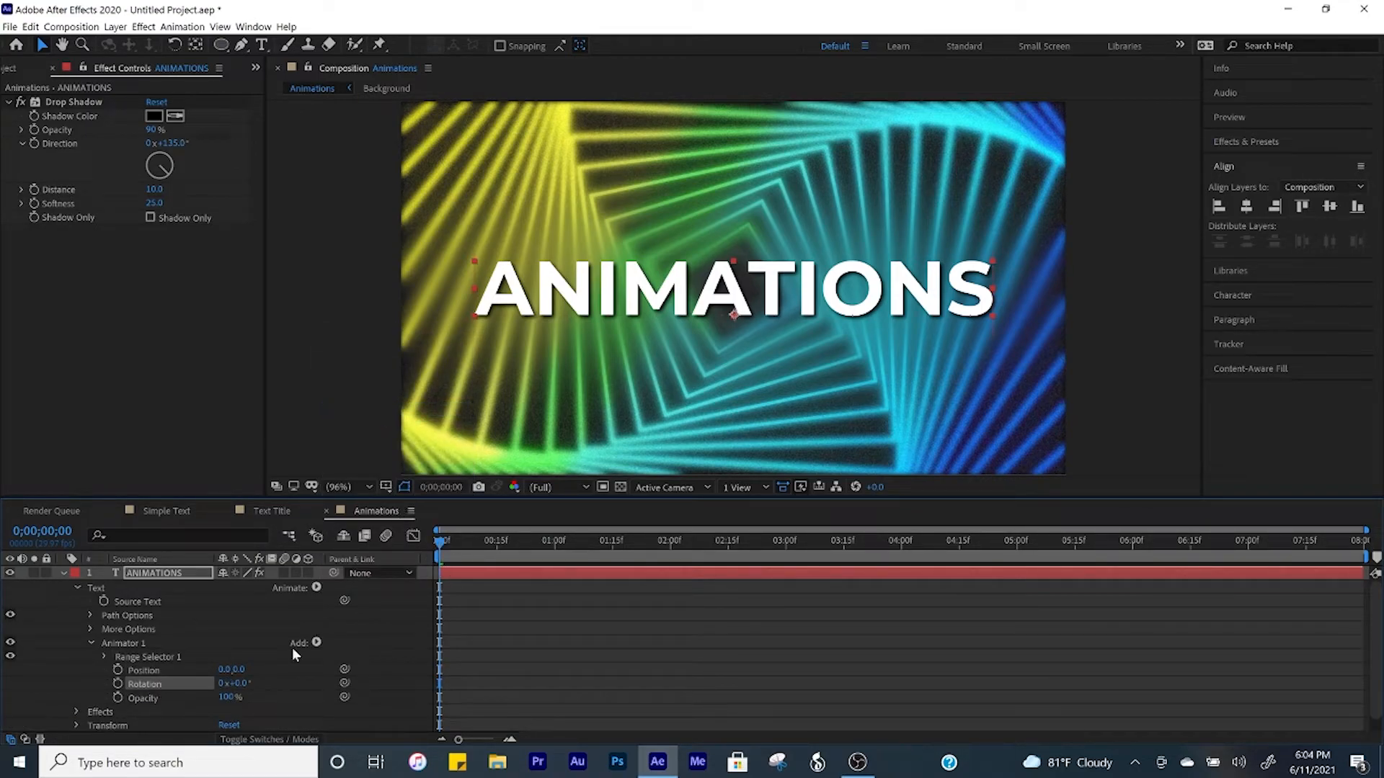
# - Set the ANIMATIONS animator's Opacity to 0%, its vertical Position to 140 and its Rotation to -90°
pyautogui.click(229, 697)
pyautogui.write('0')
pyautogui.press('Return')
pyautogui.press('Tab')
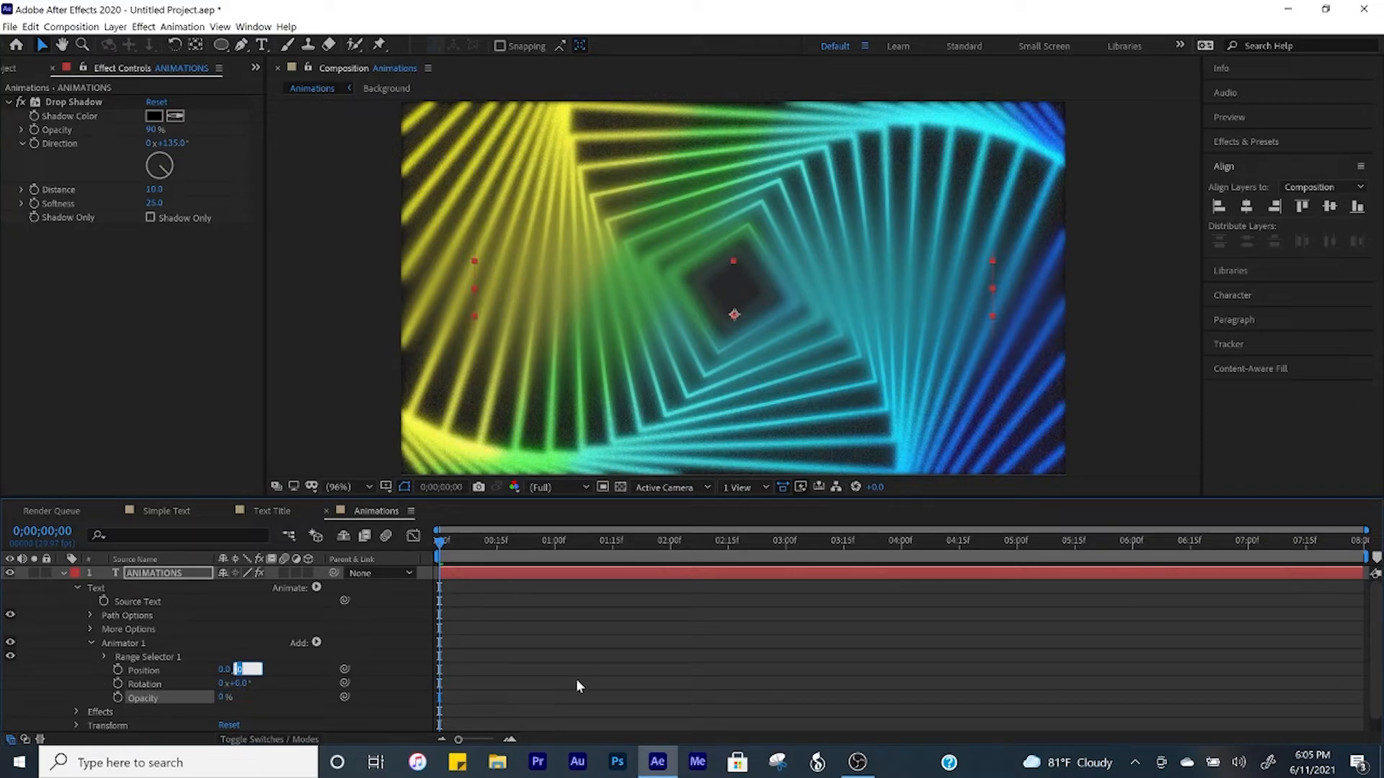
pyautogui.write('140')
pyautogui.press('Return')
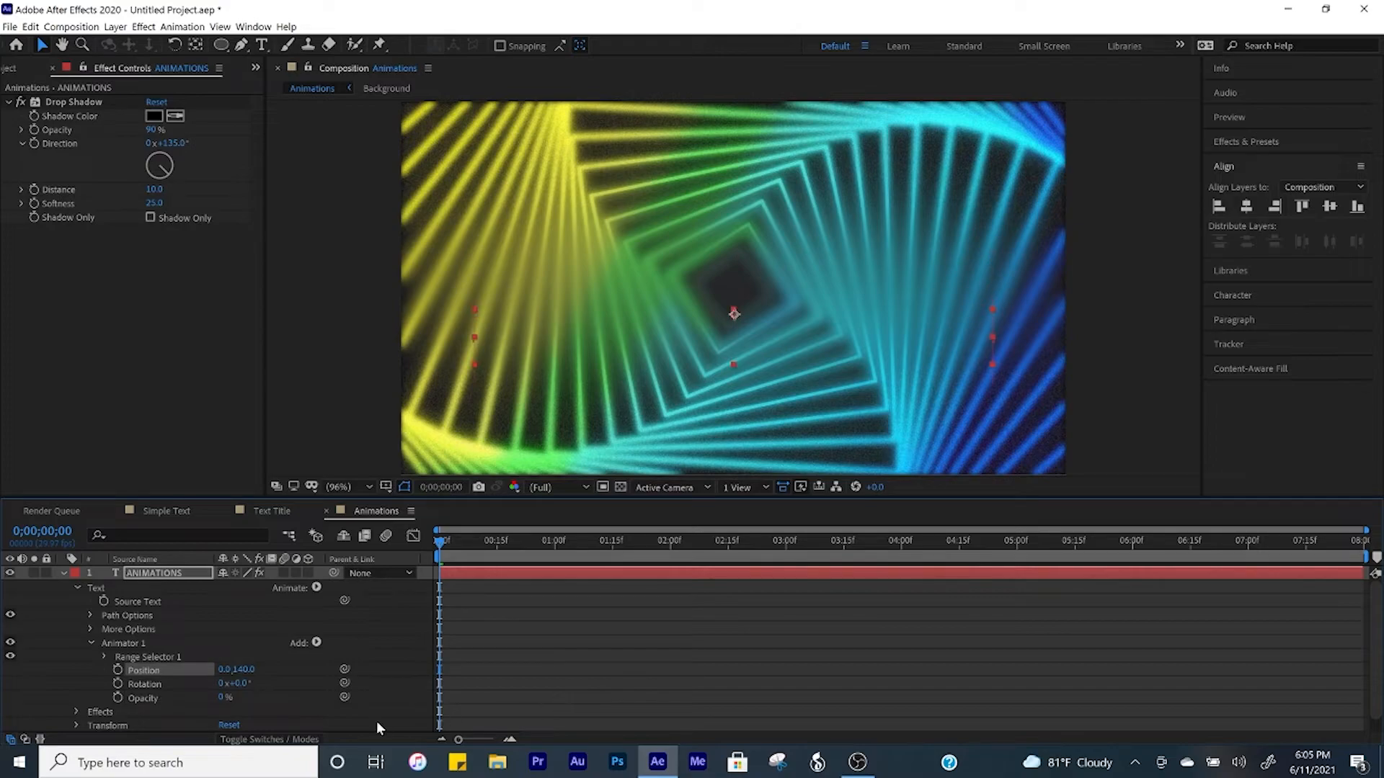
pyautogui.click(240, 685)
pyautogui.write('-90')
pyautogui.press('Return')
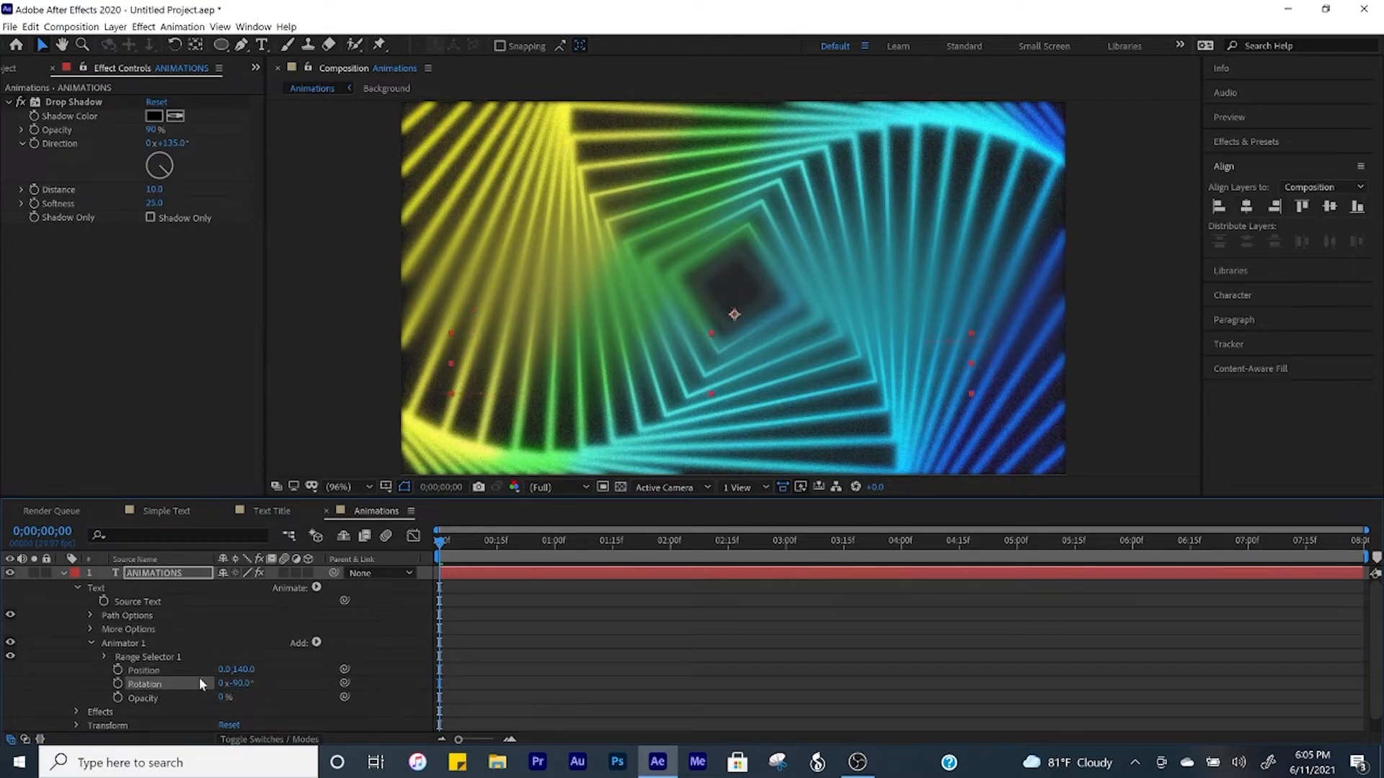
# - Keyframe the ANIMATIONS range selector's Start from 0% at 0 seconds to 100% at 0;00;01;15
pyautogui.click(103, 657)
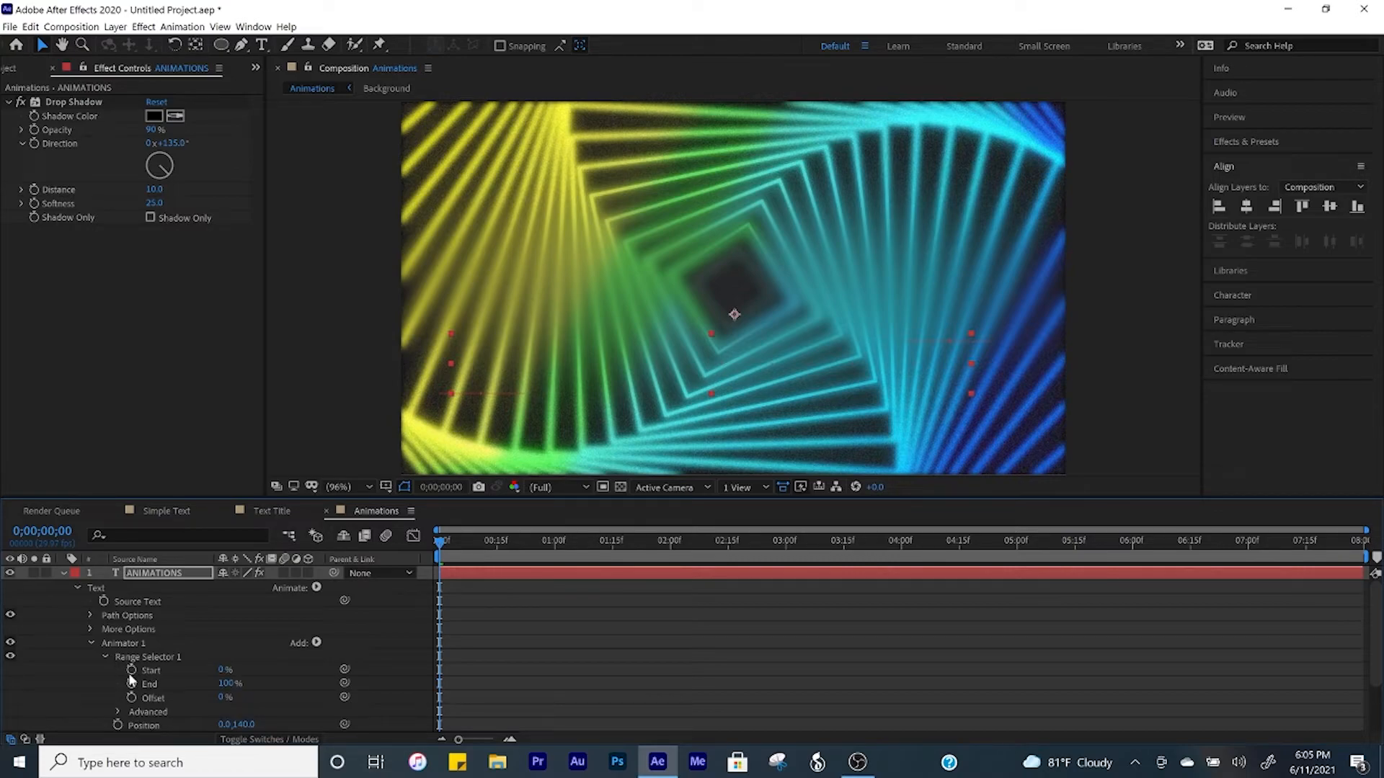
pyautogui.click(131, 671)
pyautogui.click(612, 545)
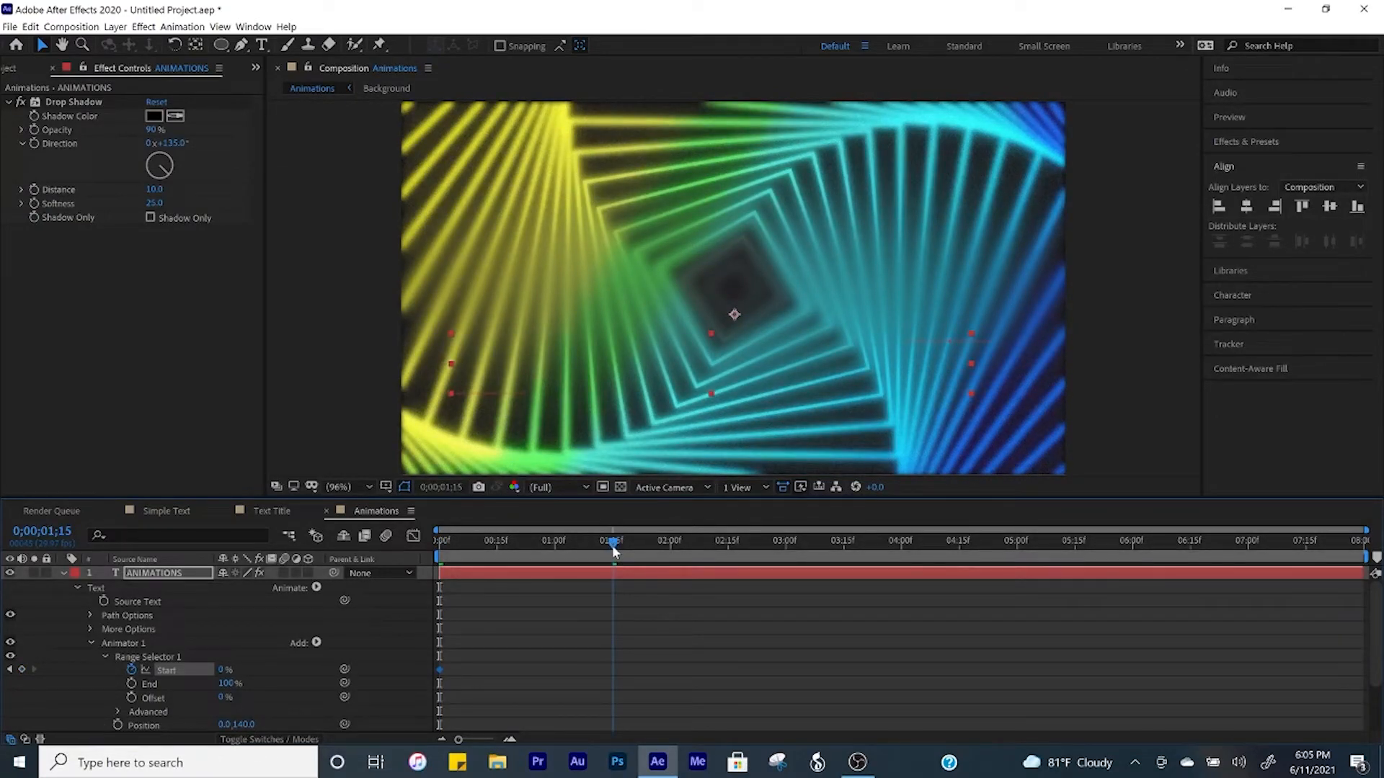
pyautogui.click(225, 671)
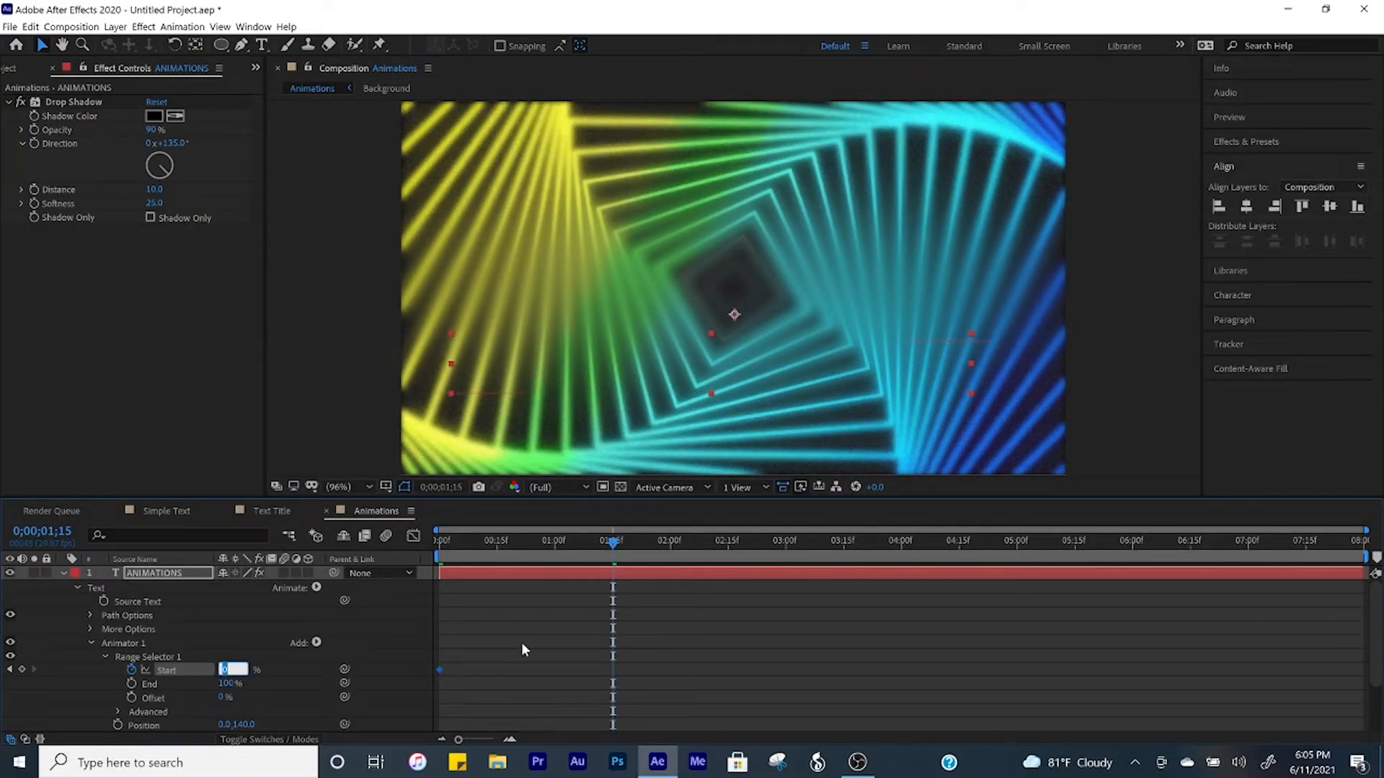
pyautogui.write('100')
pyautogui.press('Return')
# - Apply Easy Ease to both Start keyframes of the ANIMATIONS range selector
pyautogui.moveTo(656, 637); pyautogui.dragTo(457, 702)
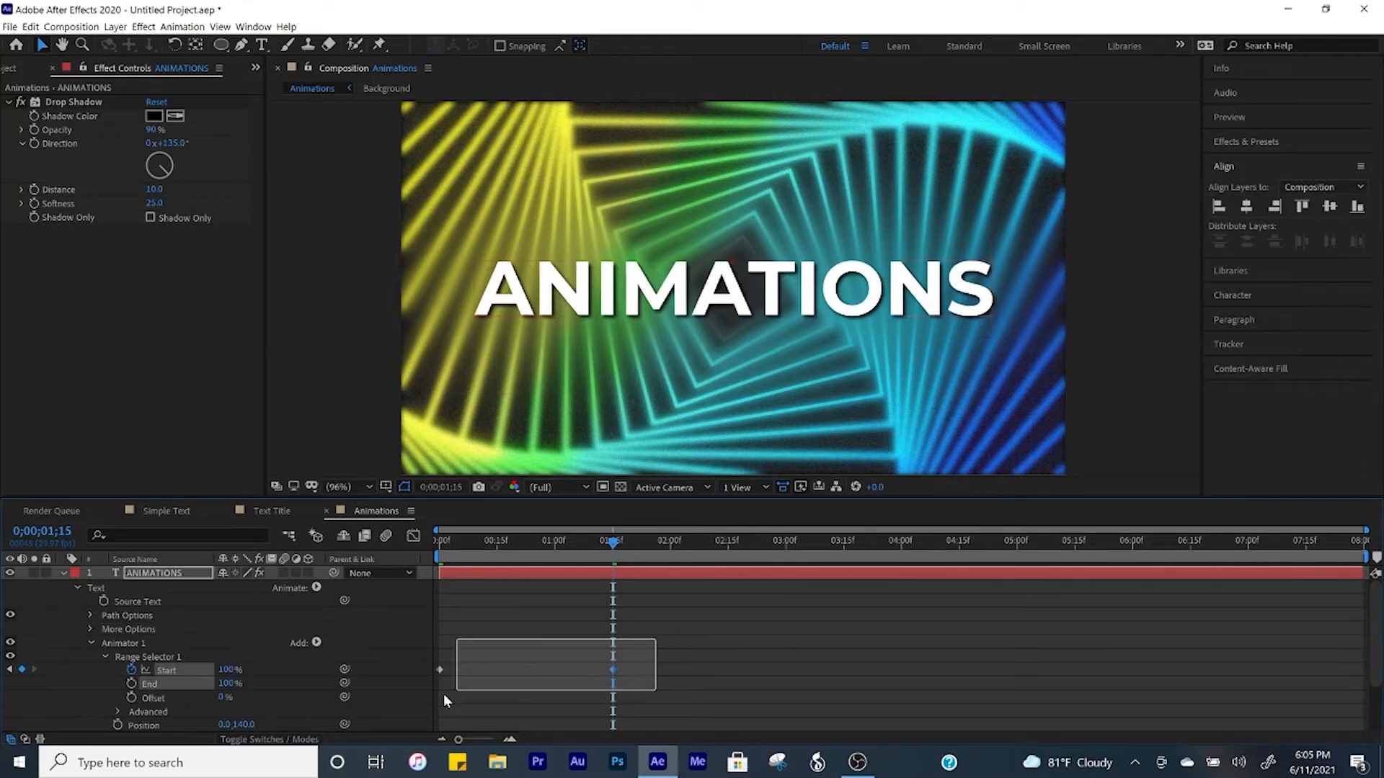
pyautogui.rightClick(442, 669)
pyautogui.moveTo(504, 661)
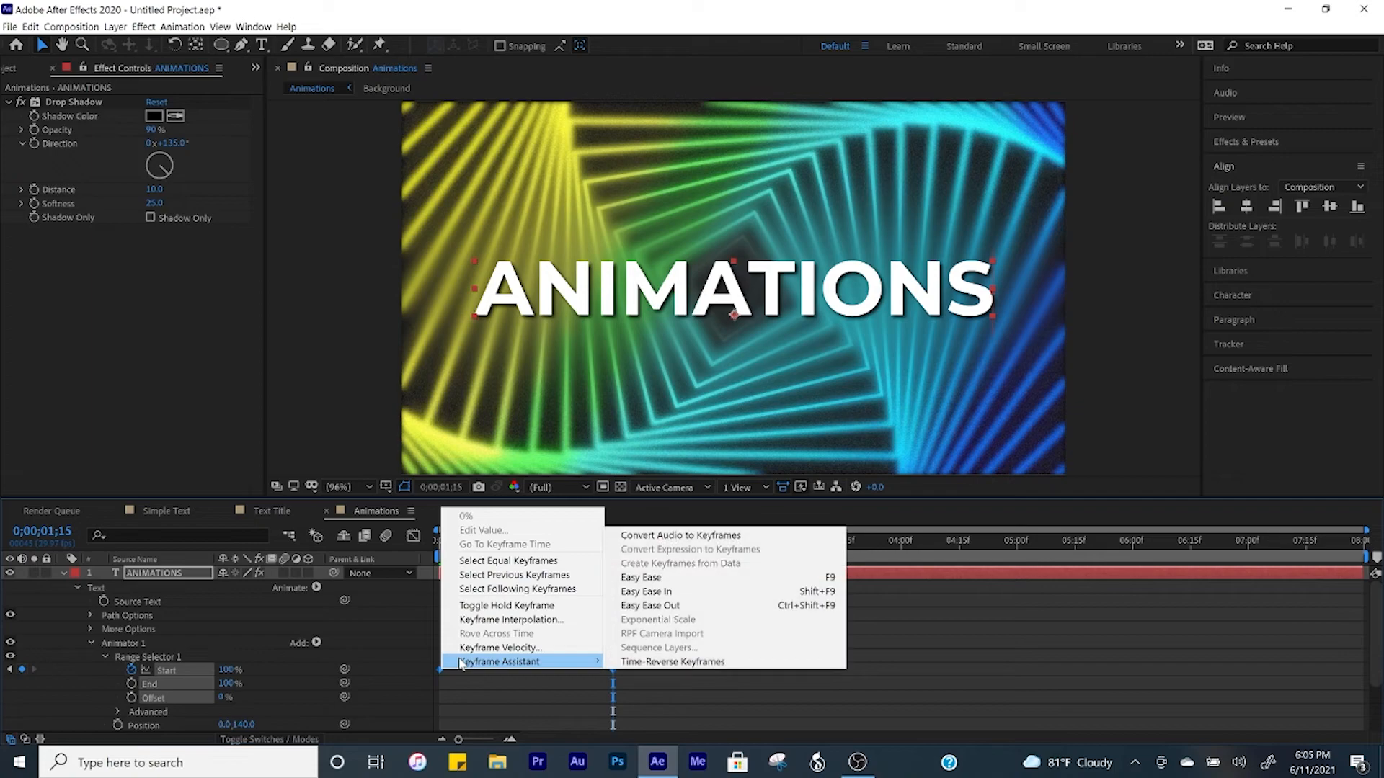
pyautogui.click(679, 577)
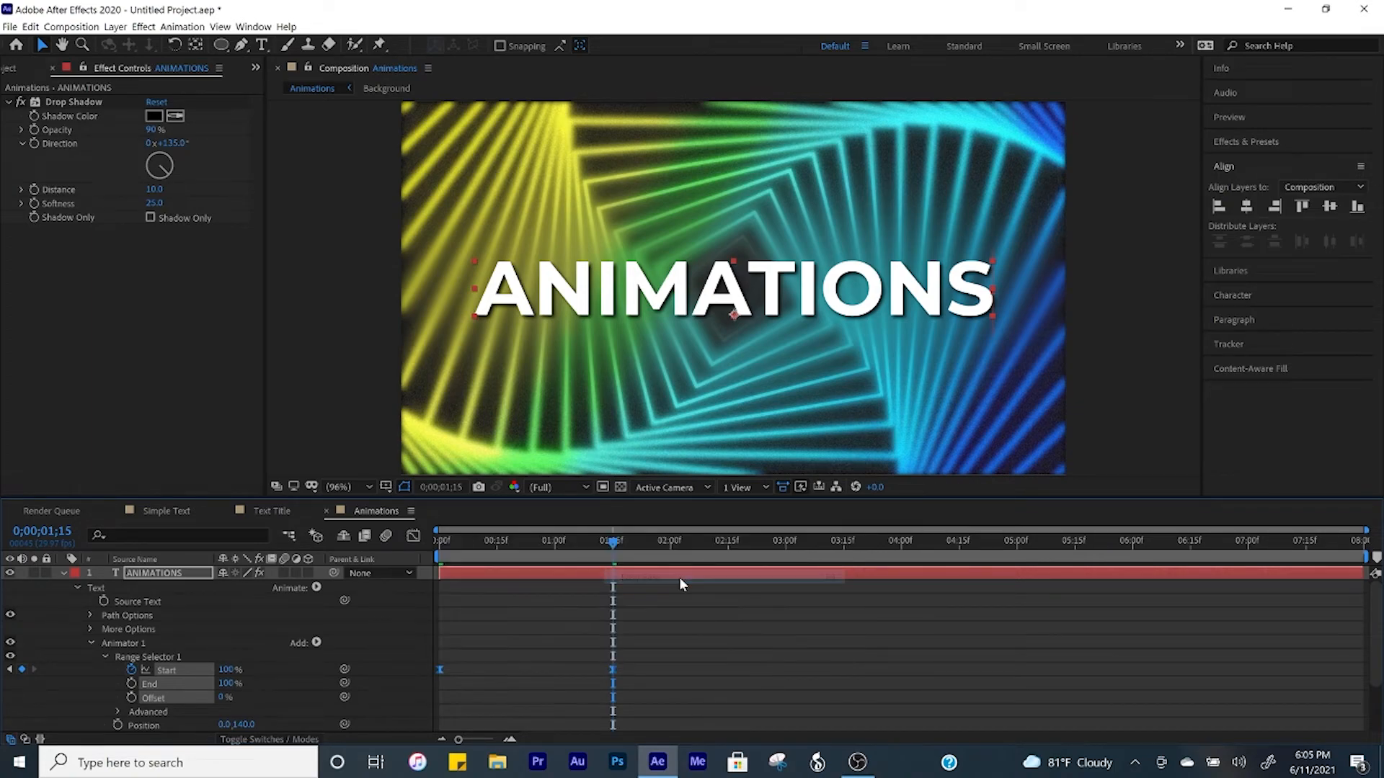
# - Reshape the Start speed graph into a narrower peak midway between its two keyframes and preview the animation from the start
pyautogui.click(413, 536)
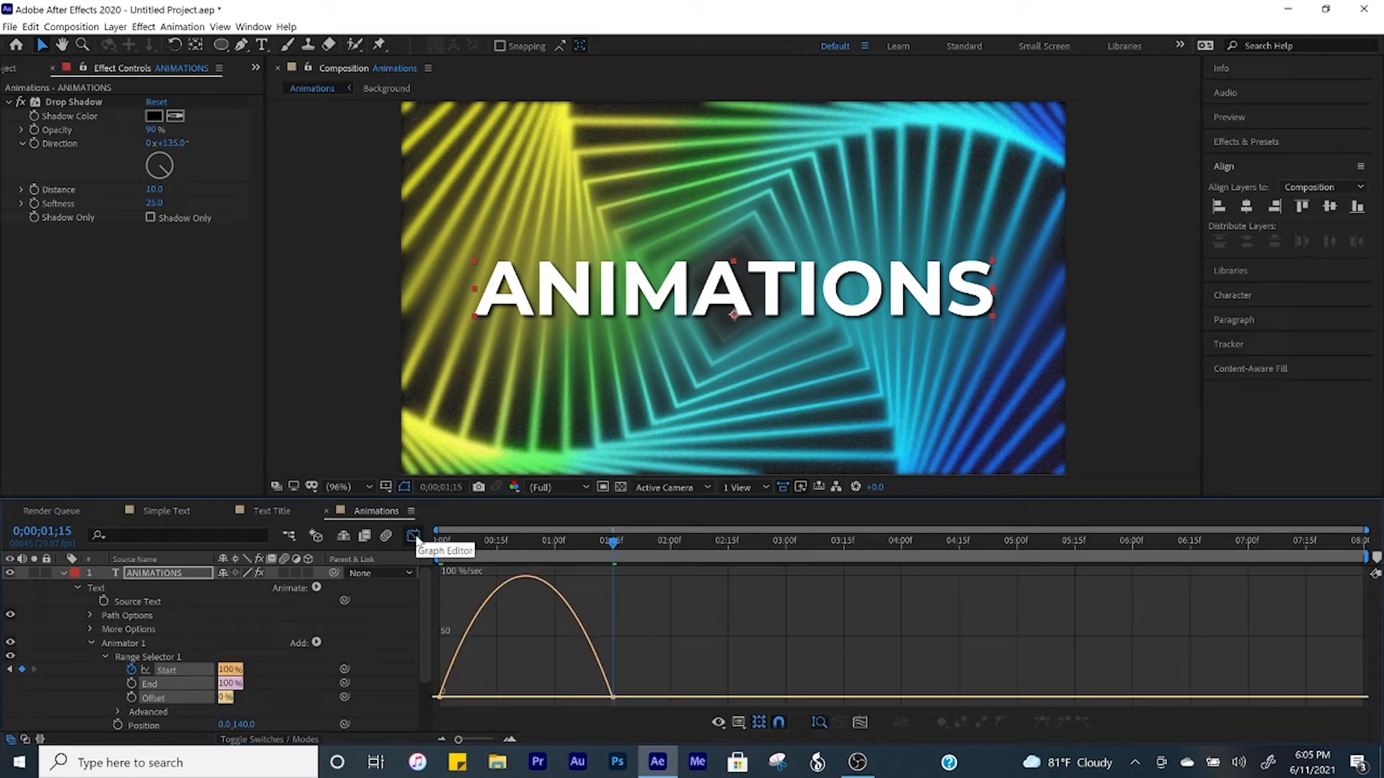
pyautogui.click(442, 697)
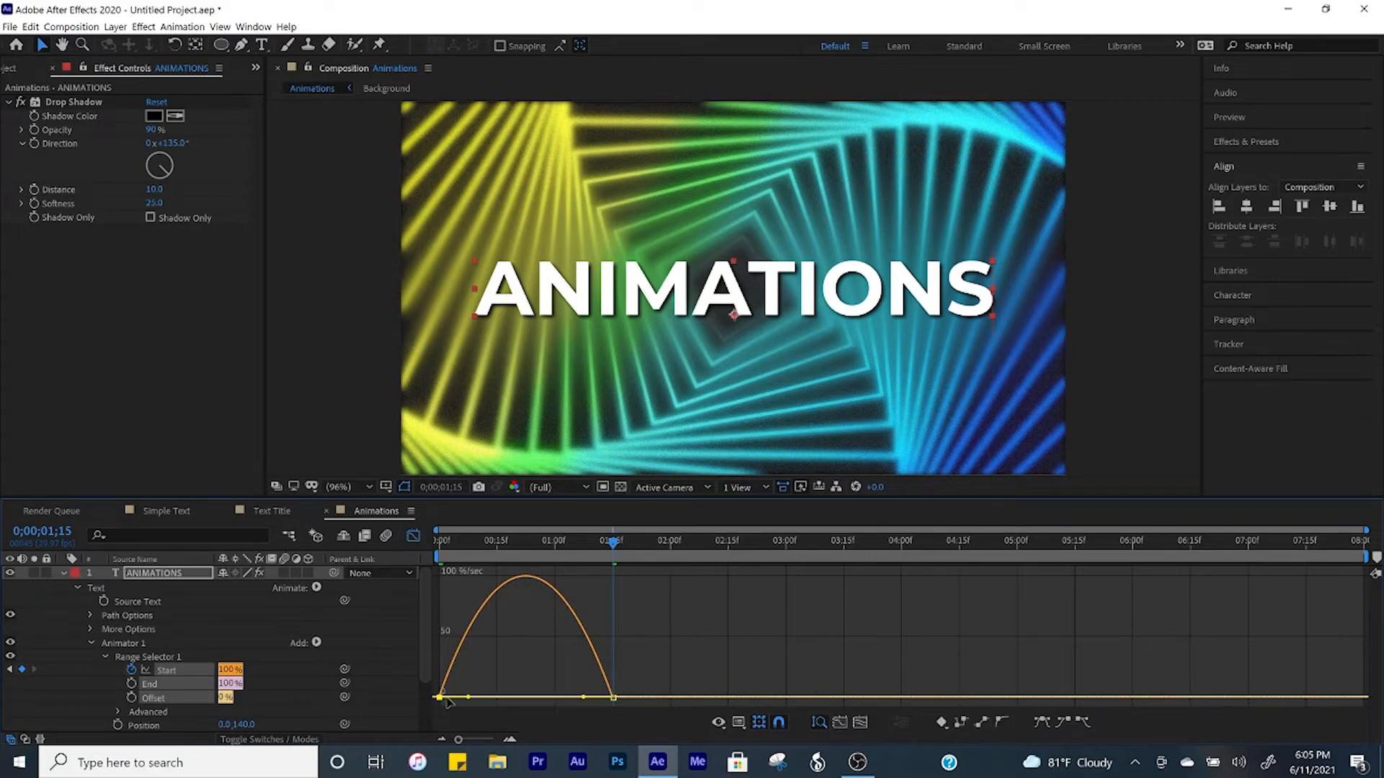
pyautogui.moveTo(470, 698); pyautogui.dragTo(488, 699)
pyautogui.moveTo(583, 697); pyautogui.dragTo(554, 698)
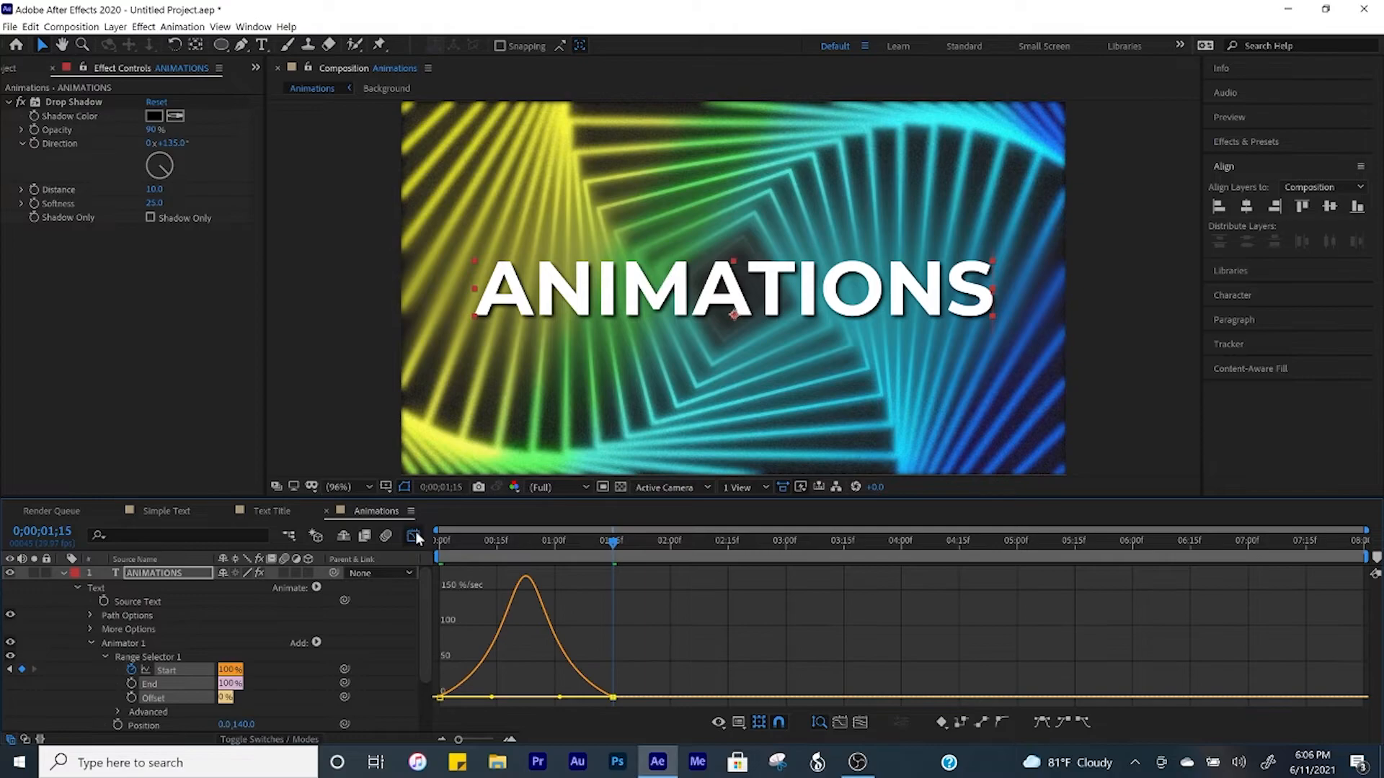
pyautogui.click(414, 536)
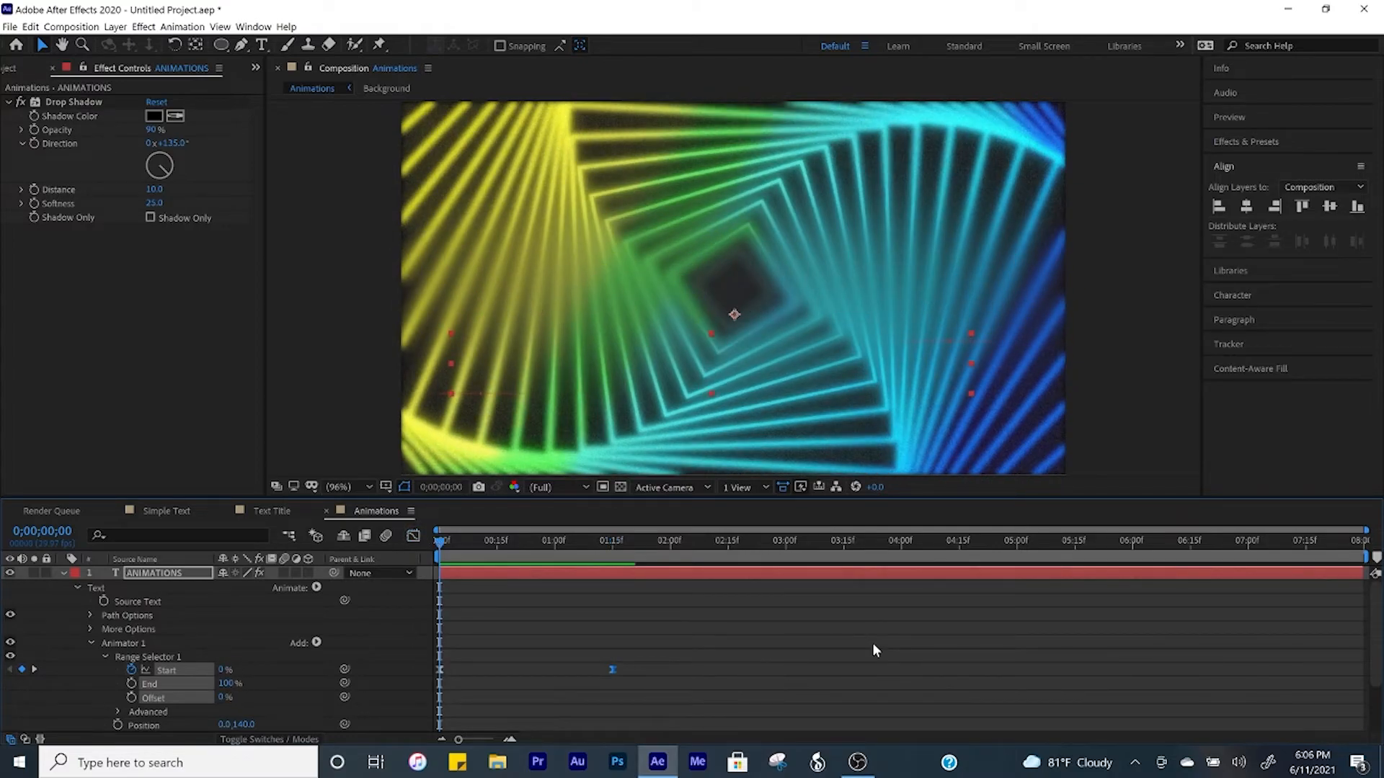
pyautogui.press('space')
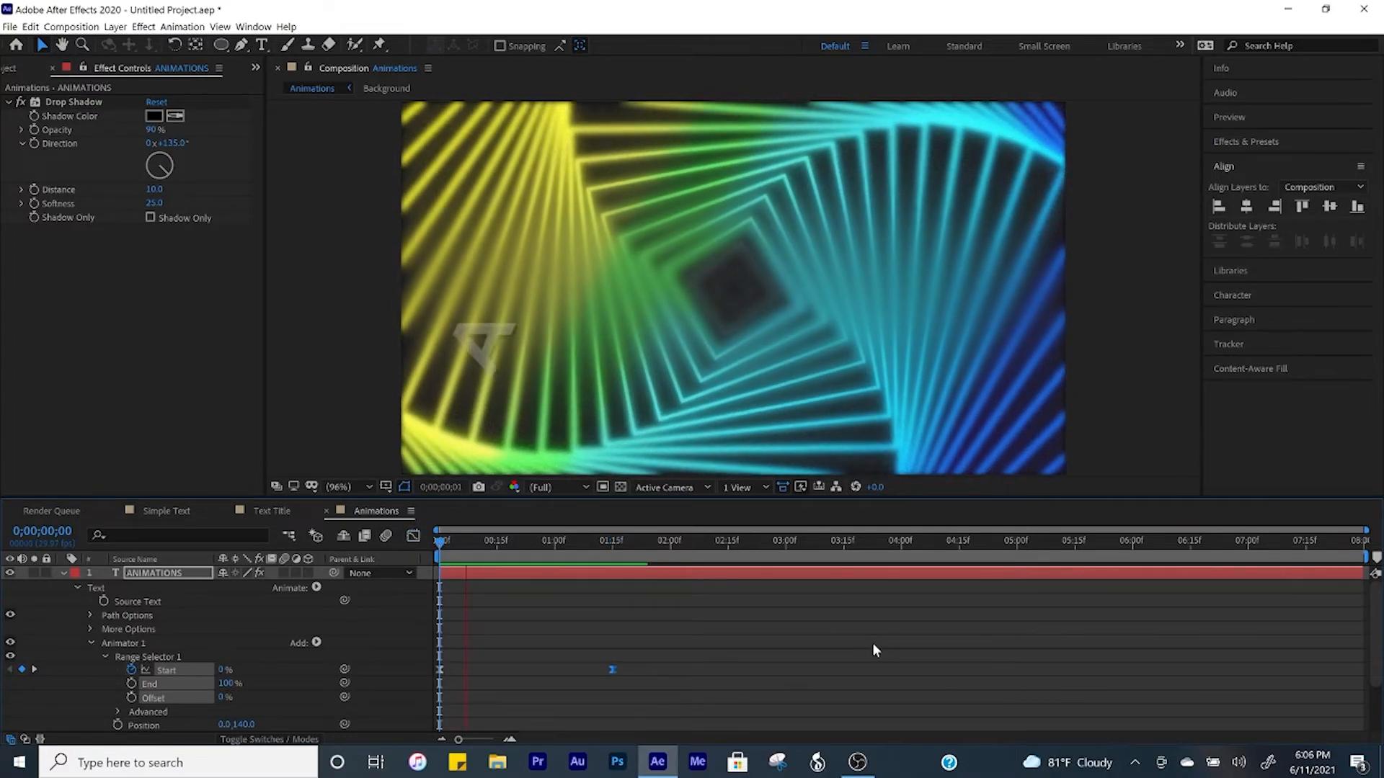
pyautogui.press('space')
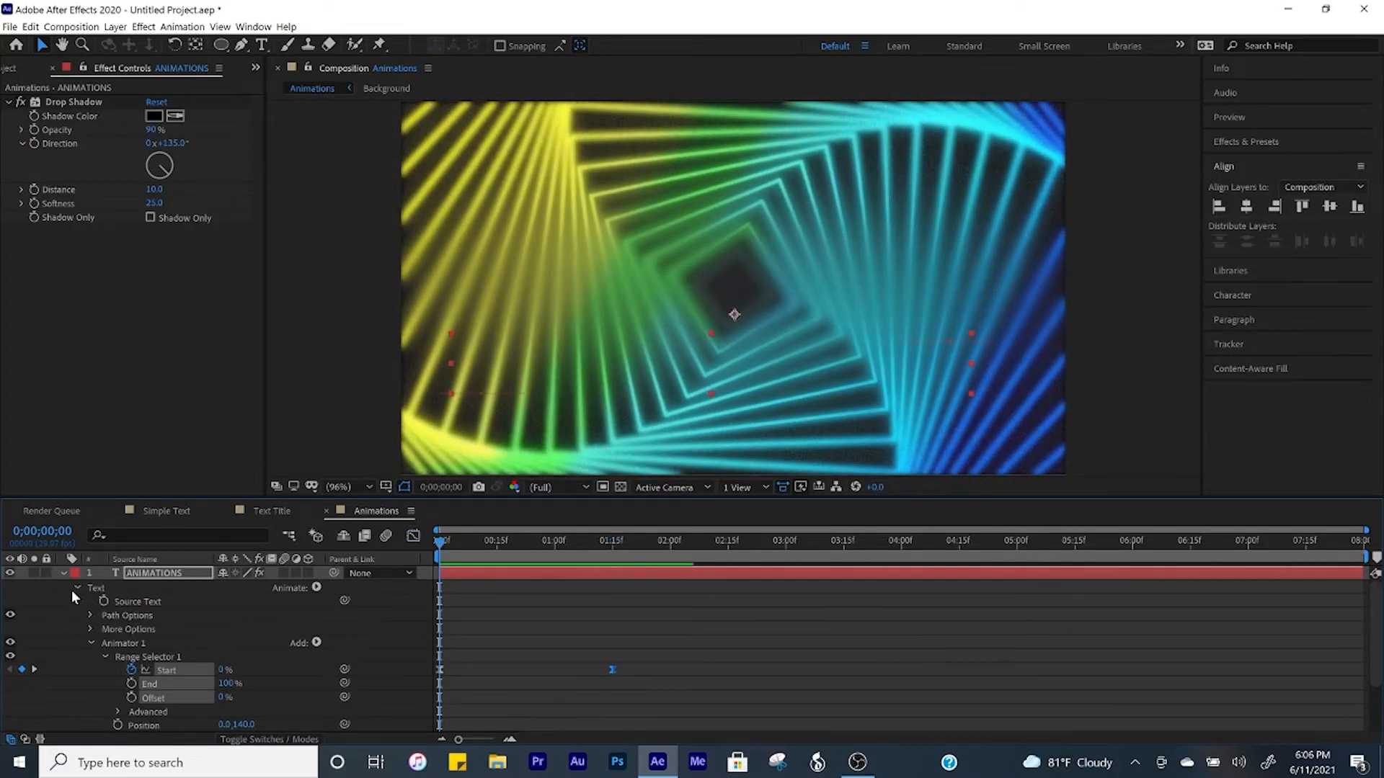
# - Show only the ANIMATIONS layer's Scale property and keyframe it at 90% at 0 seconds
pyautogui.click(63, 573)
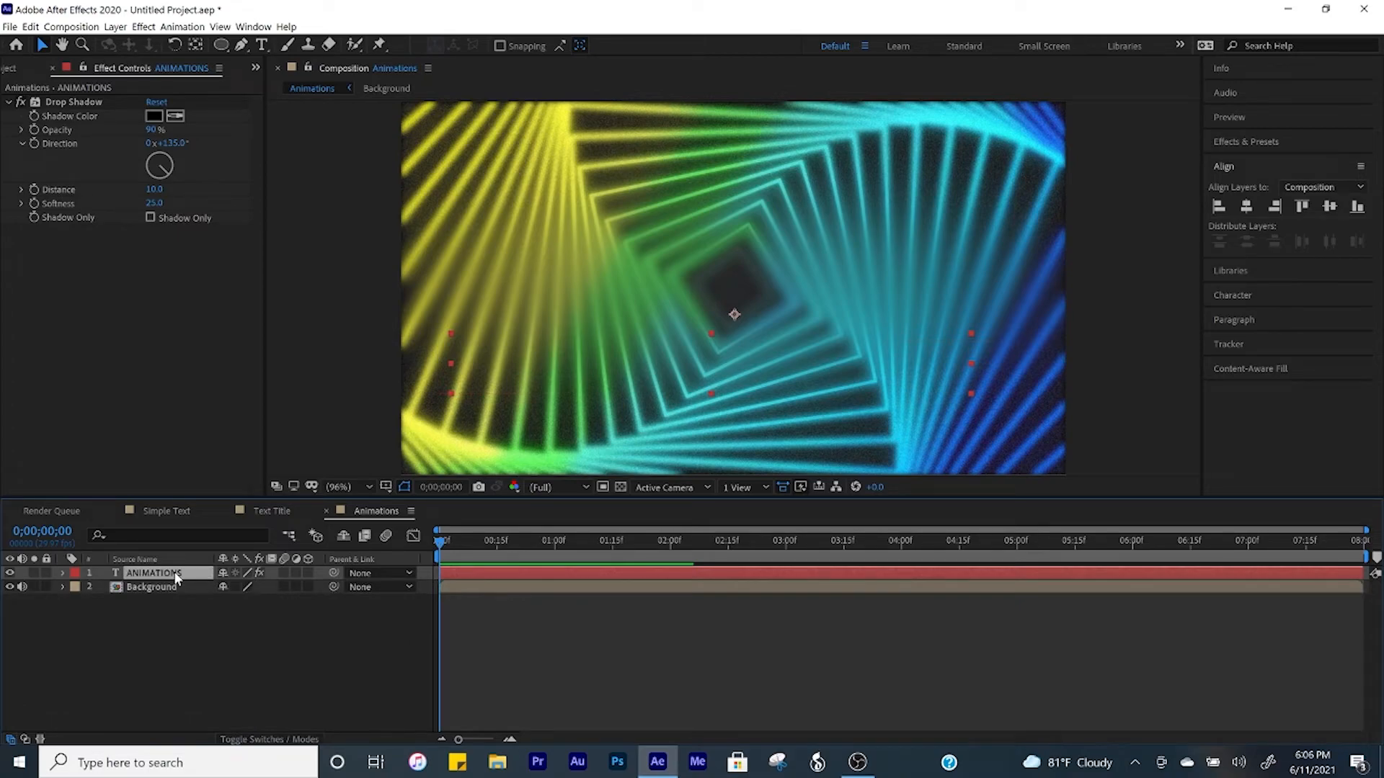
pyautogui.press('s')
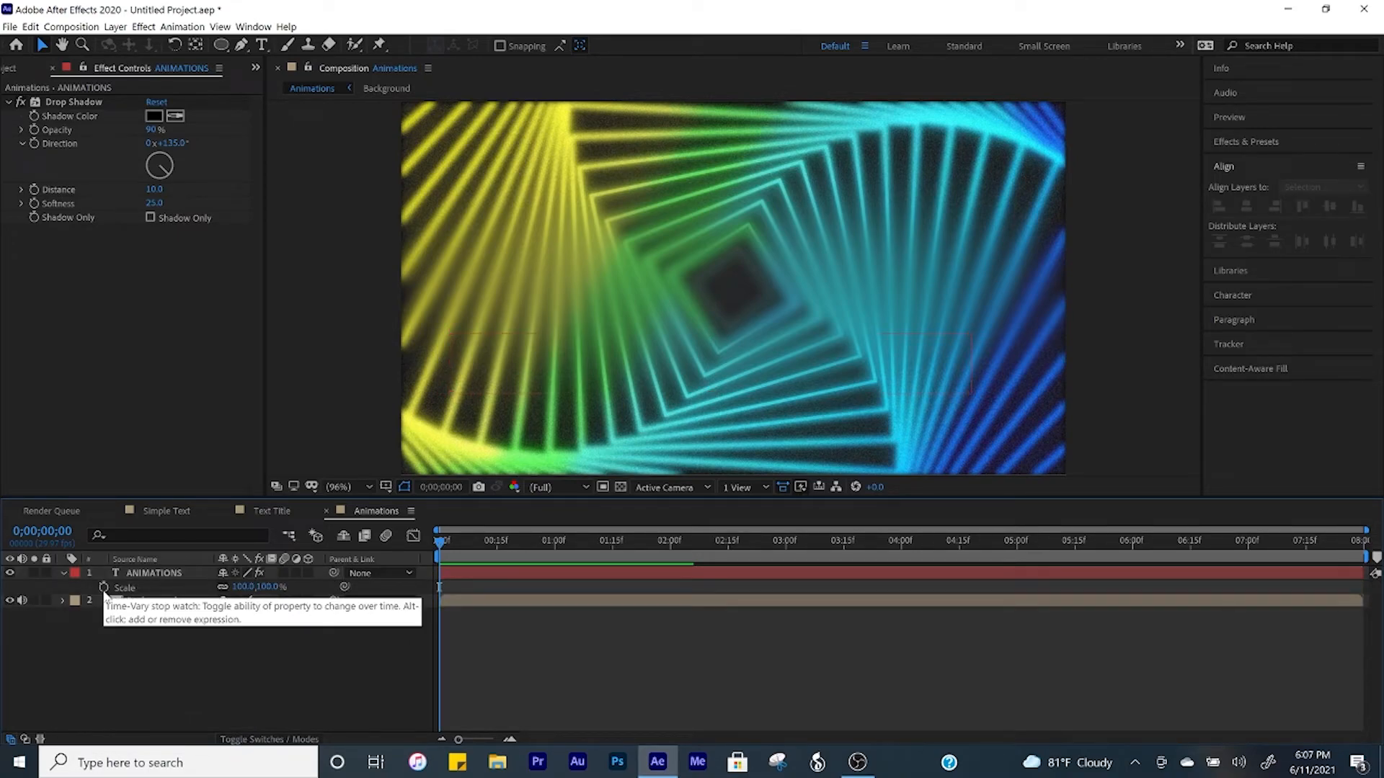
pyautogui.click(104, 588)
pyautogui.click(244, 586)
pyautogui.write('90')
pyautogui.press('Return')
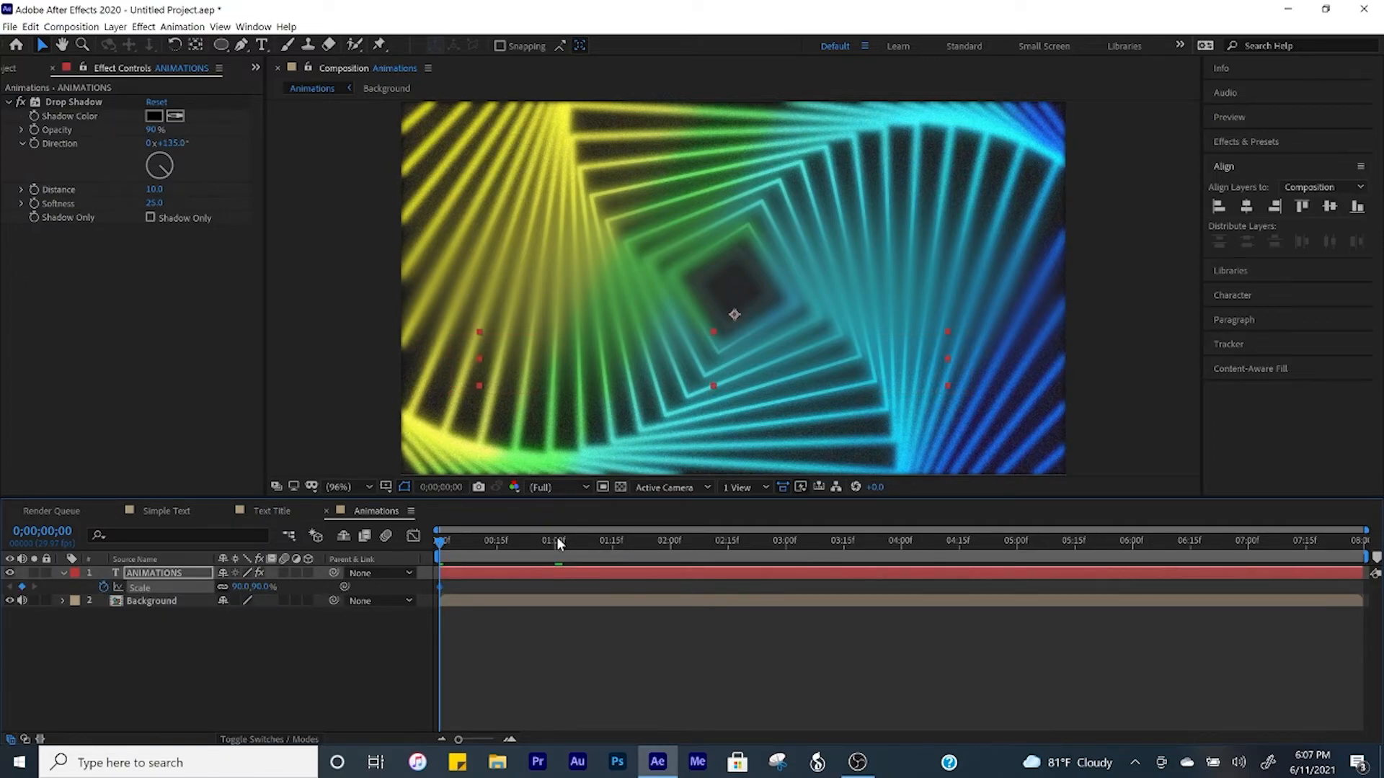
# - Keyframe the ANIMATIONS layer's Scale at 110% at 1 second and 100% at 2 seconds
pyautogui.click(555, 541)
pyautogui.click(241, 588)
pyautogui.write('110')
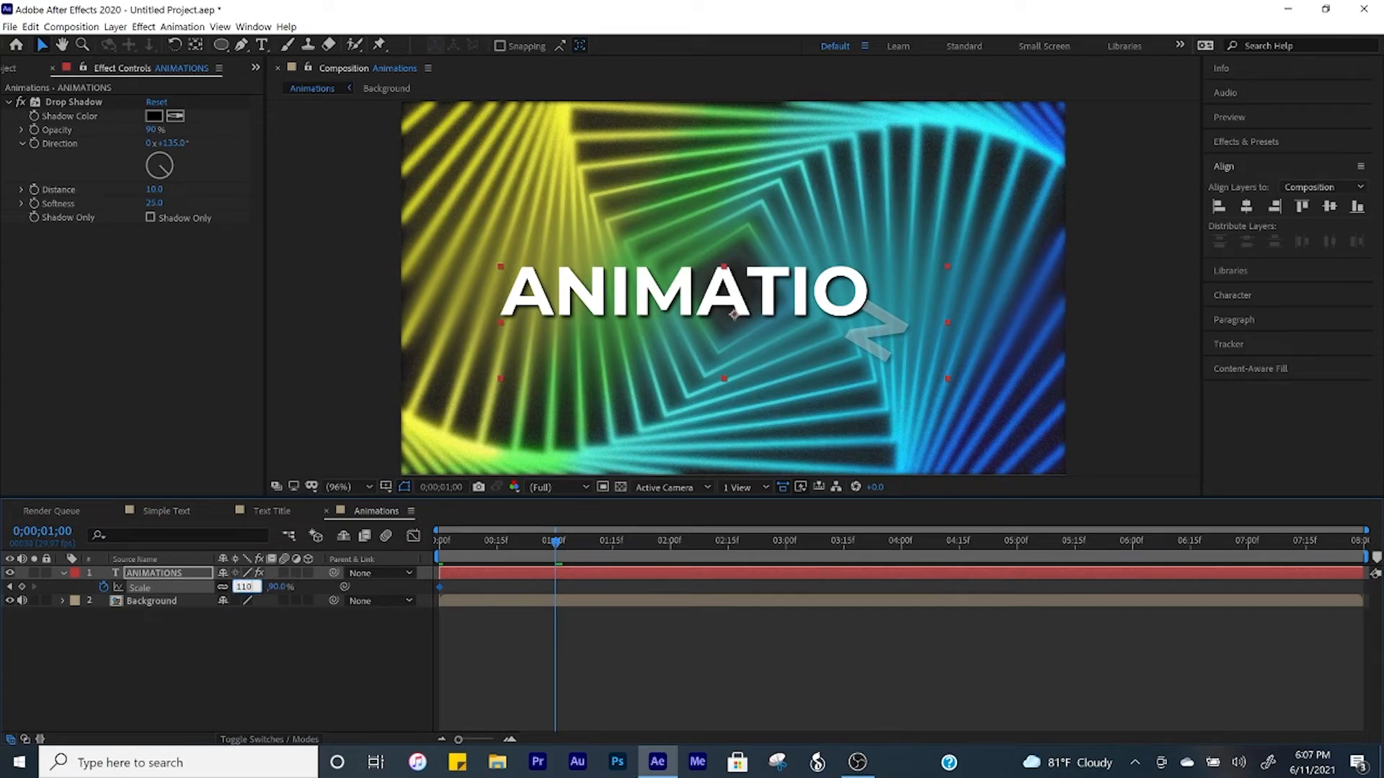
pyautogui.press('Return')
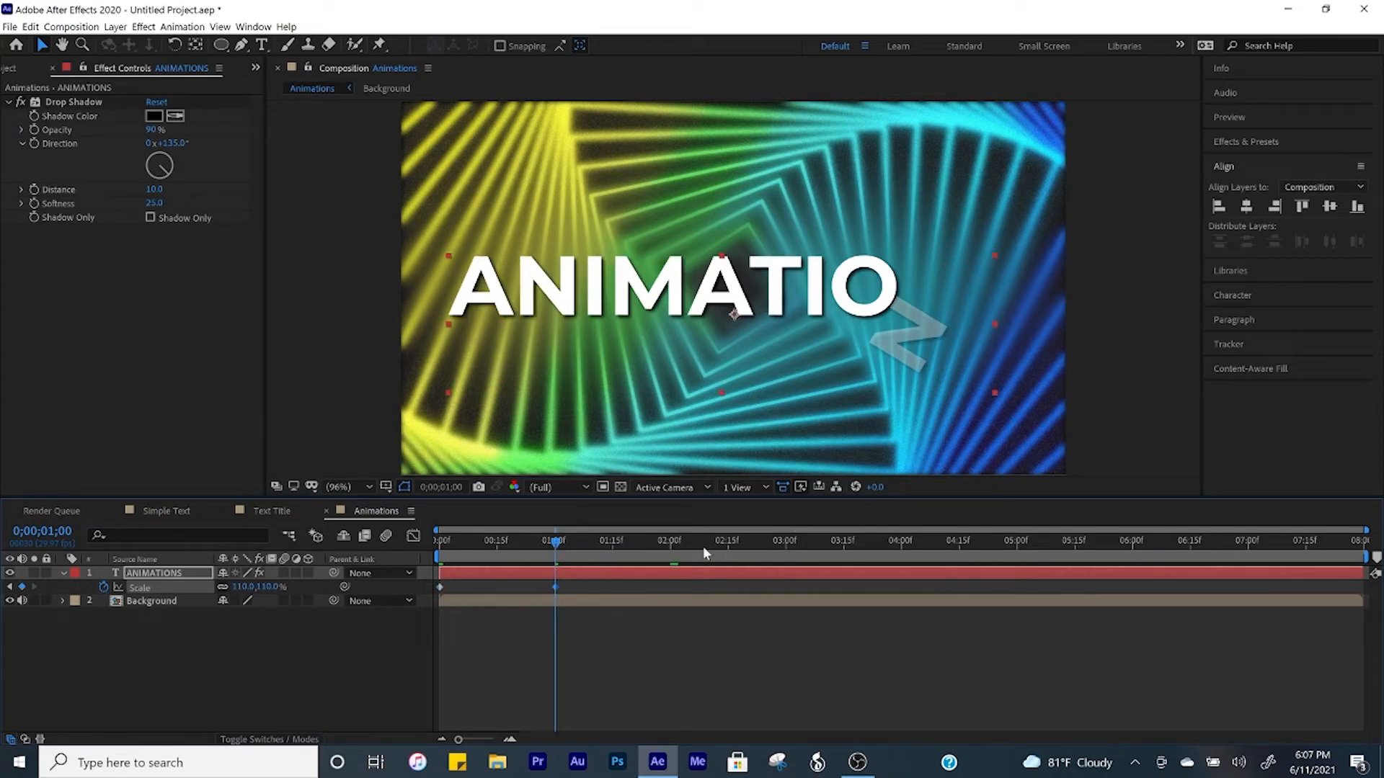
pyautogui.click(672, 551)
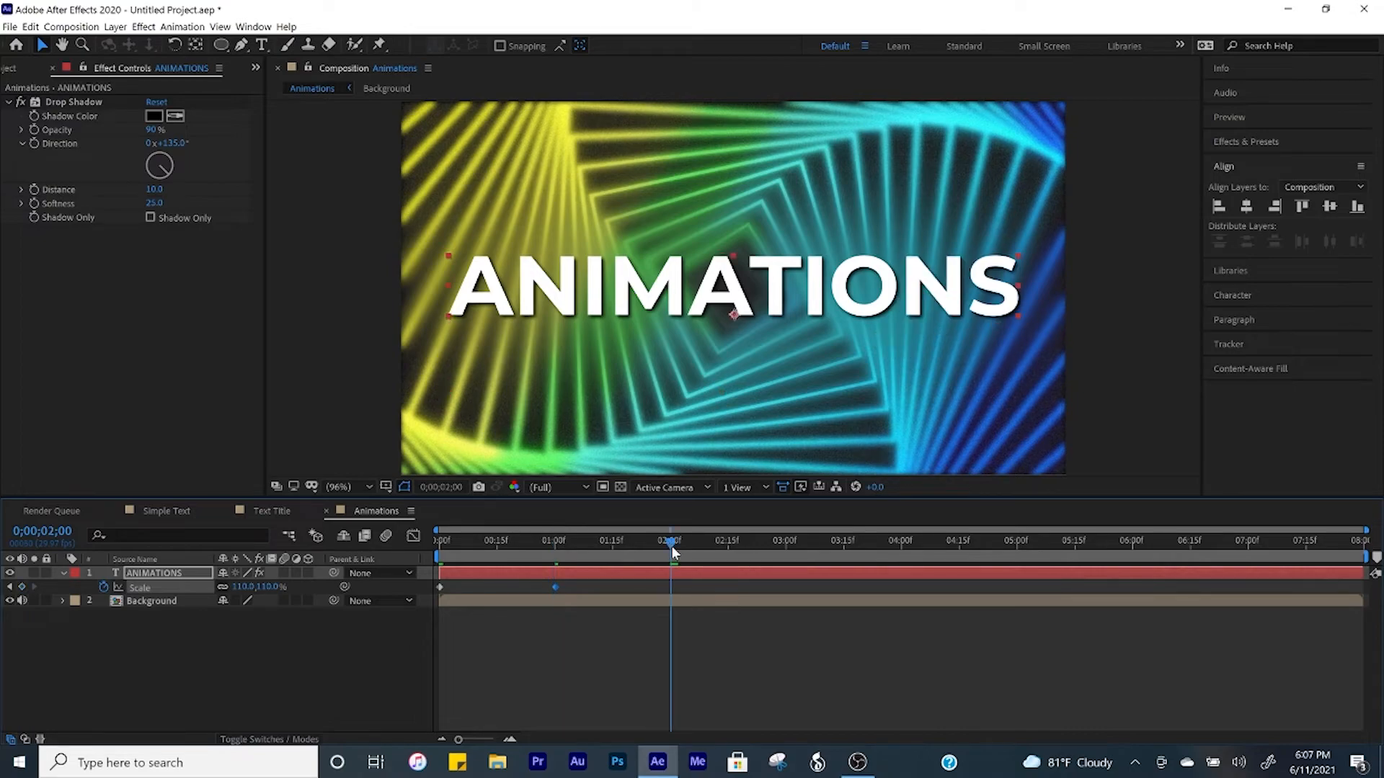
pyautogui.click(243, 587)
pyautogui.write('100')
pyautogui.press('Return')
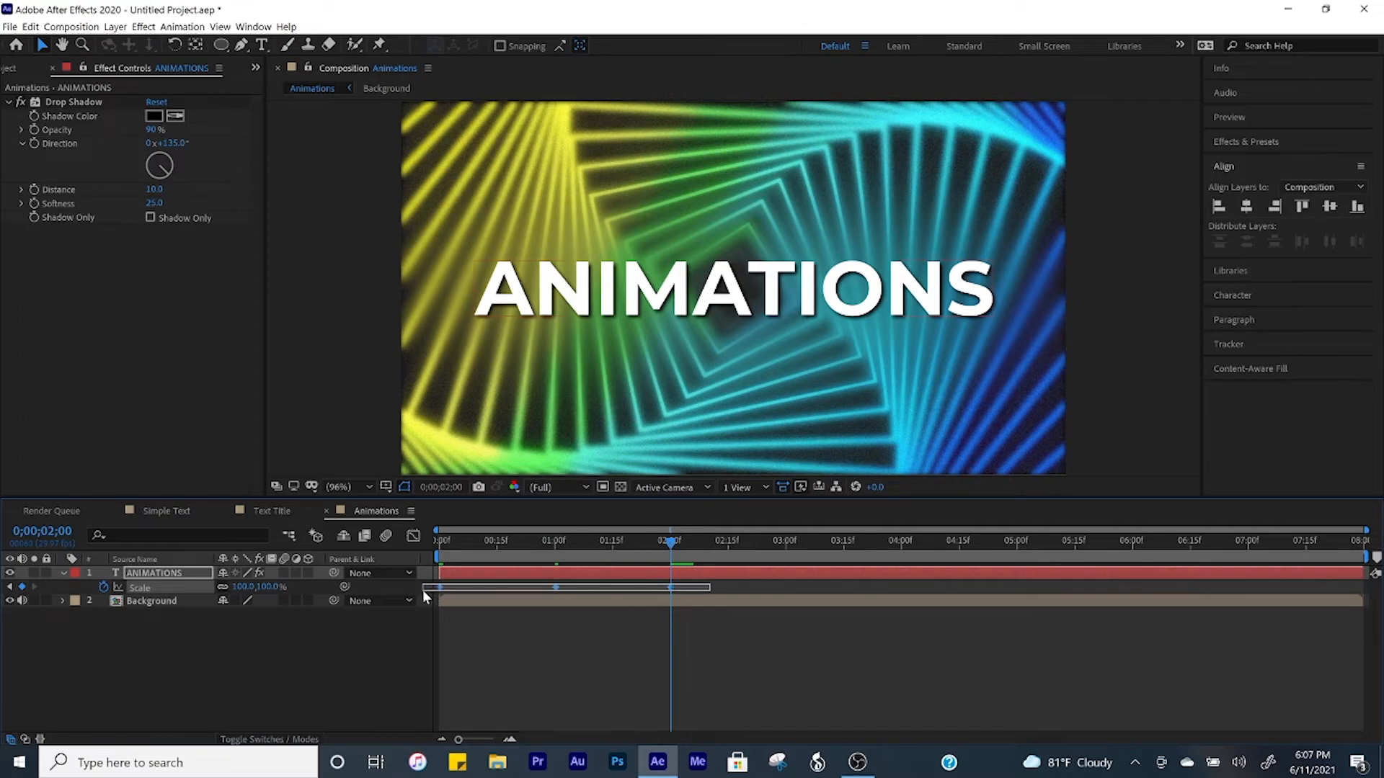
# - Apply Easy Ease to all three Scale keyframes of the ANIMATIONS layer and display their speed graph
pyautogui.rightClick(439, 587)
pyautogui.moveTo(504, 578)
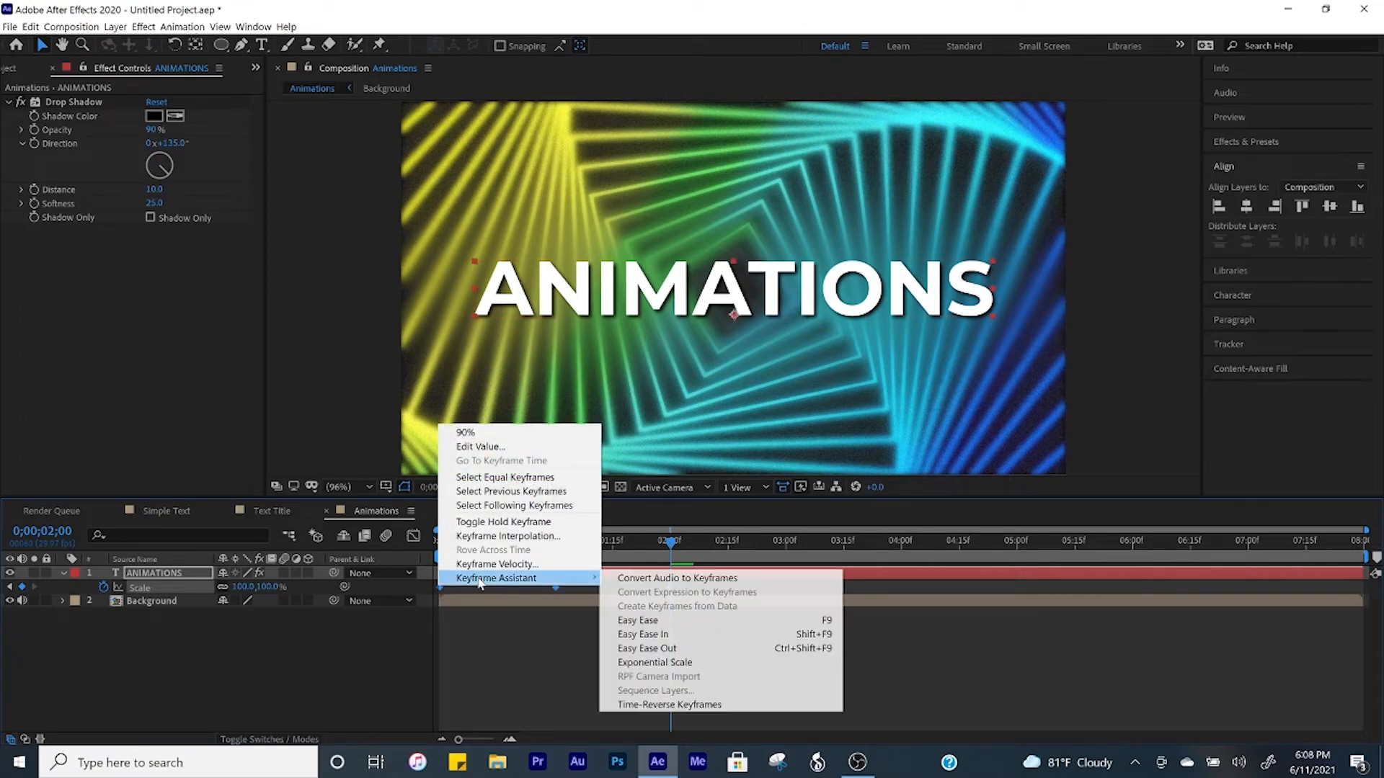
pyautogui.click(642, 620)
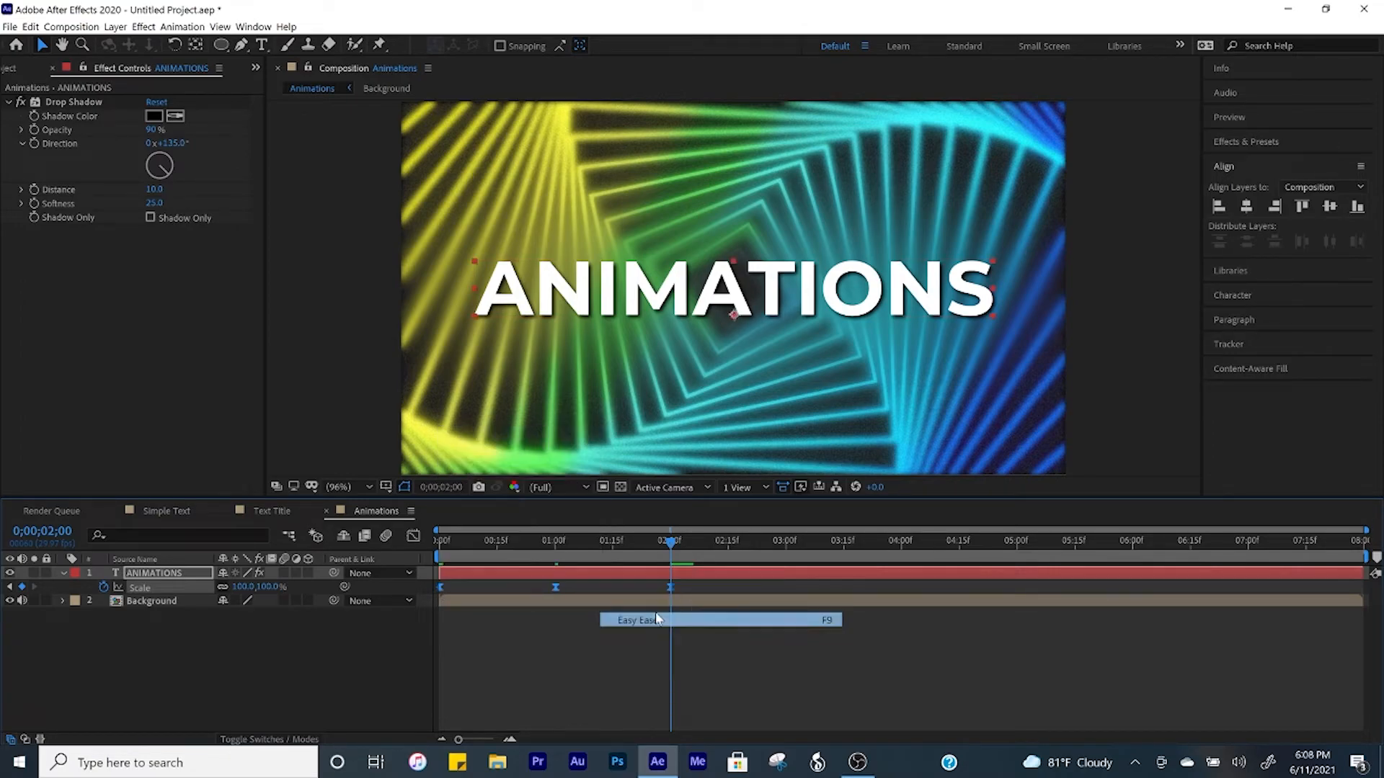
pyautogui.click(414, 537)
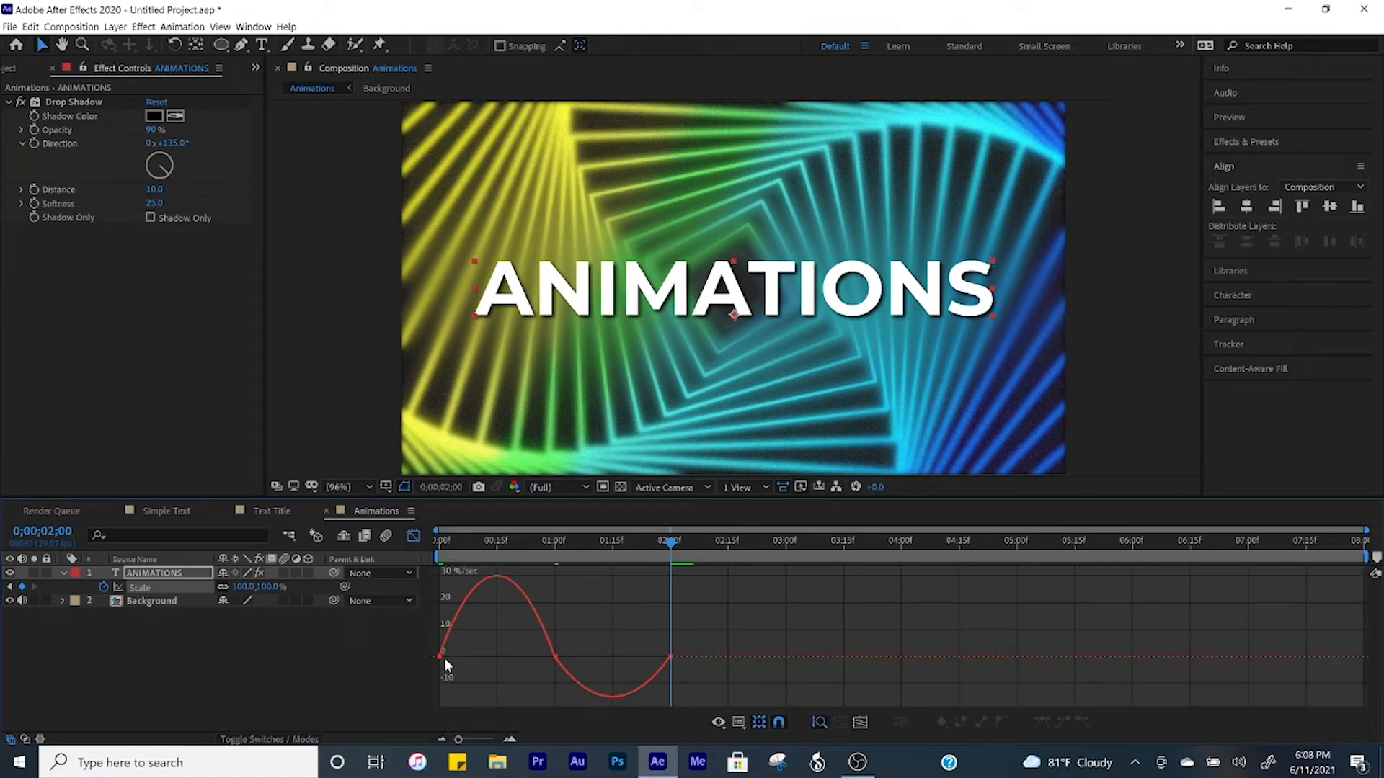
# - Adjust the easing handles on the ANIMATIONS layer's Scale speed graph and preview the animation from the start
pyautogui.click(442, 657)
pyautogui.moveTo(459, 657); pyautogui.dragTo(615, 676)
pyautogui.click(413, 536)
pyautogui.press('Home')
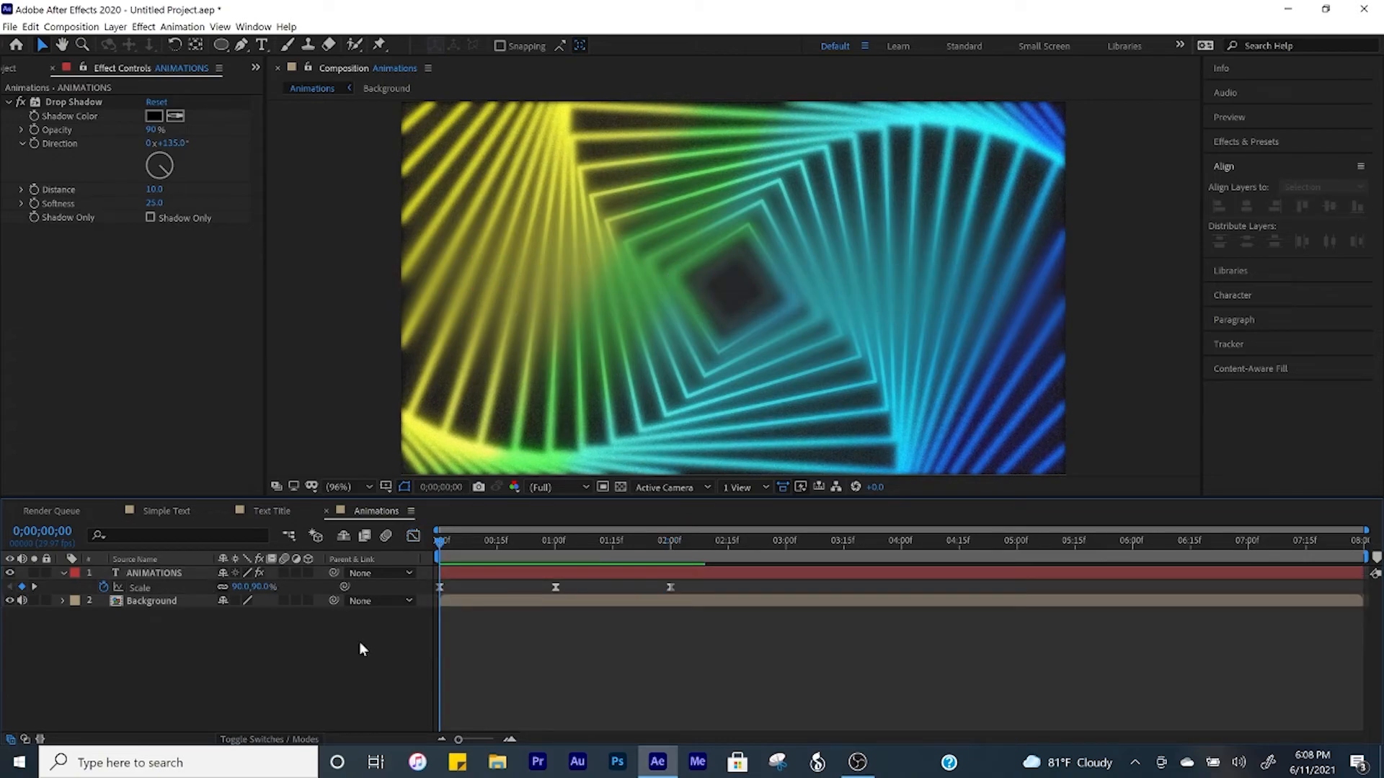
pyautogui.press('space')
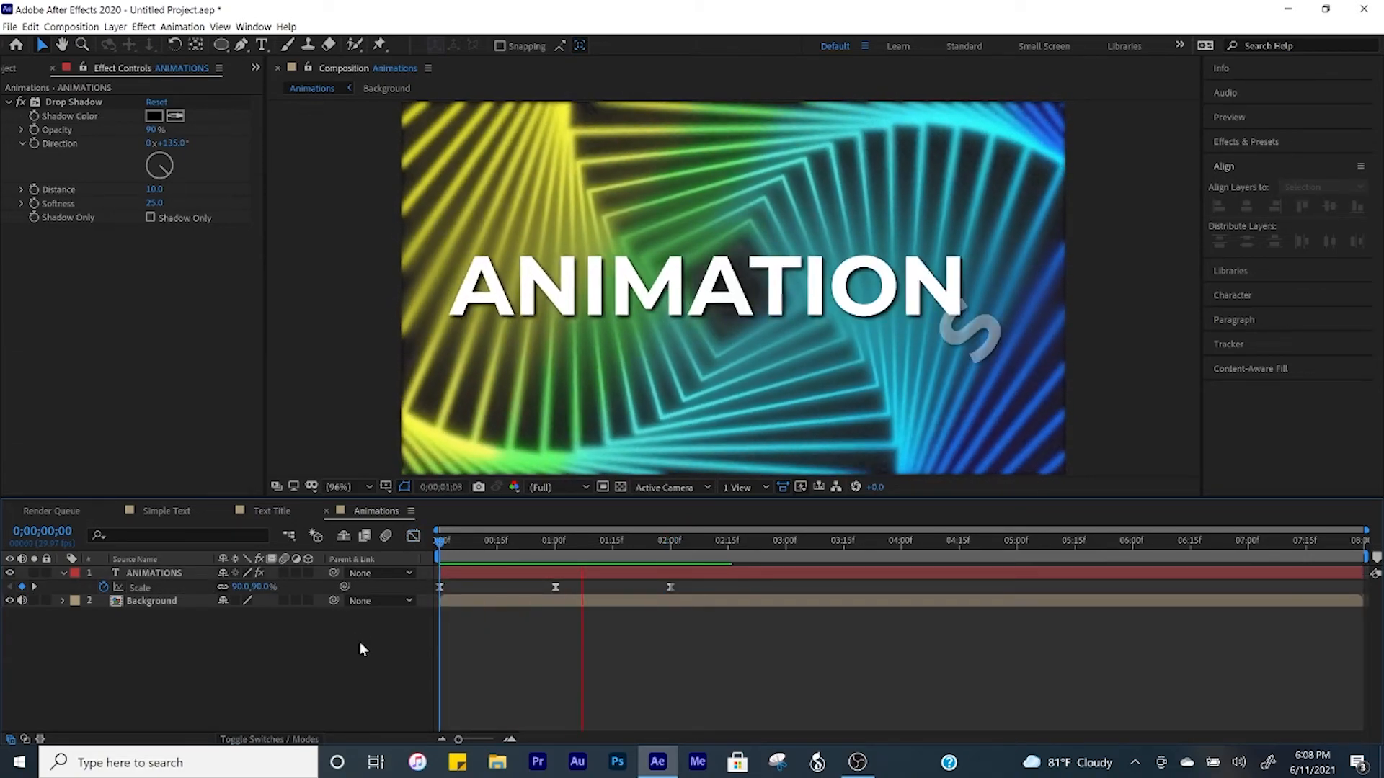
pyautogui.press('space')
# - Reveal the ANIMATIONS layer's keyframed properties and duplicate both Range Selector Start keyframes at 2 seconds 15 frames
pyautogui.click(175, 577)
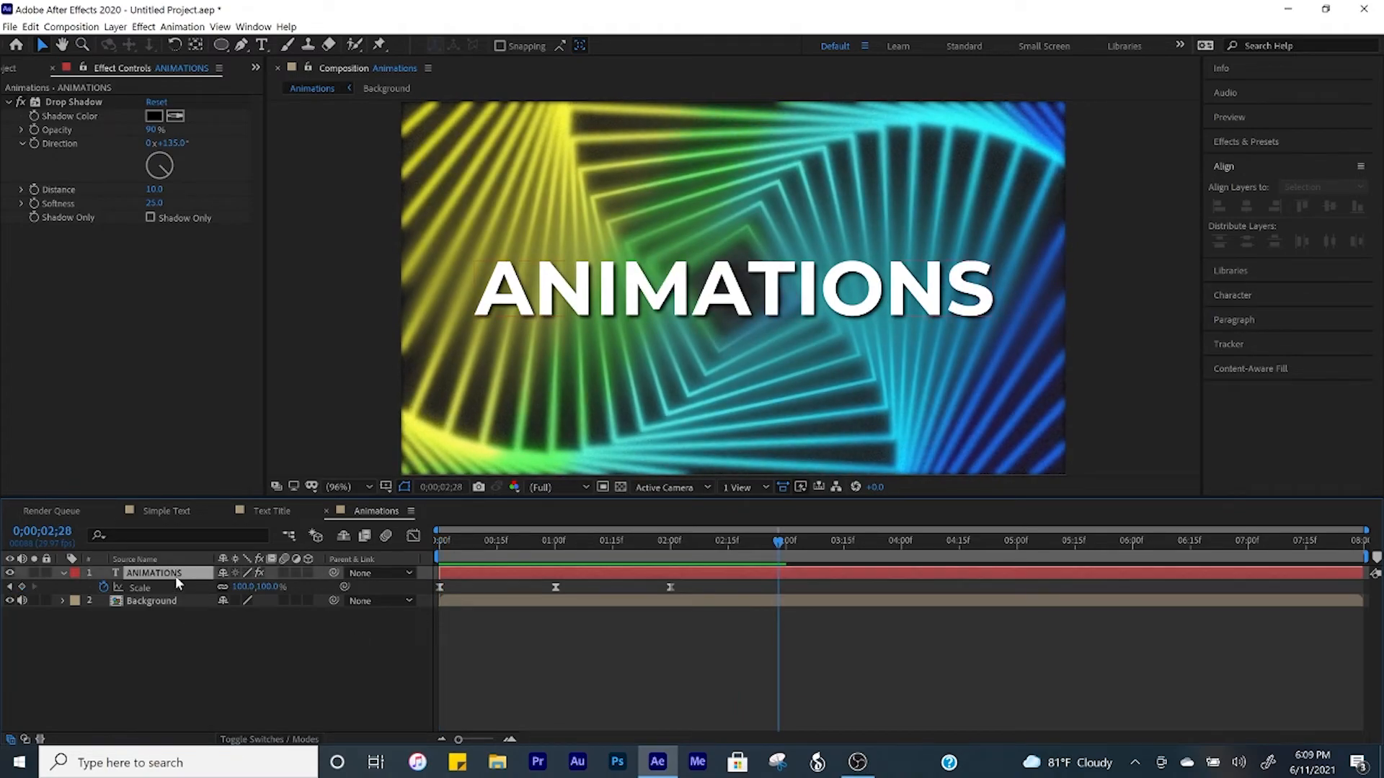
pyautogui.press('u')
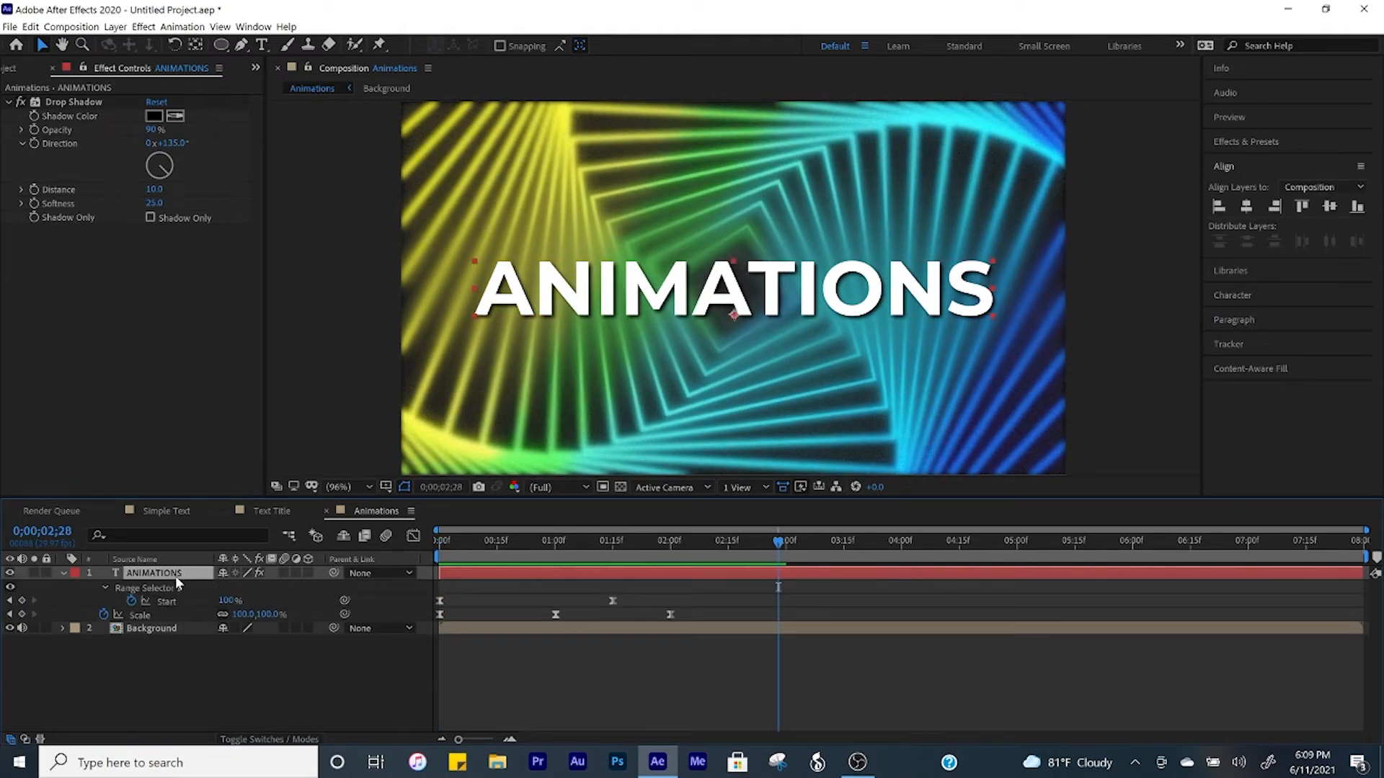
pyautogui.click(262, 667)
pyautogui.click(440, 600)
pyautogui.moveTo(614, 601)
pyautogui.click(729, 544)
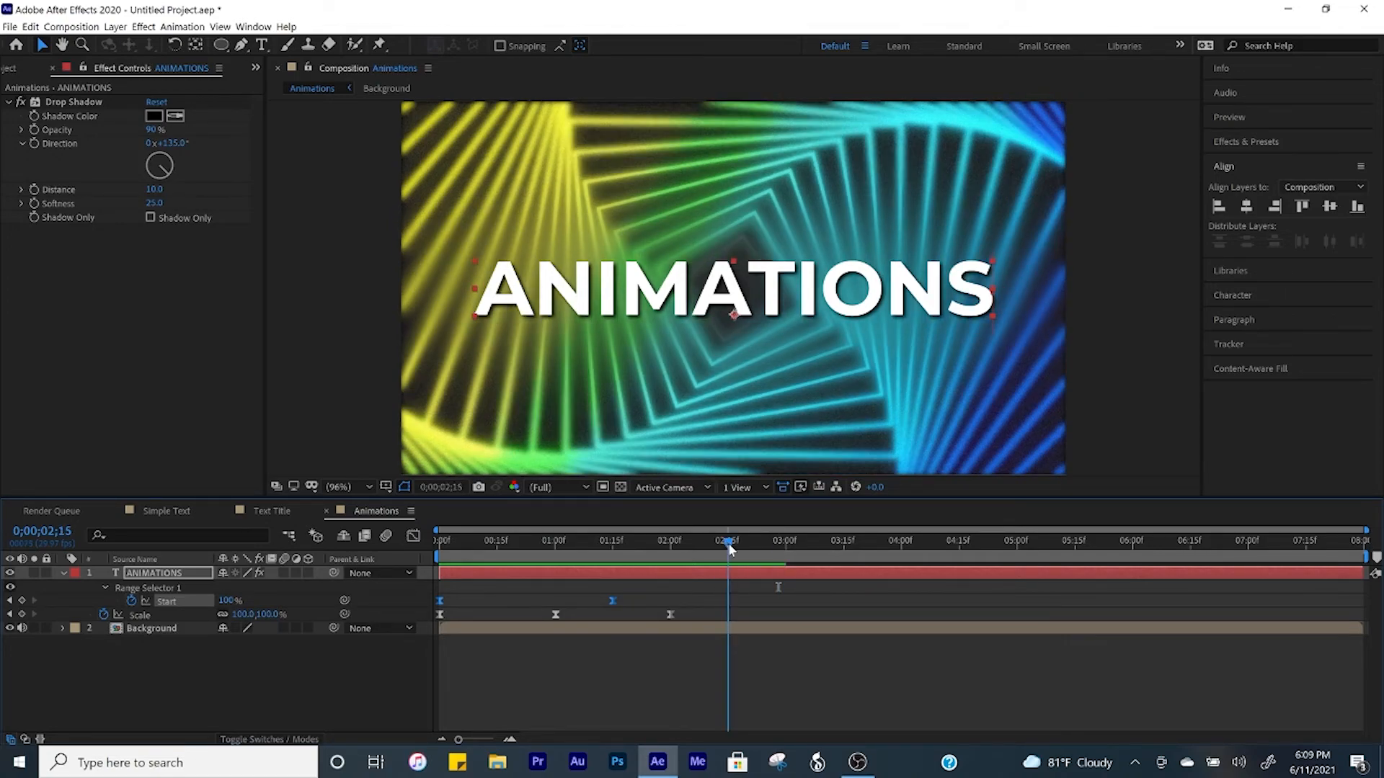
pyautogui.hotkey('ctrl', 'v')
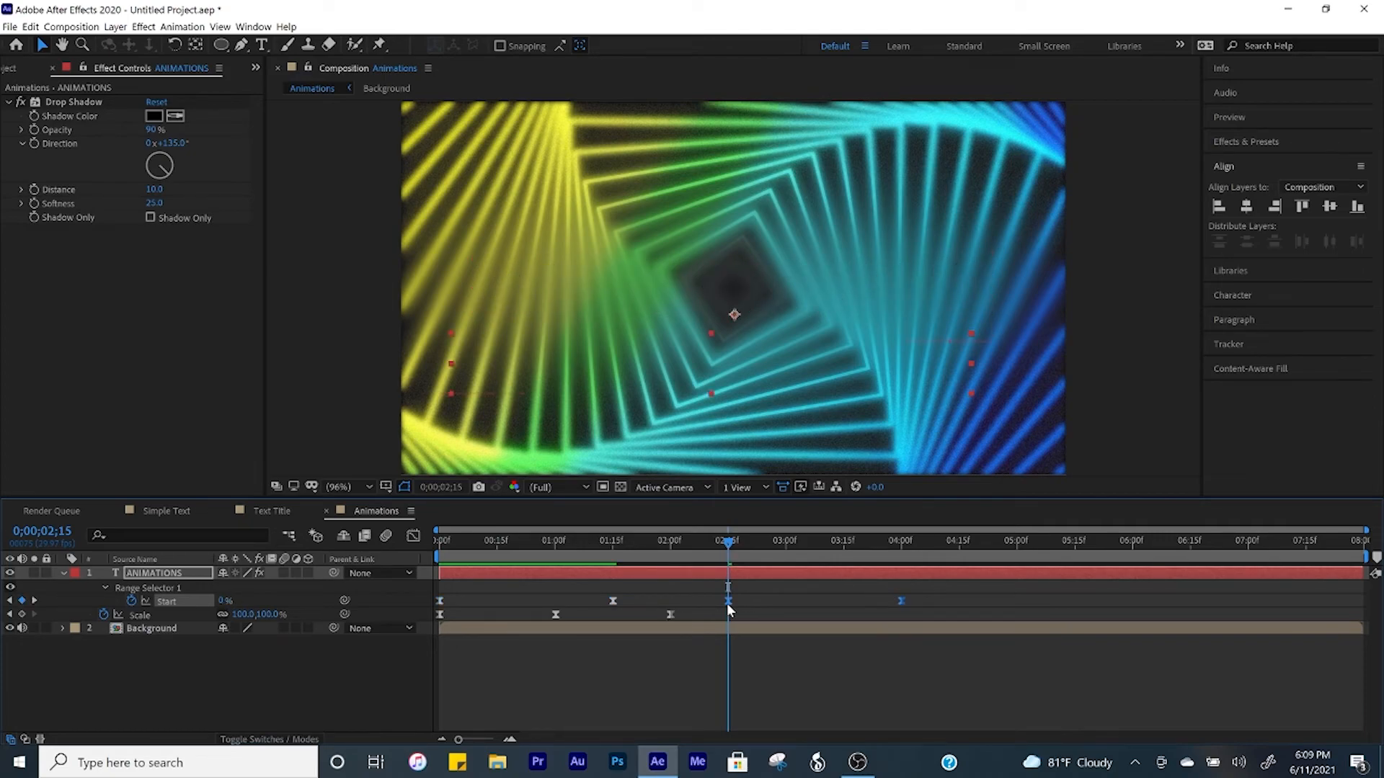
# - Apply Time-Reverse Keyframes to the two duplicated Start keyframes
pyautogui.rightClick(726, 604)
pyautogui.moveTo(764, 596)
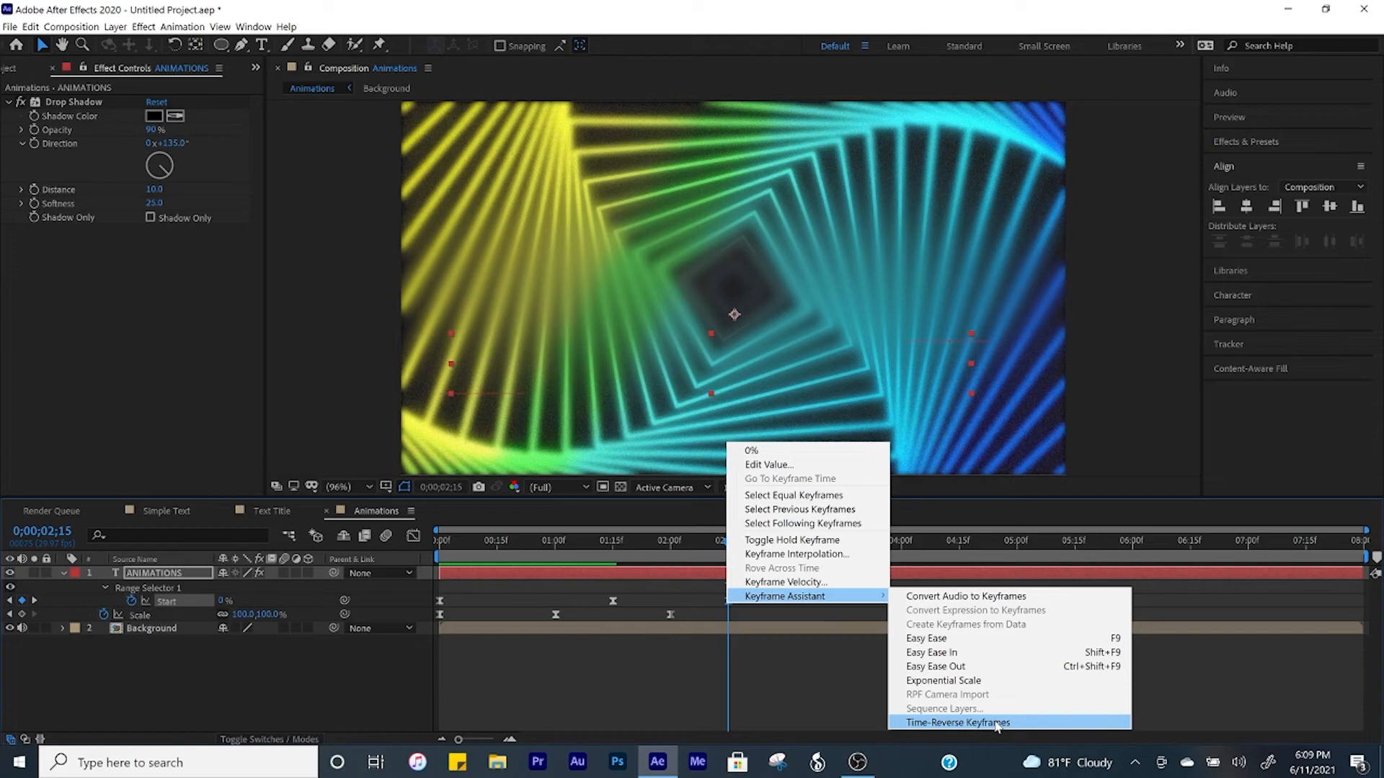
pyautogui.click(996, 723)
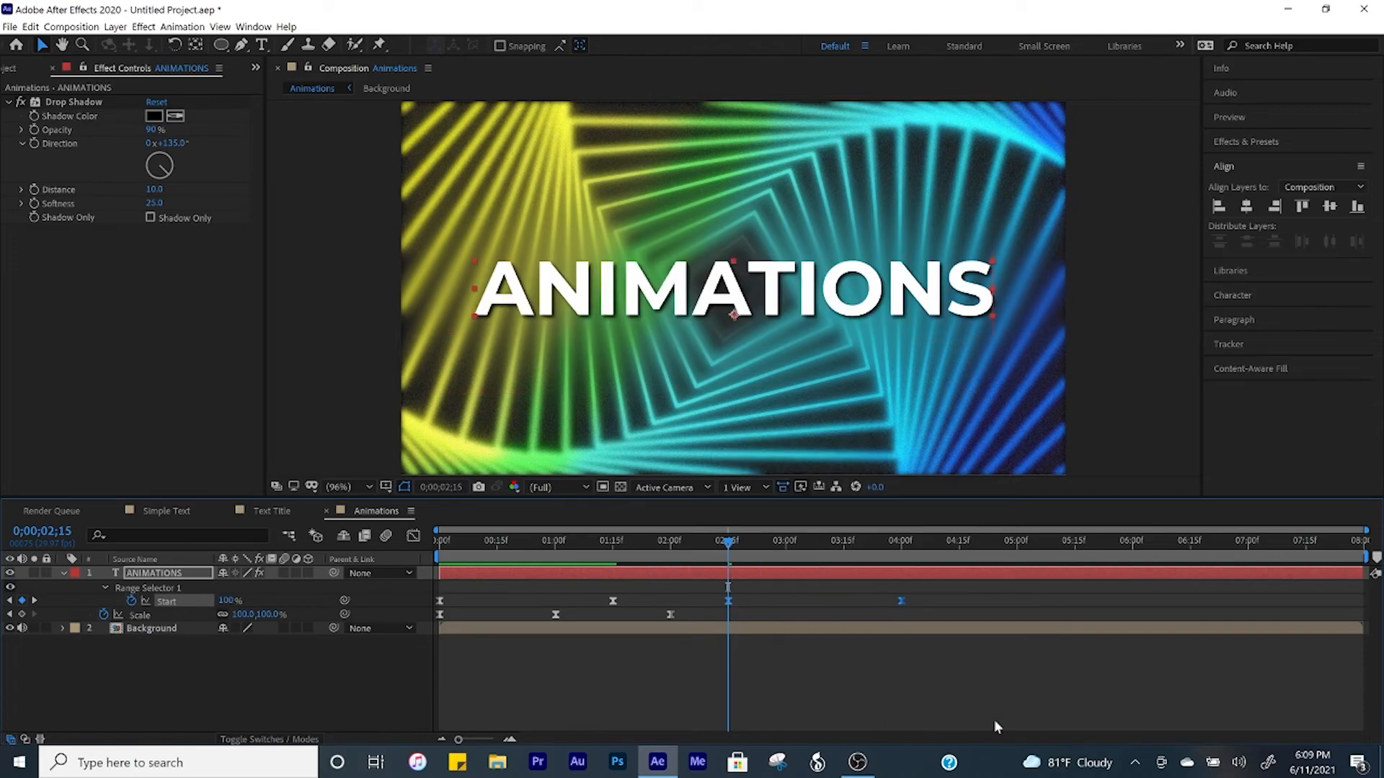
# - Adjust the influence handles of the two reversed Start keyframes in the speed graph, leave the graph view and return to 0 seconds
pyautogui.click(414, 536)
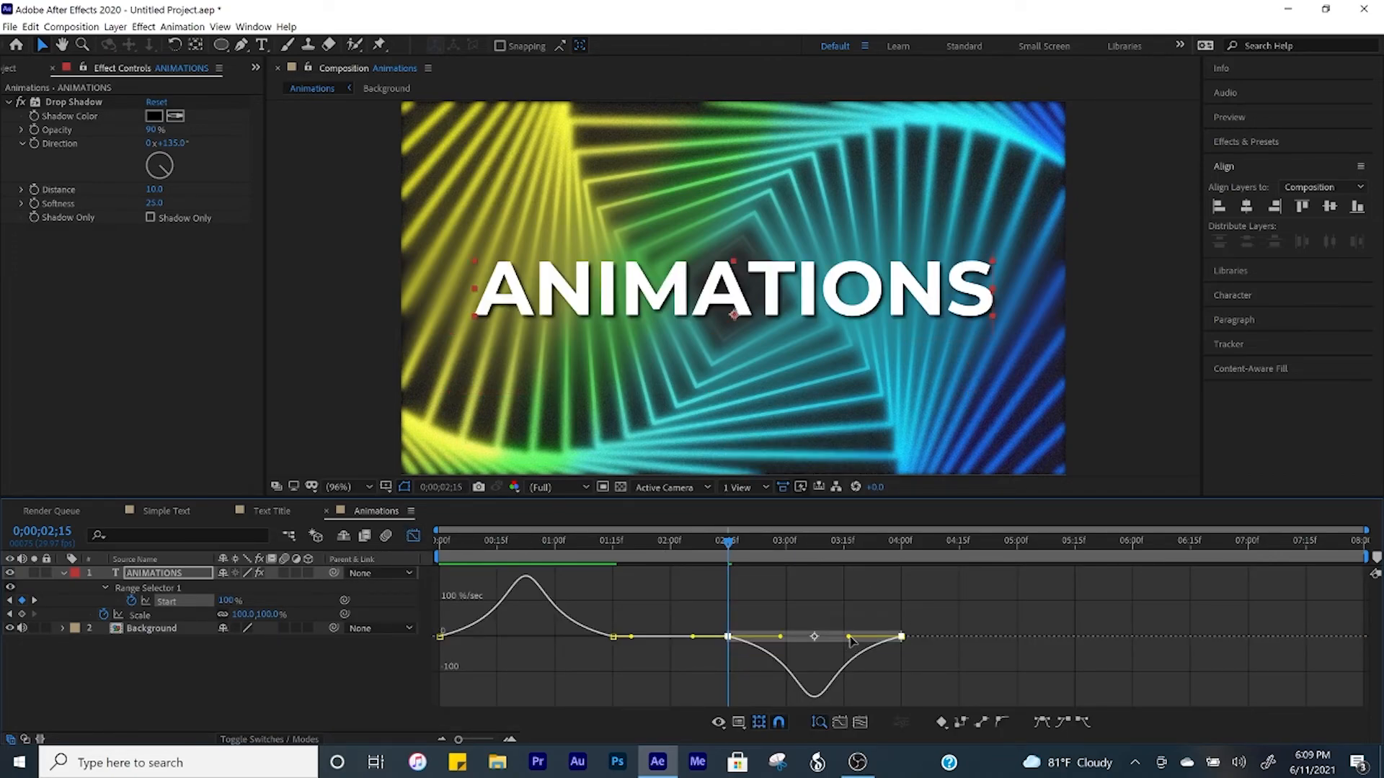
pyautogui.moveTo(850, 637); pyautogui.dragTo(878, 636)
pyautogui.moveTo(781, 645); pyautogui.dragTo(755, 645)
pyautogui.click(413, 535)
pyautogui.press('Home')
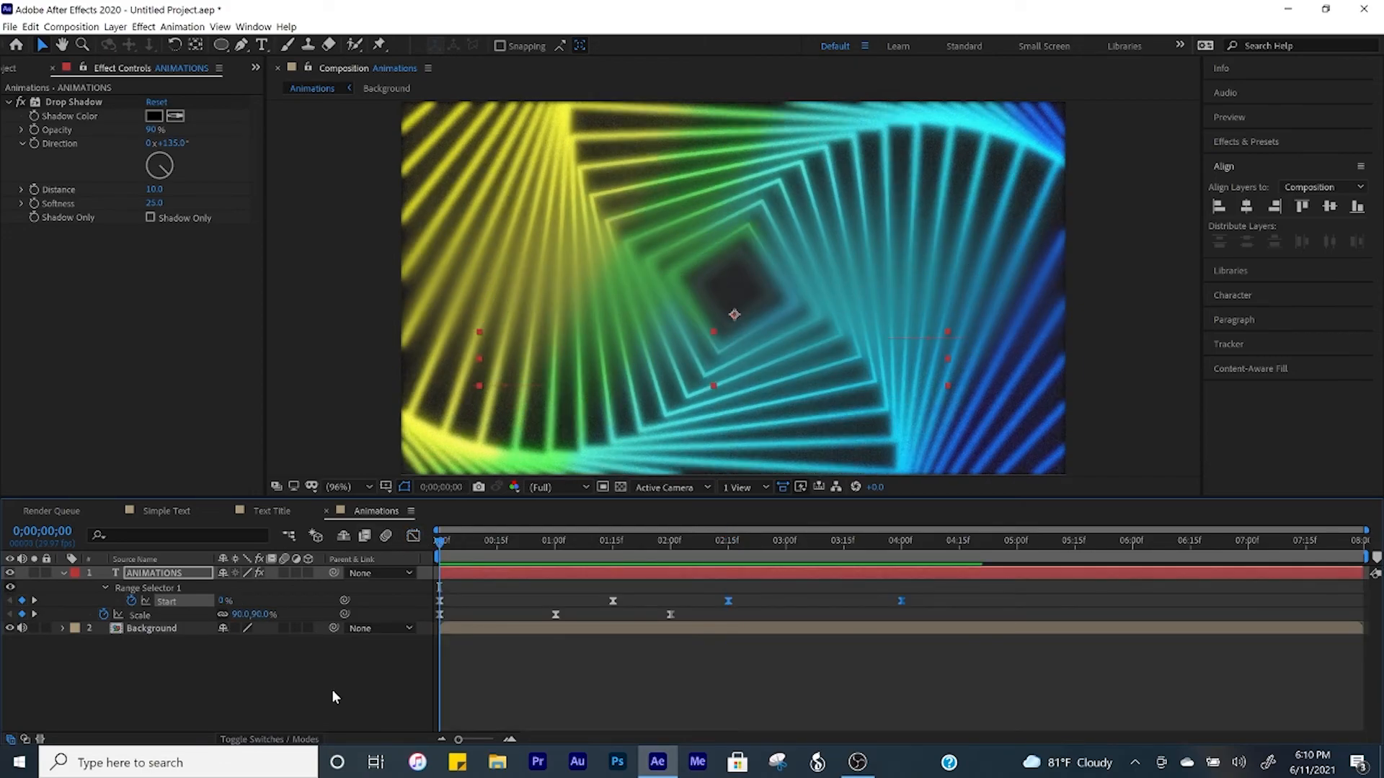
pyautogui.click(333, 690)
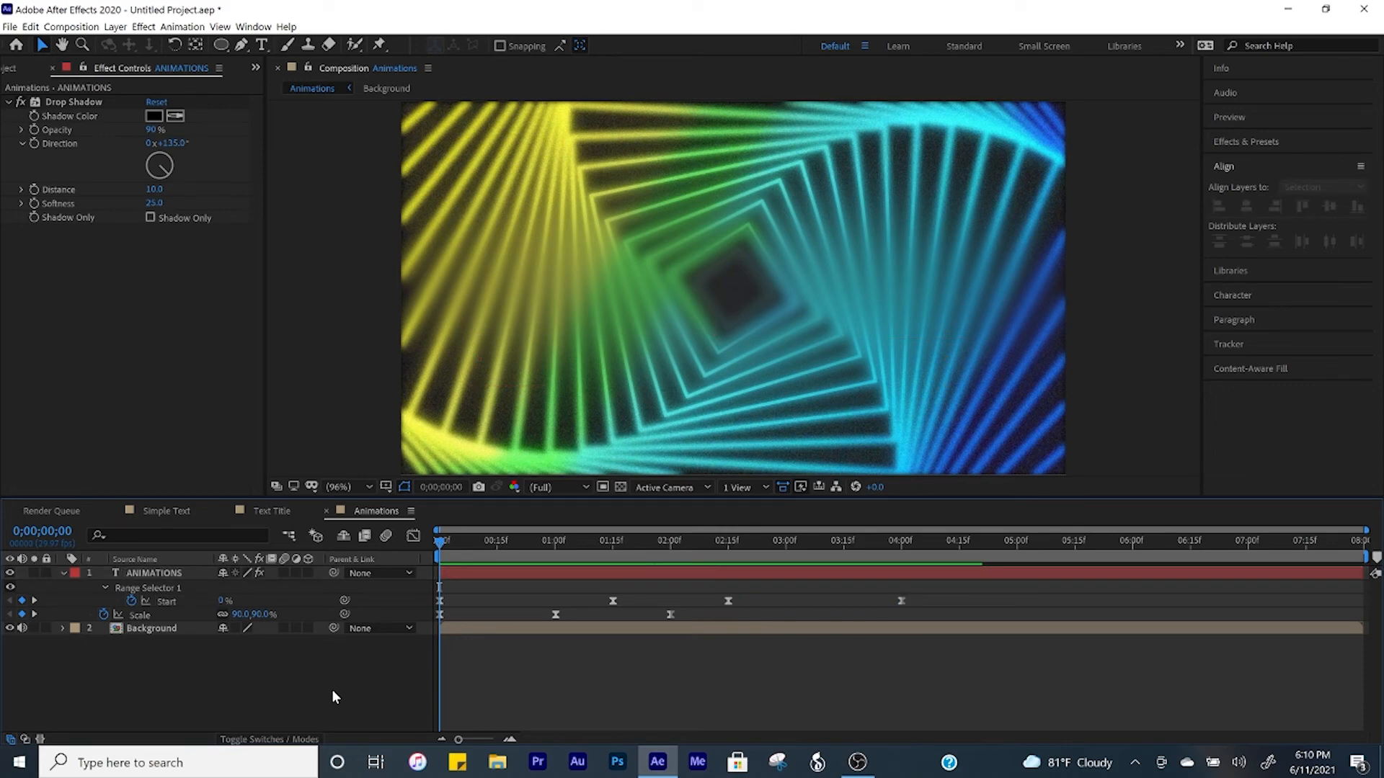